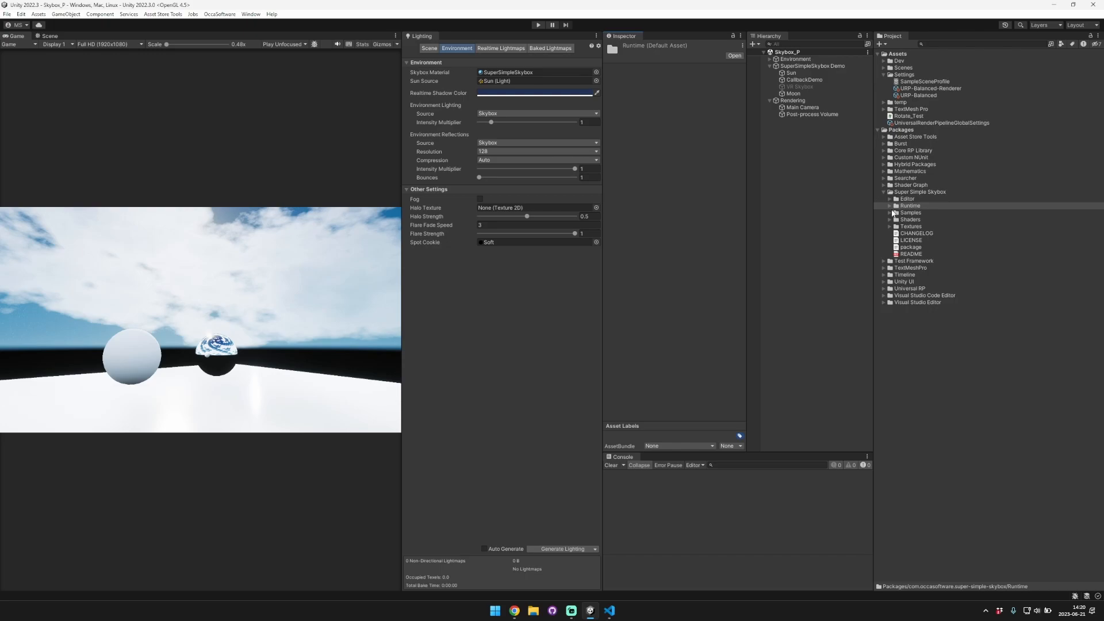
- Locate the Super Simple Skybox package folder under Packages and run the scene in play mode
left_click(910, 192)
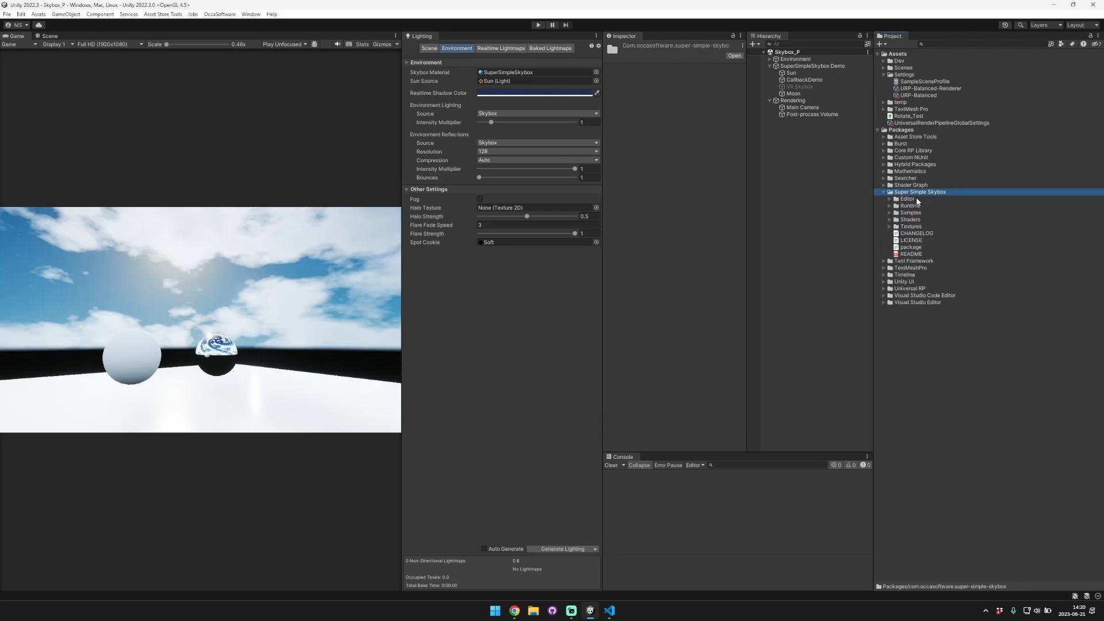
left_click(906, 131)
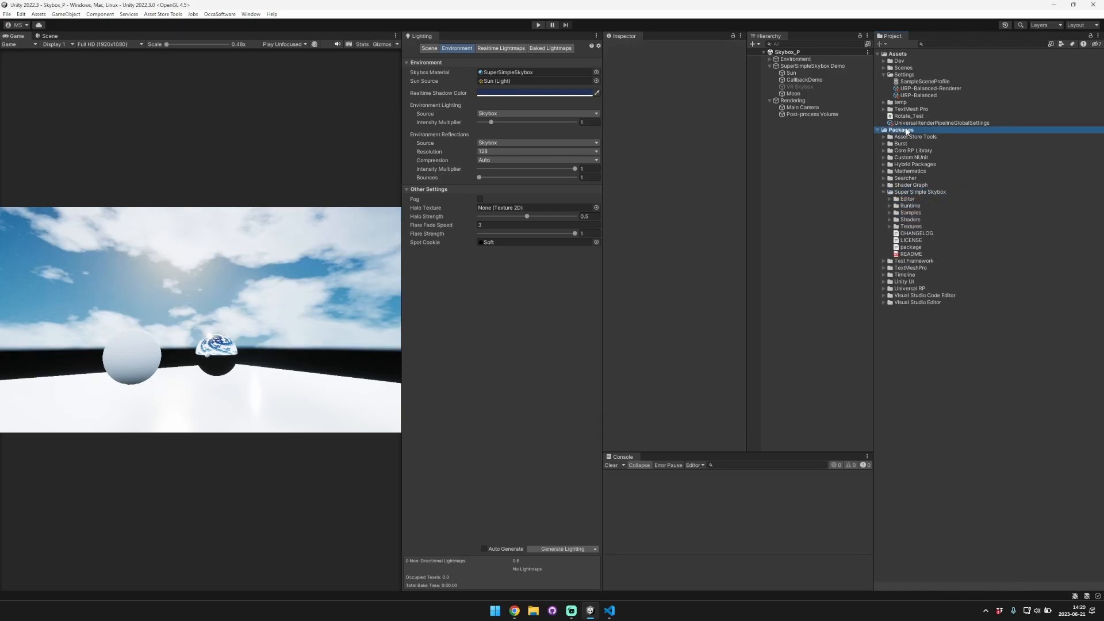
left_click(930, 193)
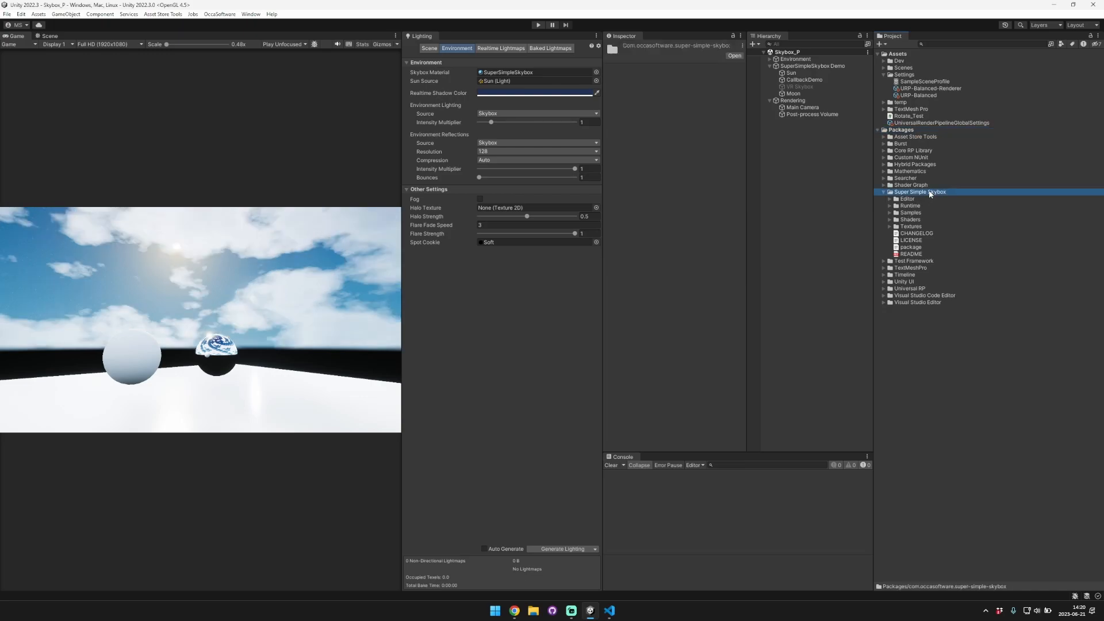
left_click(539, 26)
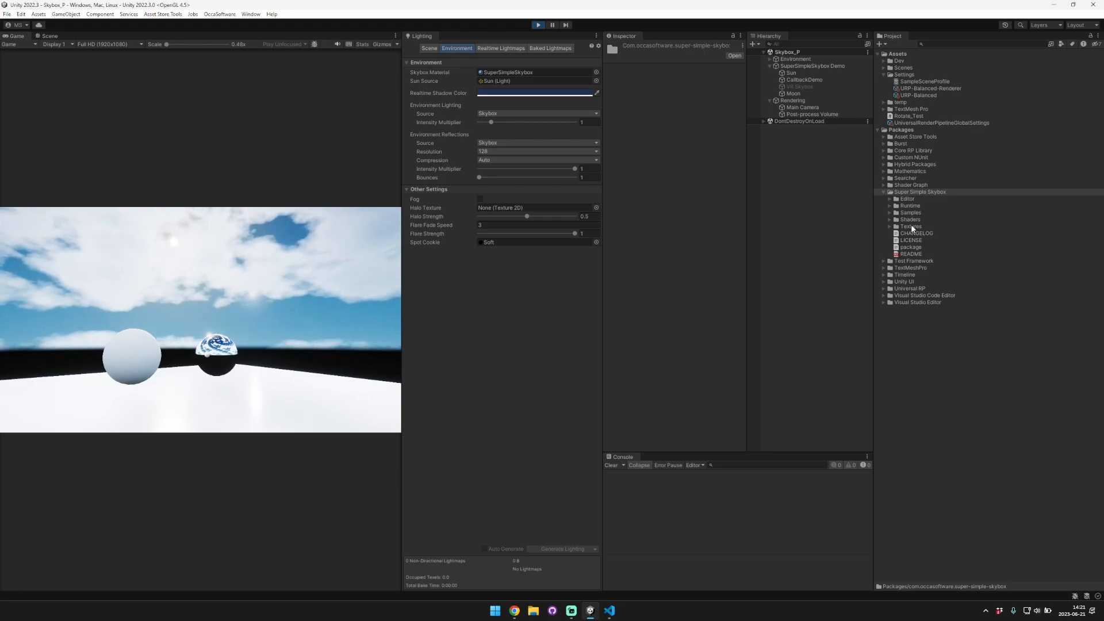
- Look through the Editor, Runtime, Samples, Shaders and Textures folders of the Super Simple Skybox package
left_click(925, 126)
left_click(918, 193)
left_click(883, 192)
left_click(884, 192)
left_click(920, 200)
key("Down")
key("Down")
key("Down")
key("Down")
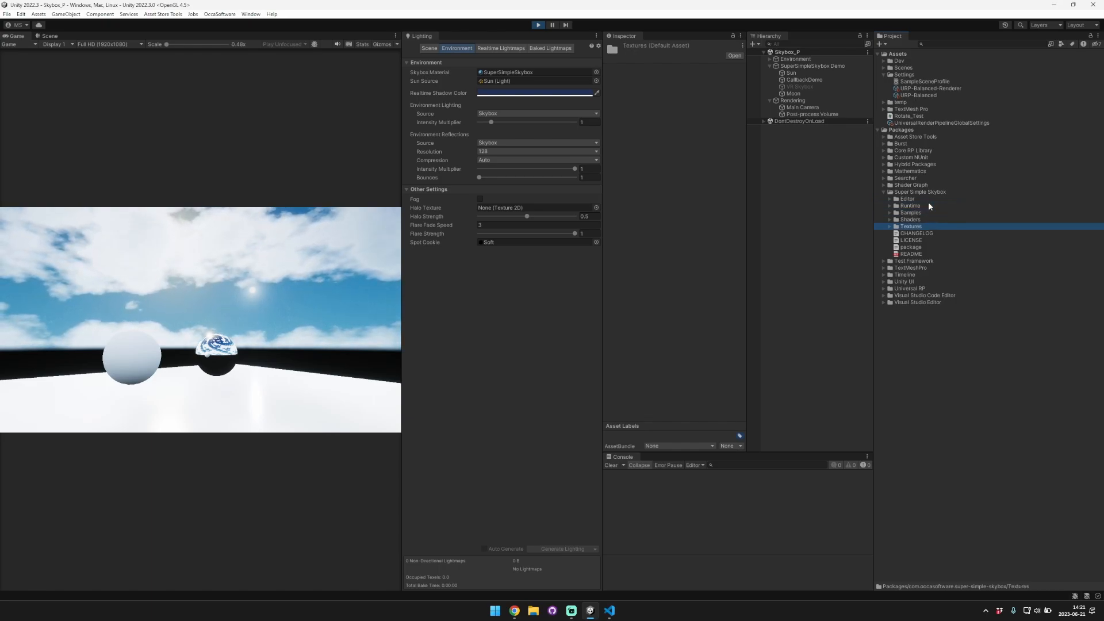
- Review the CHANGELOG, LICENSE, package and README files of the Super Simple Skybox package
left_click(929, 233)
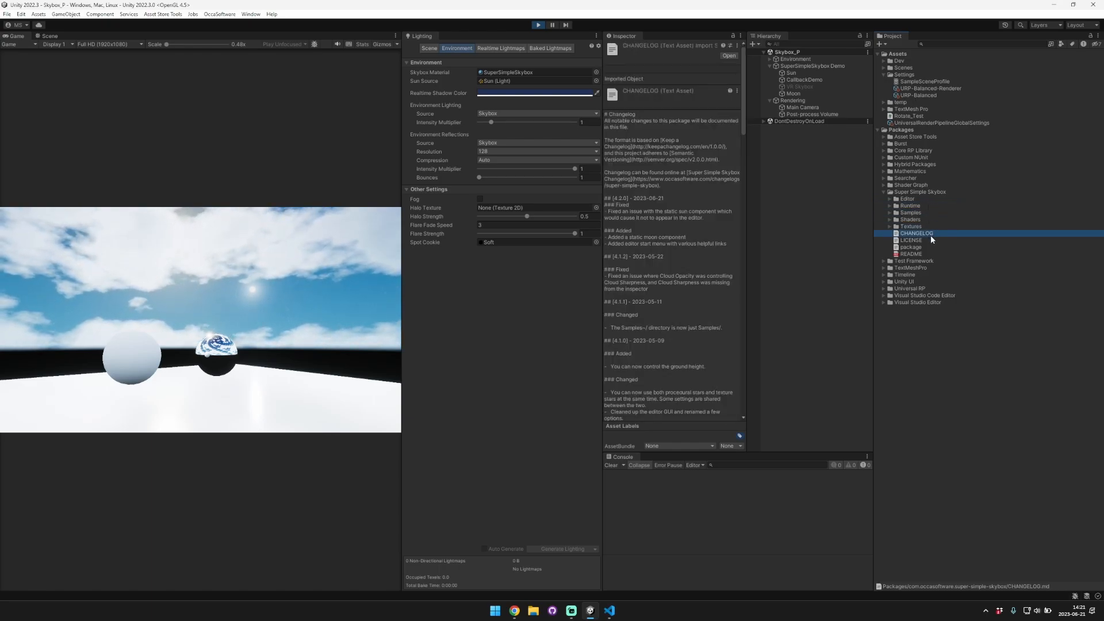
left_click(937, 239)
key("Down")
key("Down")
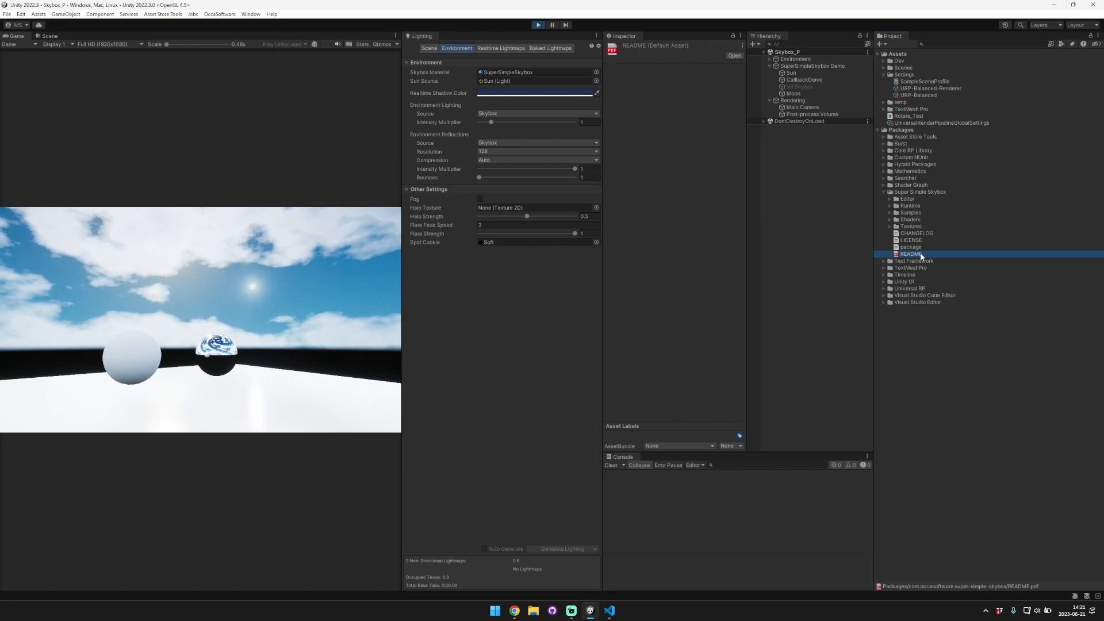
key("Up")
key("Up")
key("Up")
key("Up")
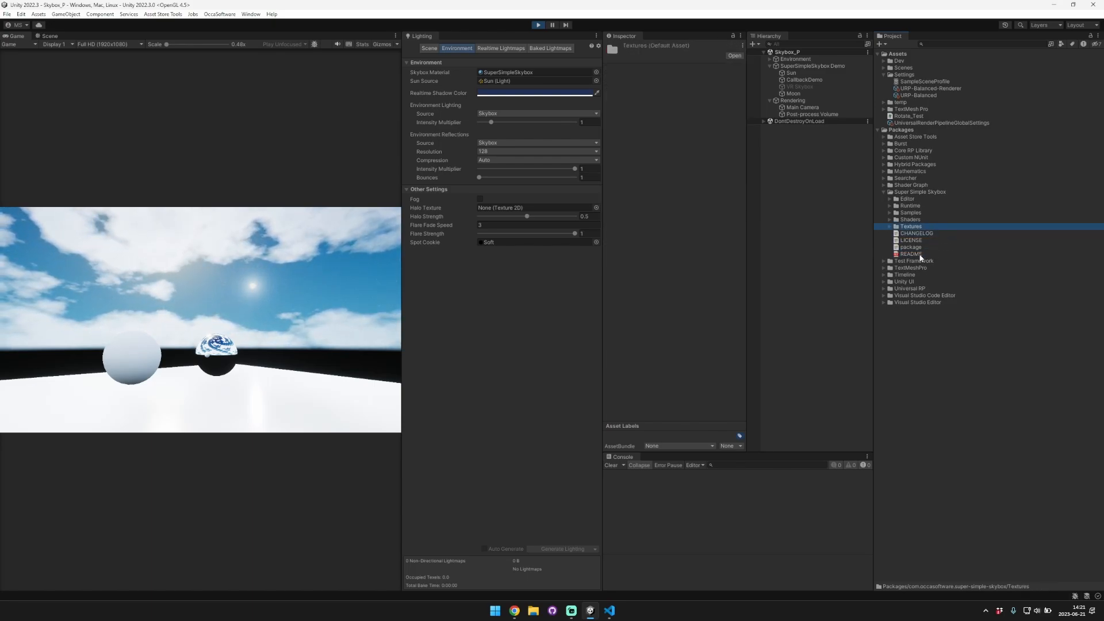
- View the OccaSoftware start window with the review, support and newsletter links for Super Simple Skybox, and close it
left_click(229, 16)
left_click(230, 26)
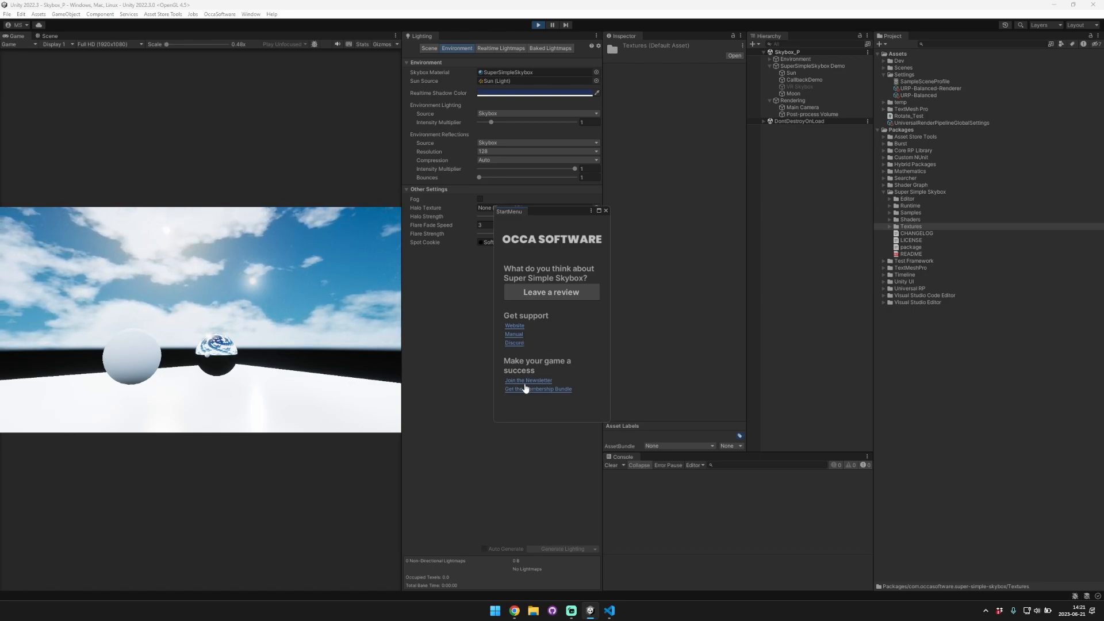
left_click(606, 210)
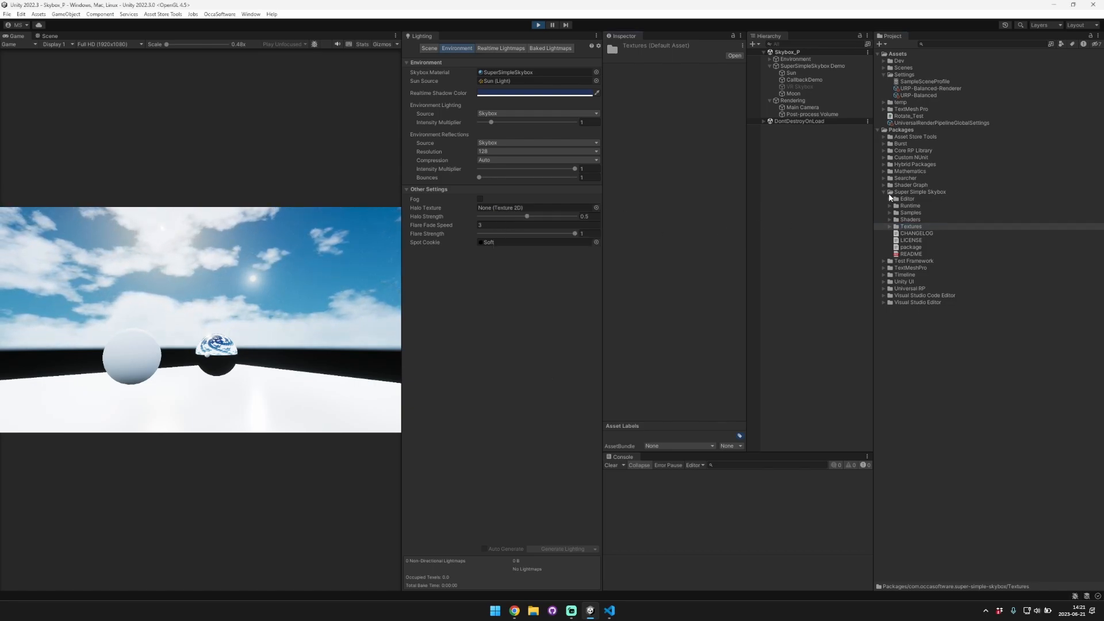
- Open the Skybox_P demo scene from the package's Samples/Demo/Levels folder
left_click(890, 213)
left_click(896, 220)
left_click(932, 239)
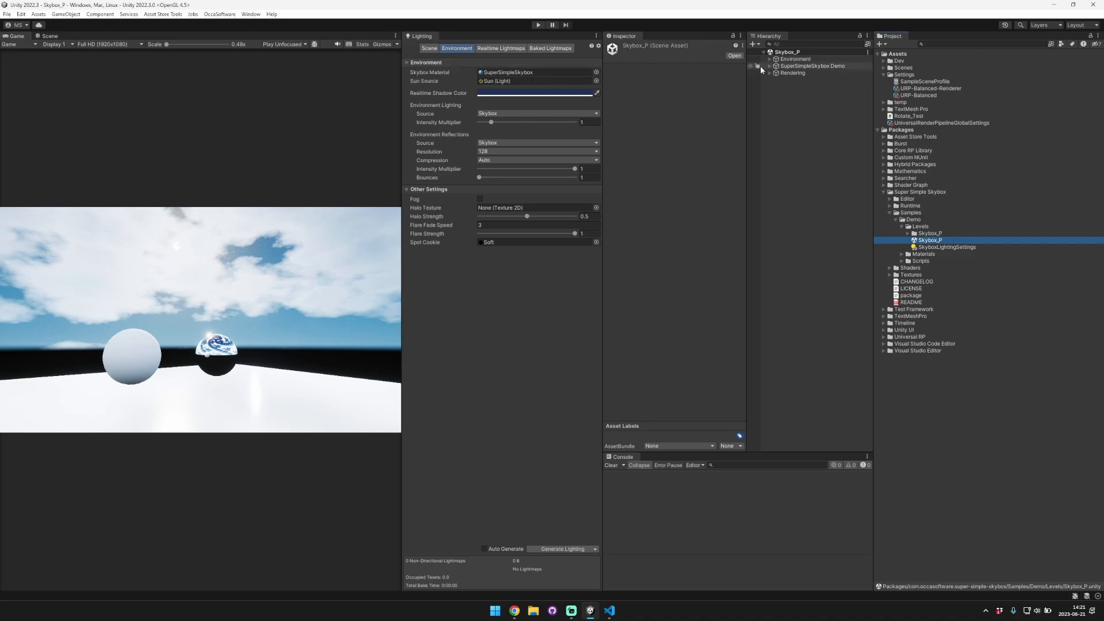
- Inspect the Sun and Moon light objects inside SuperSimpleSkybox Demo in the scene hierarchy
left_click(800, 67)
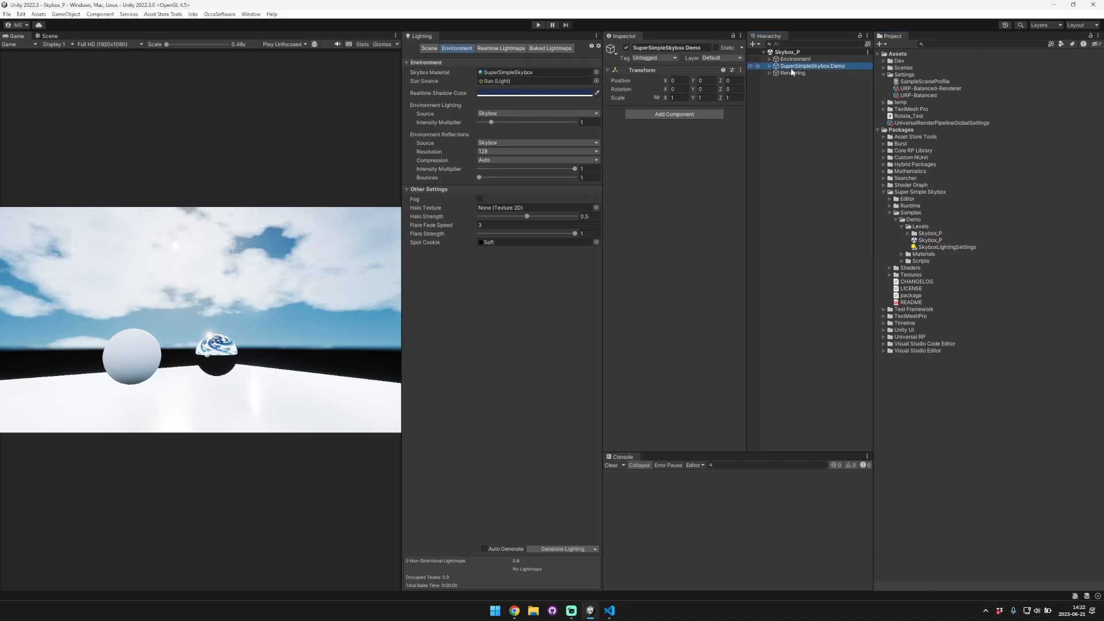
left_click(770, 66)
left_click(797, 74)
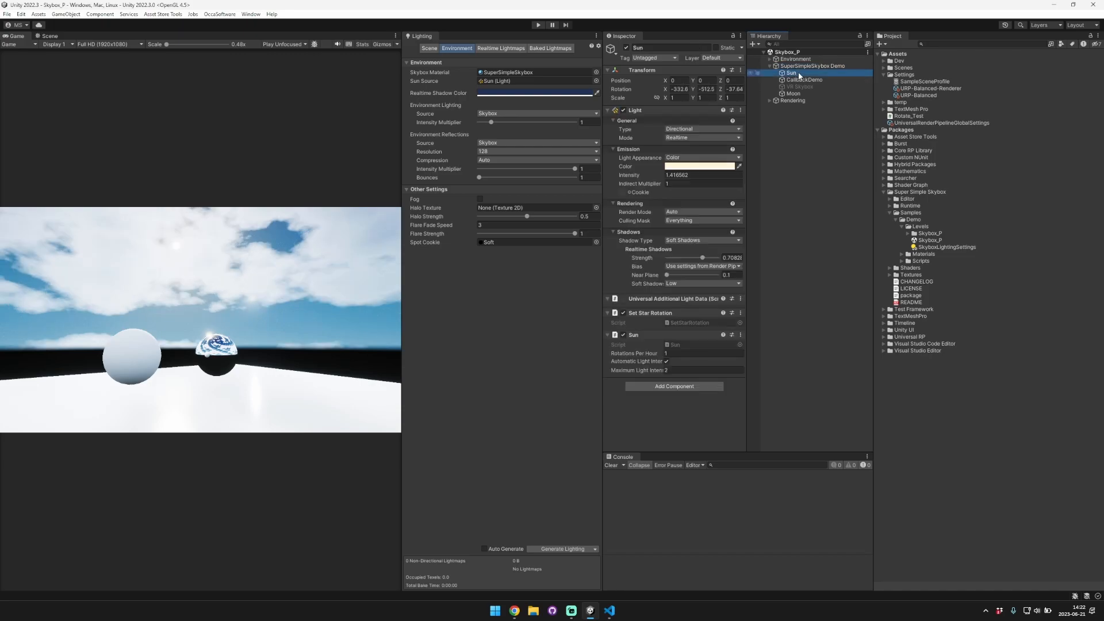
left_click(805, 93)
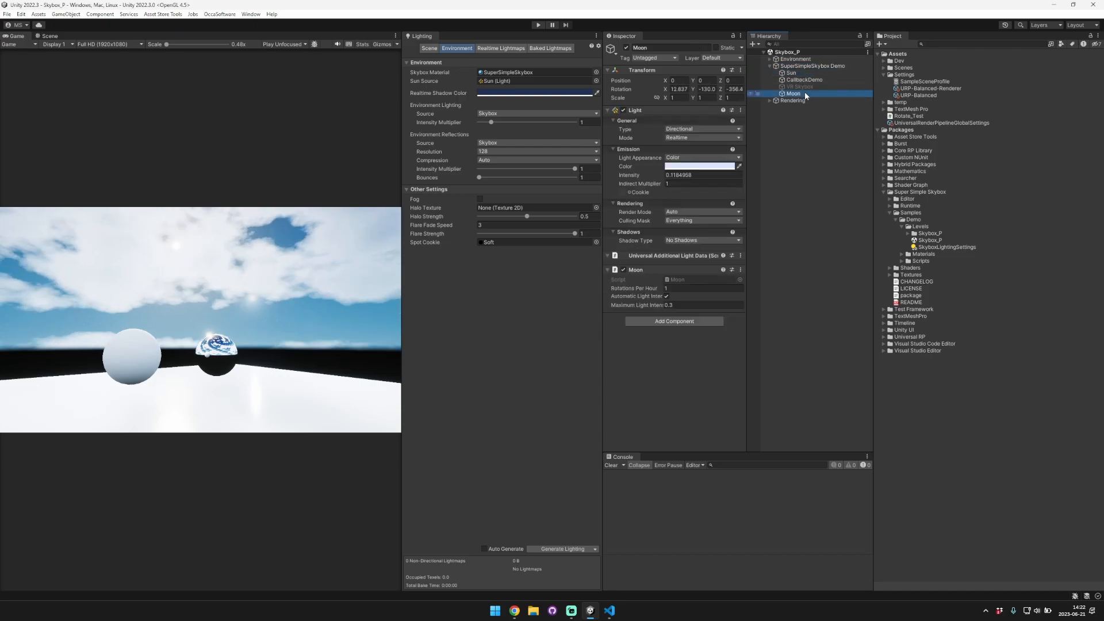
left_click(791, 122)
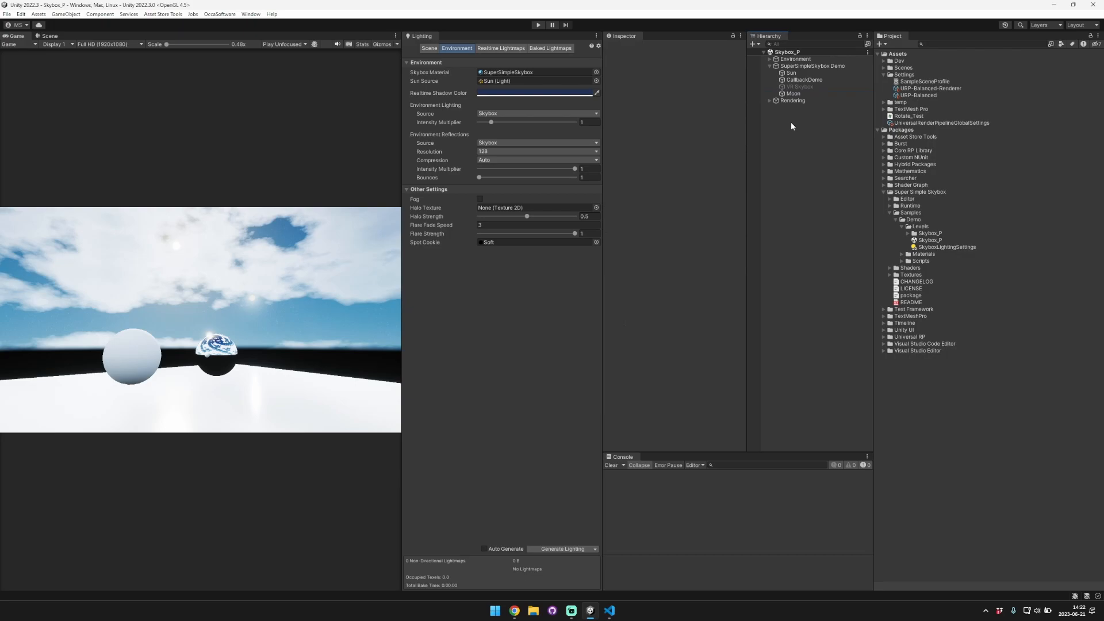
left_click(770, 66)
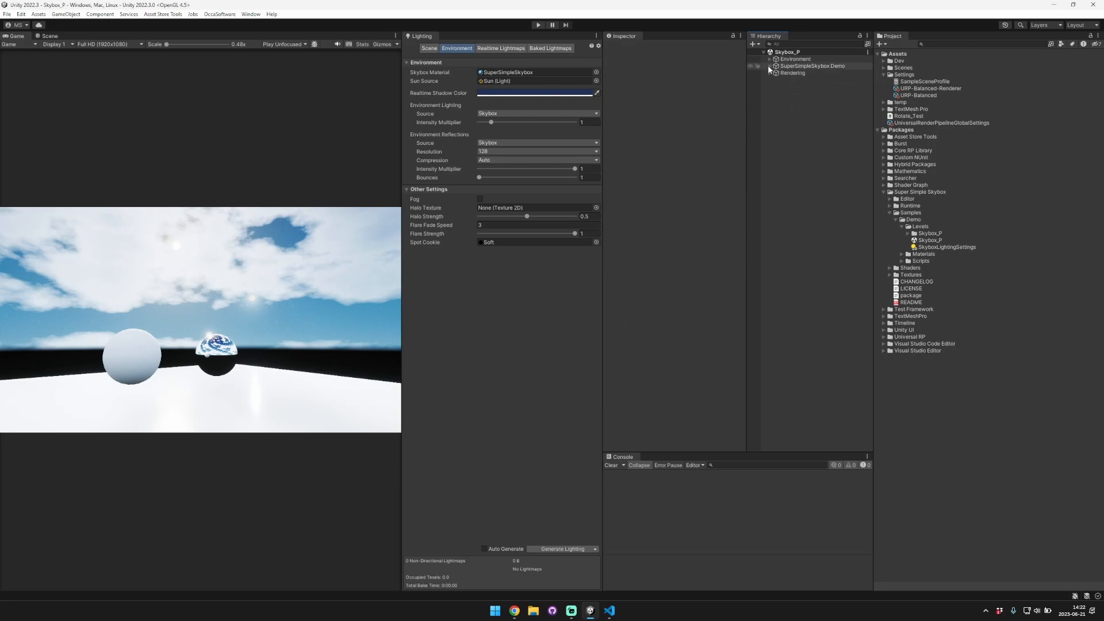
- Create a new scene named Demo in the Assets folder and open it
left_click(885, 74)
right_click(898, 56)
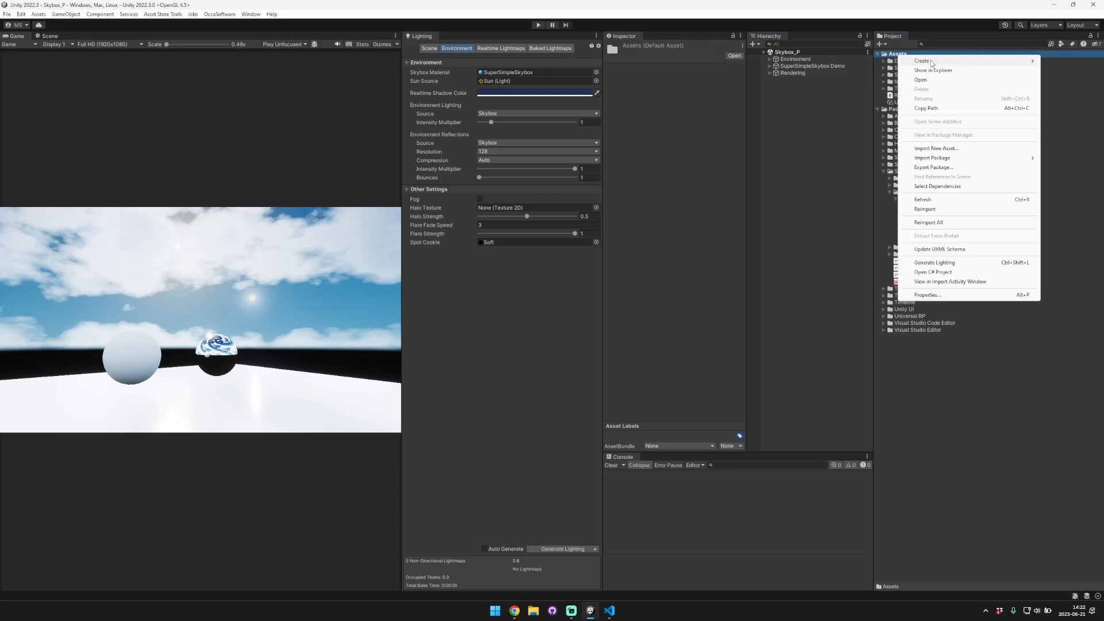
mouse_move(923, 61)
left_click(837, 195)
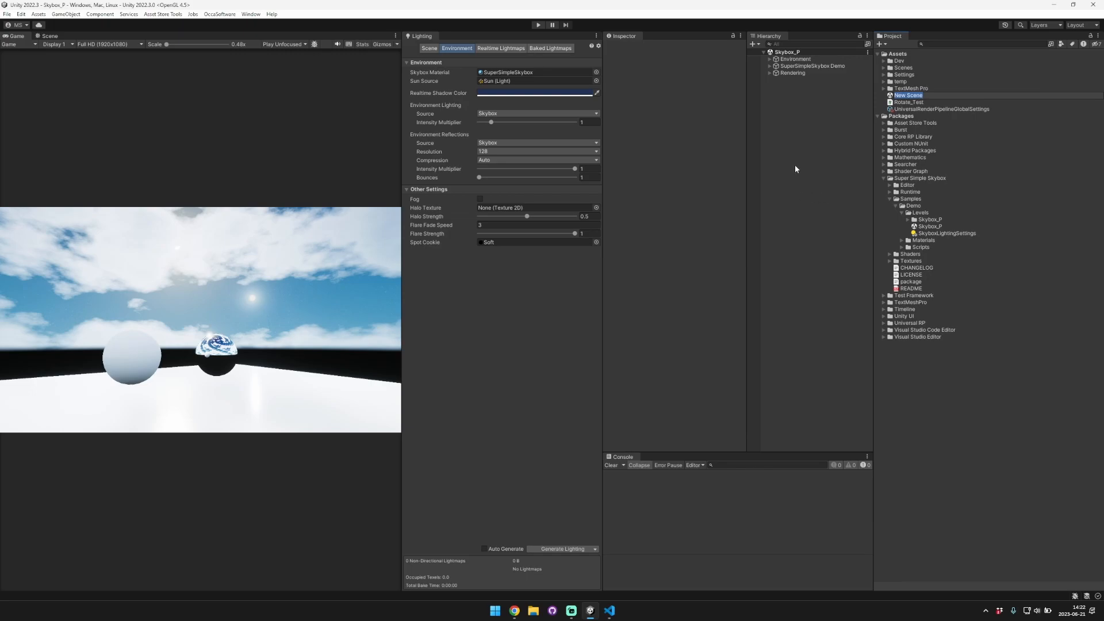
type("Demo")
key("Return")
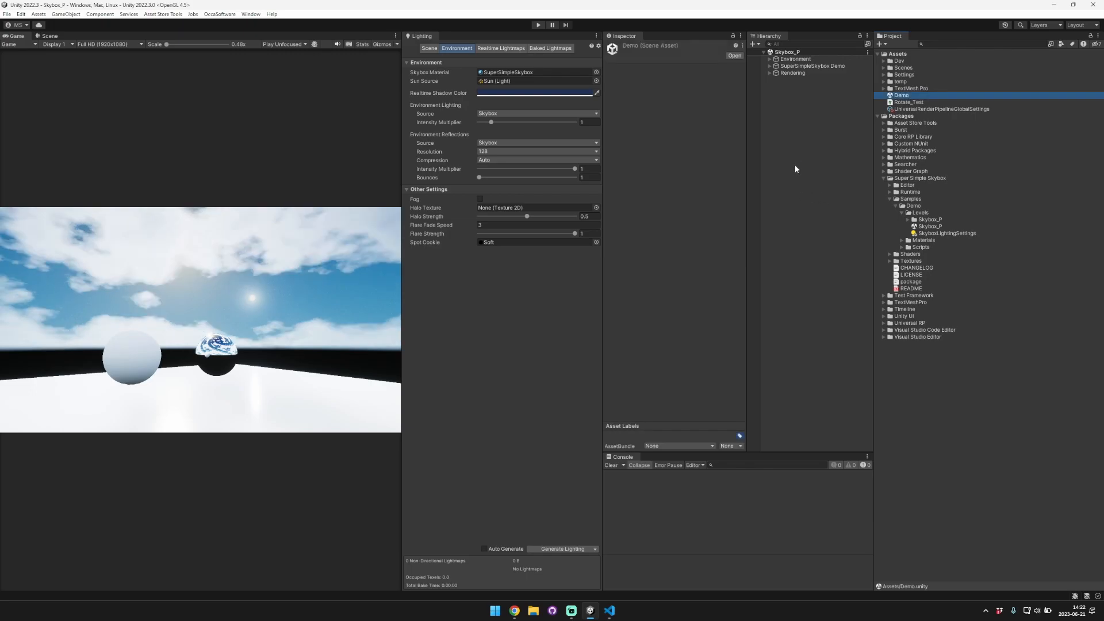
double_click(906, 97)
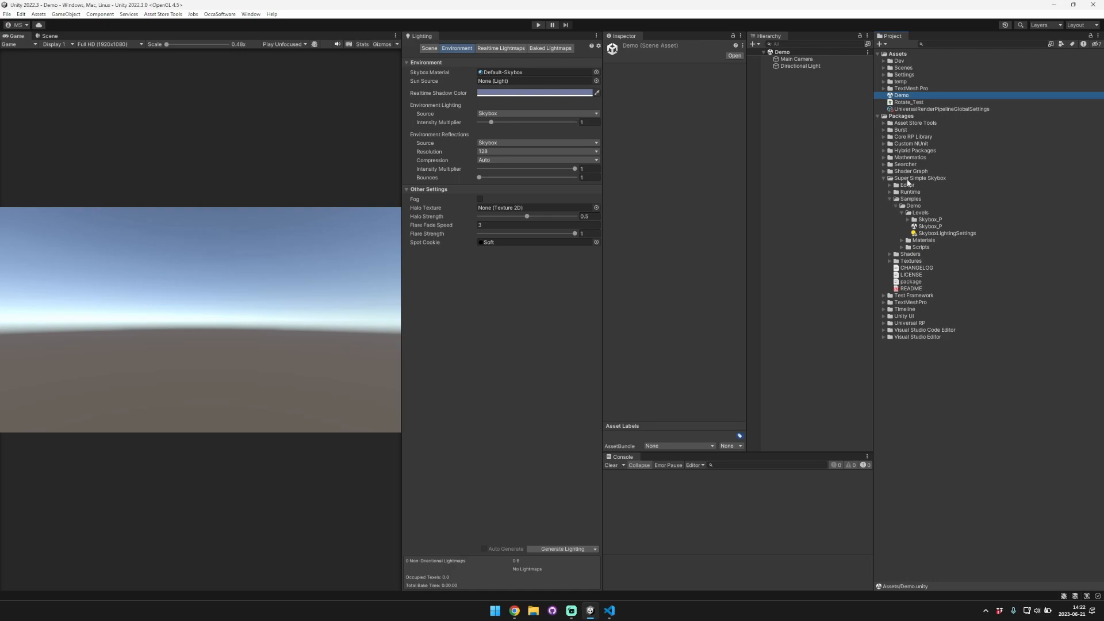
- Create a new material named Skybox in the Assets folder
right_click(900, 54)
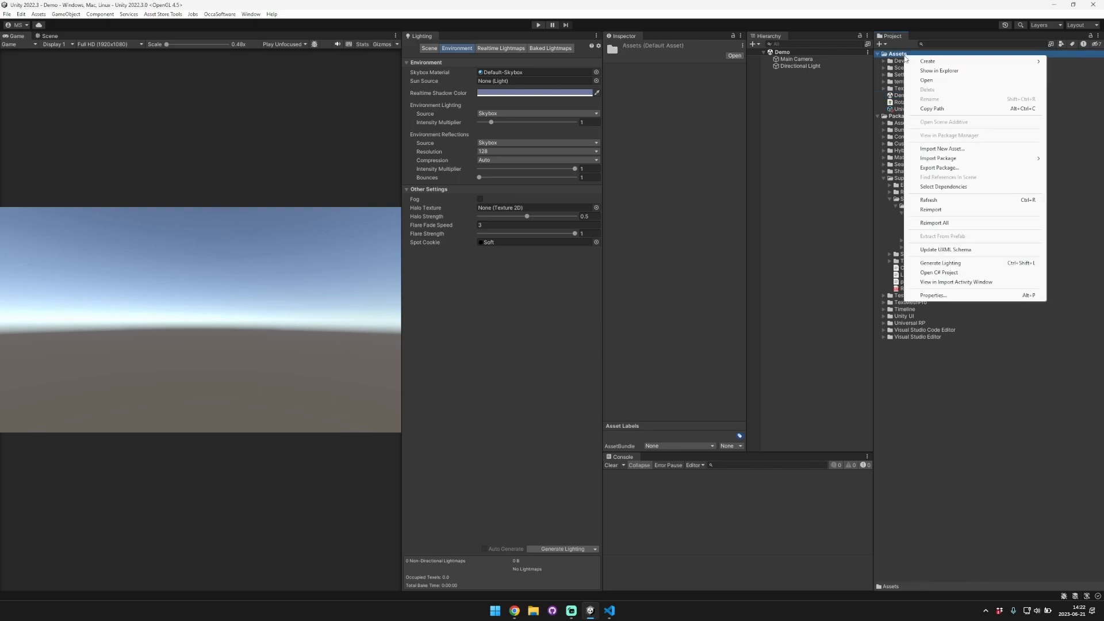
mouse_move(926, 61)
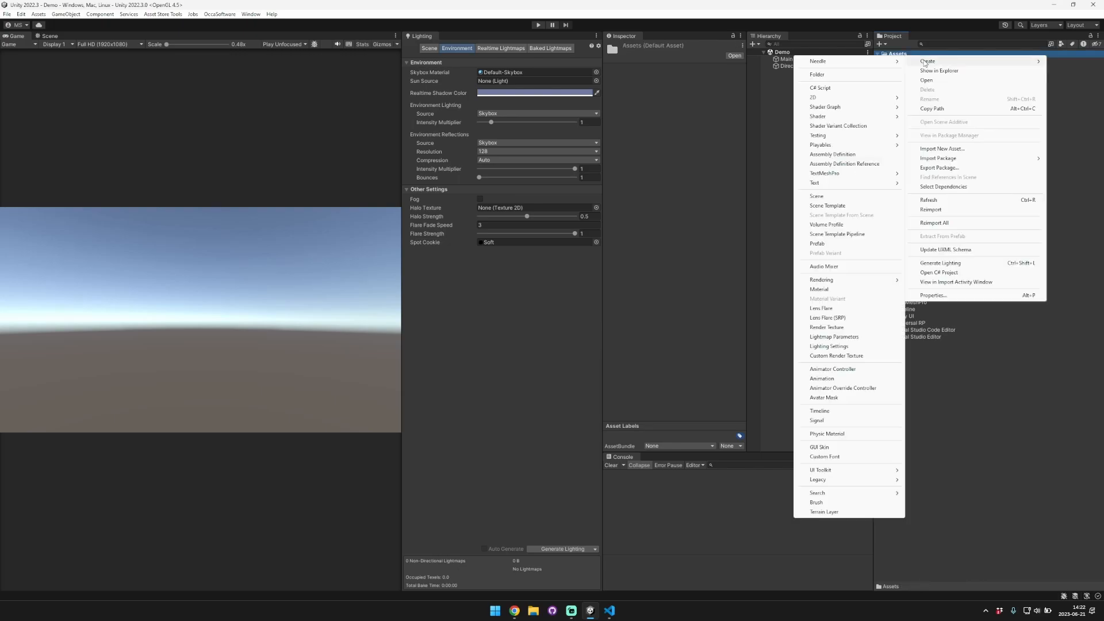
left_click(819, 289)
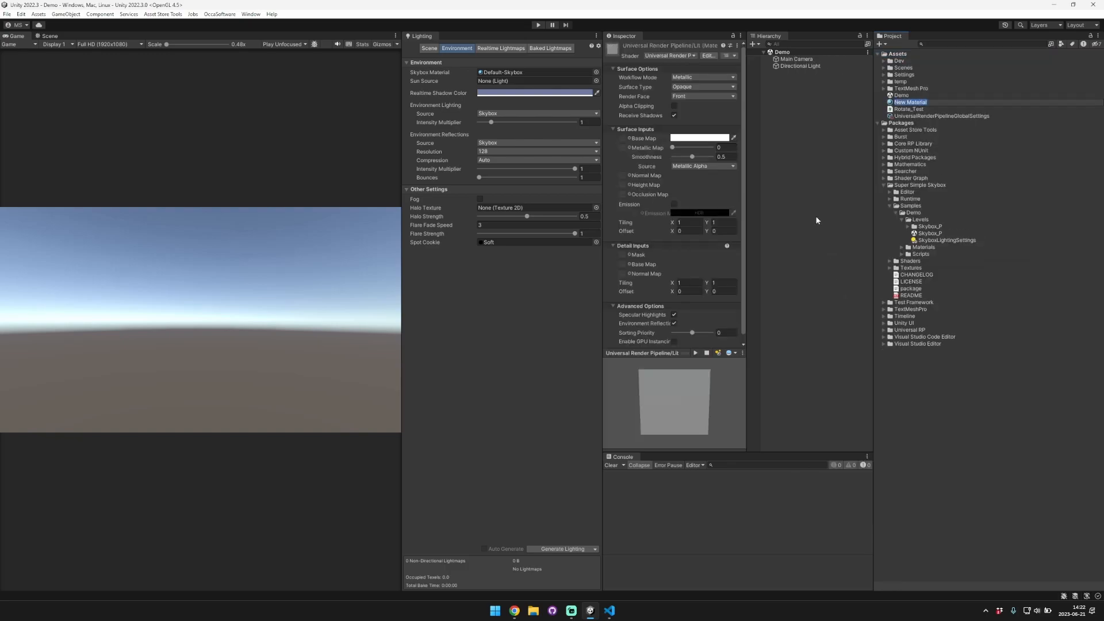
type("Skybox")
key("Return")
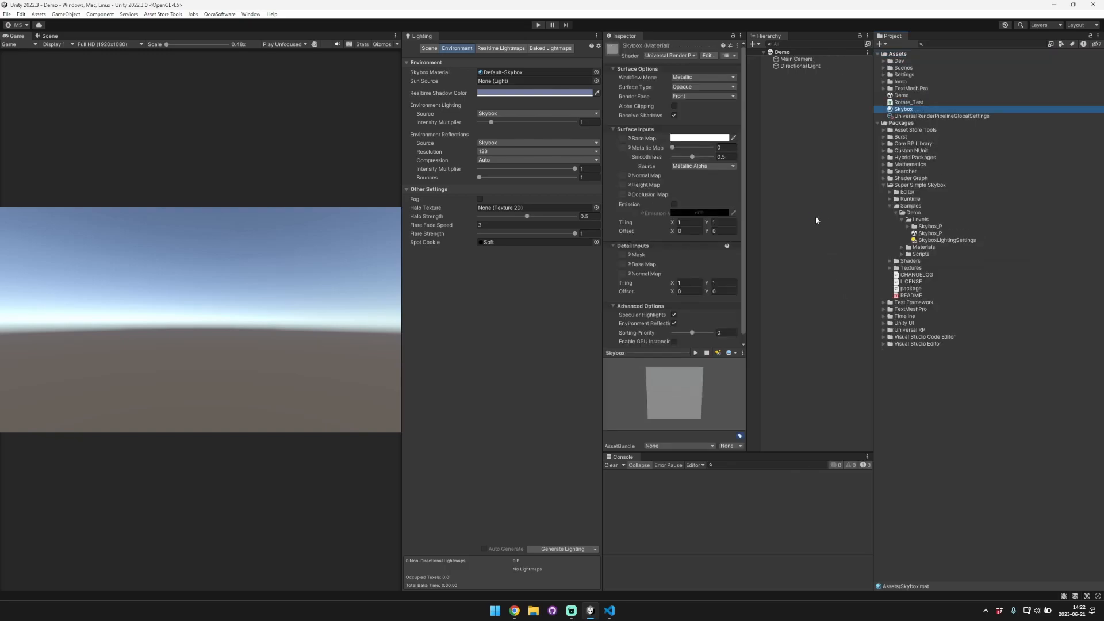
- Set the Skybox material's shader to OccaSoftware/SuperSimpleSkybox and assign the material as the scene's environment skybox
left_click(670, 56)
left_click(681, 120)
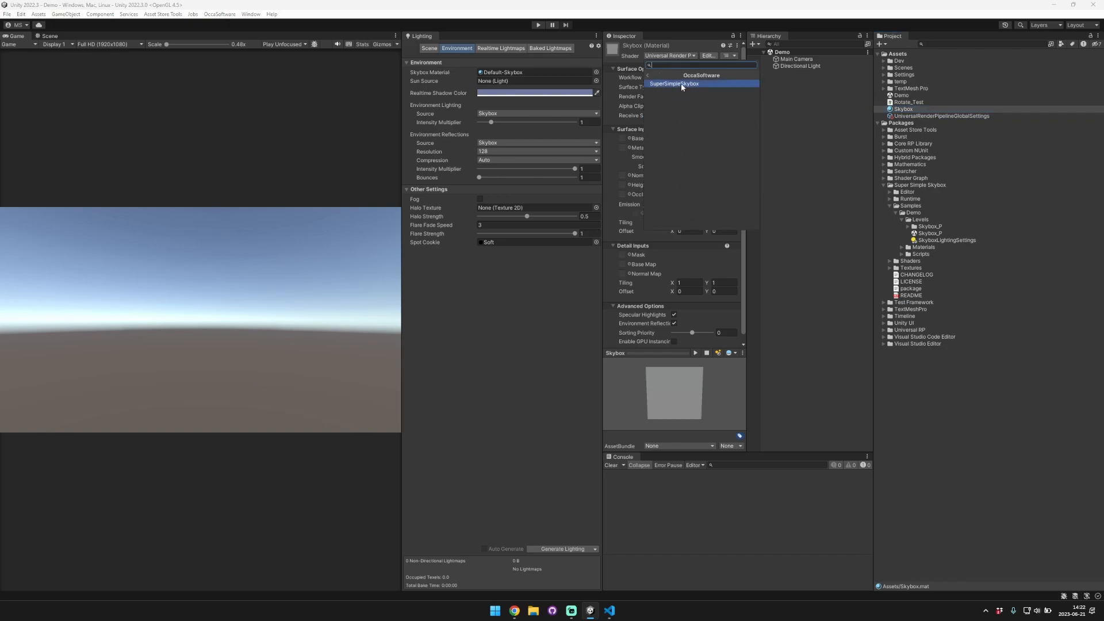
left_click(682, 85)
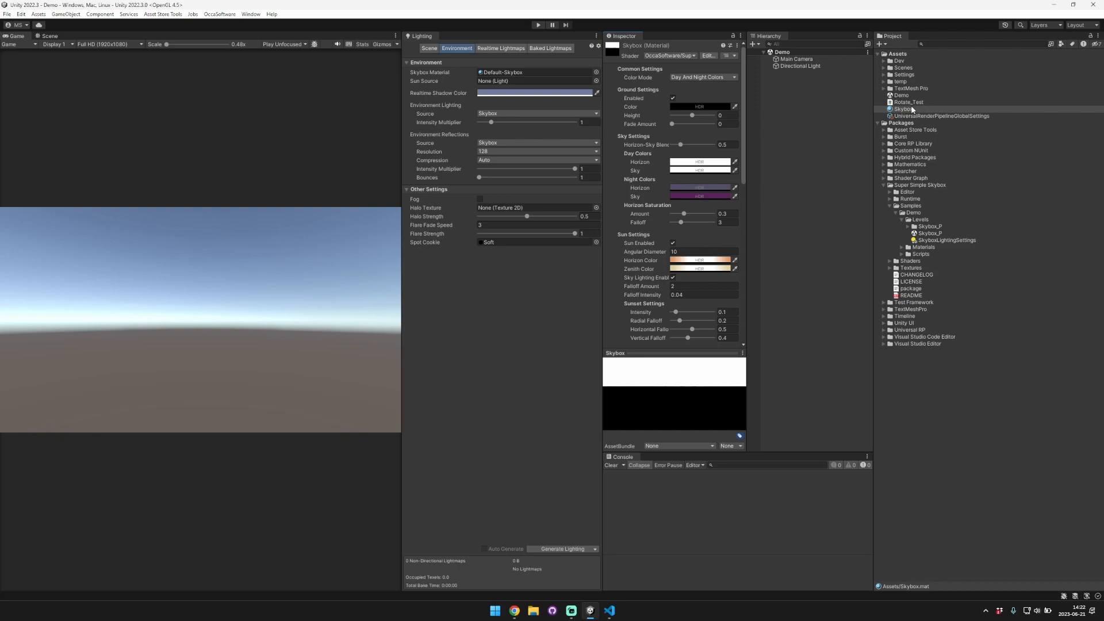
left_click_drag(913, 108, 516, 74)
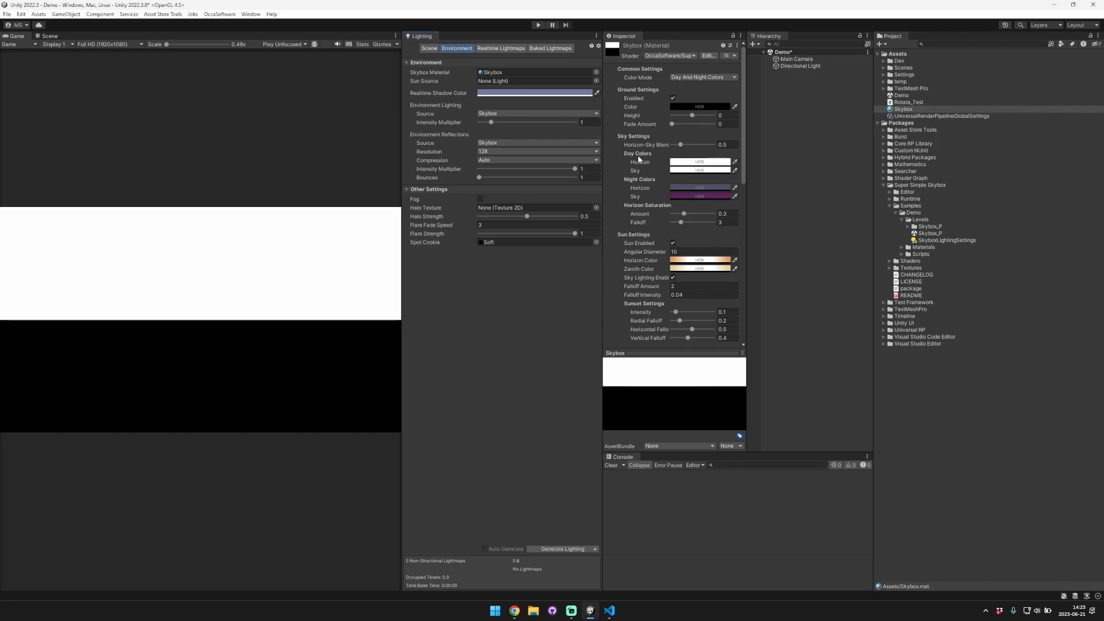
- Review the Skybox material's sky, sun, moon, star and cloud settings, and disable its ground
scroll(640, 207, "down", 5)
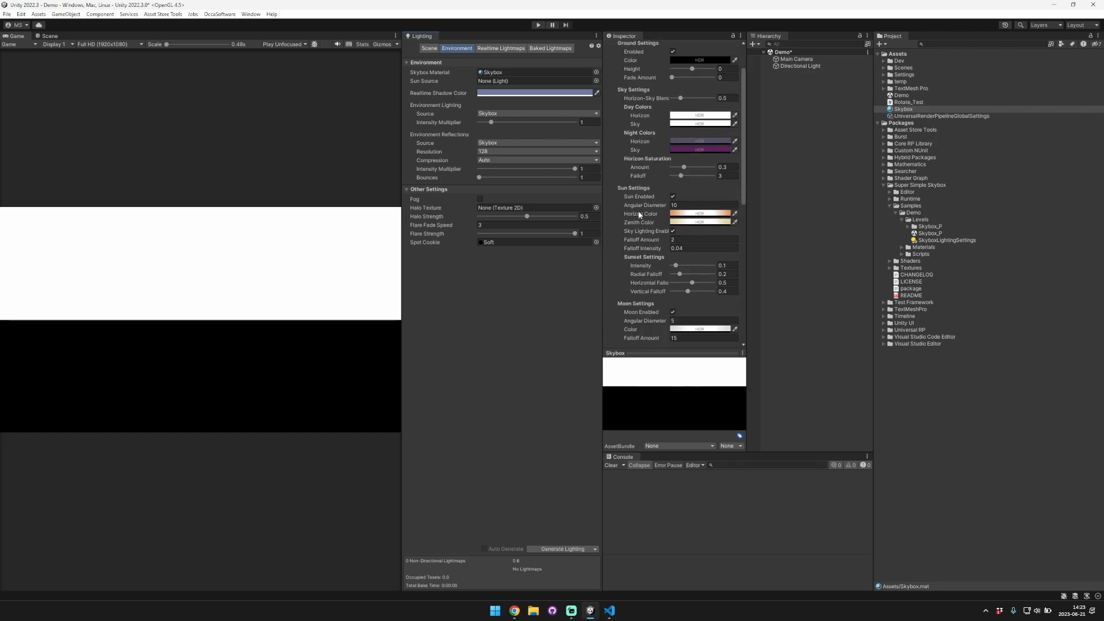
scroll(636, 253, "down", 10)
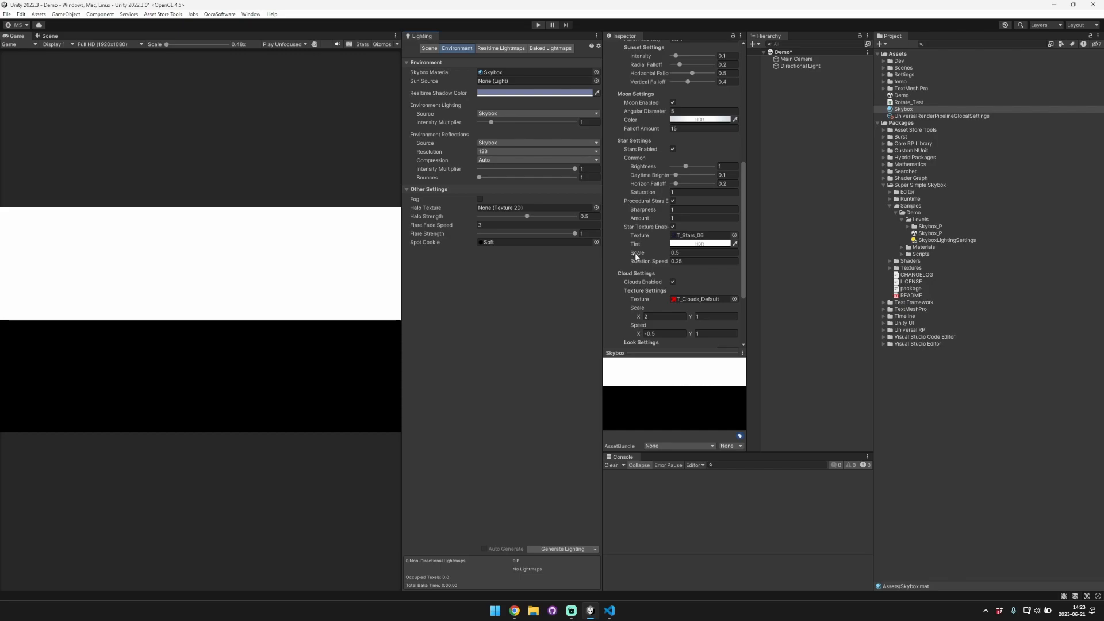
scroll(644, 242, "up", 15)
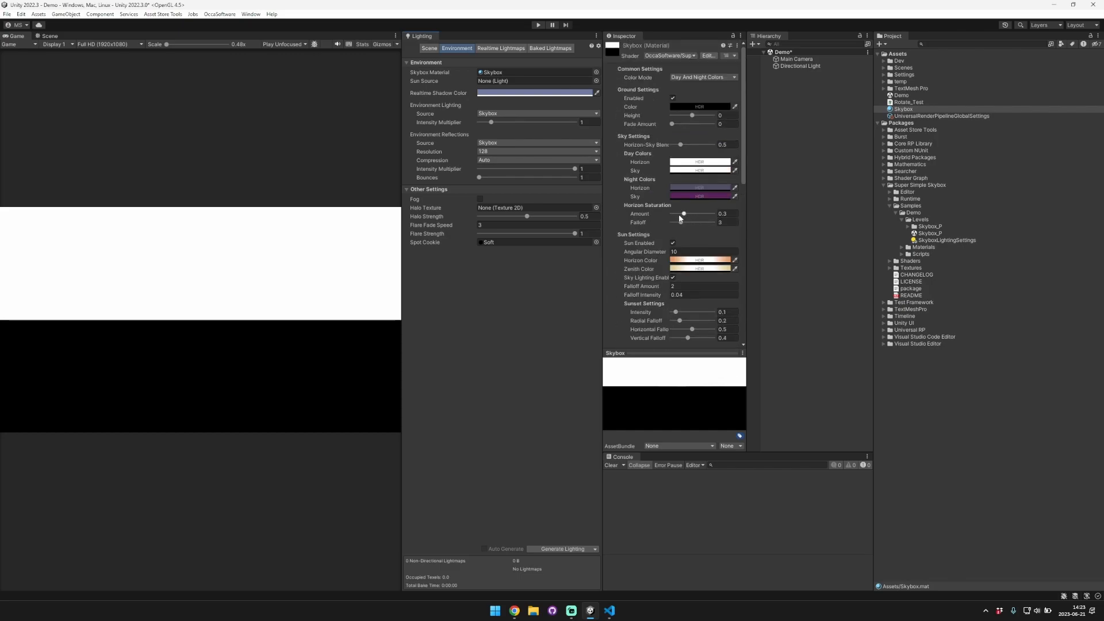
left_click(673, 98)
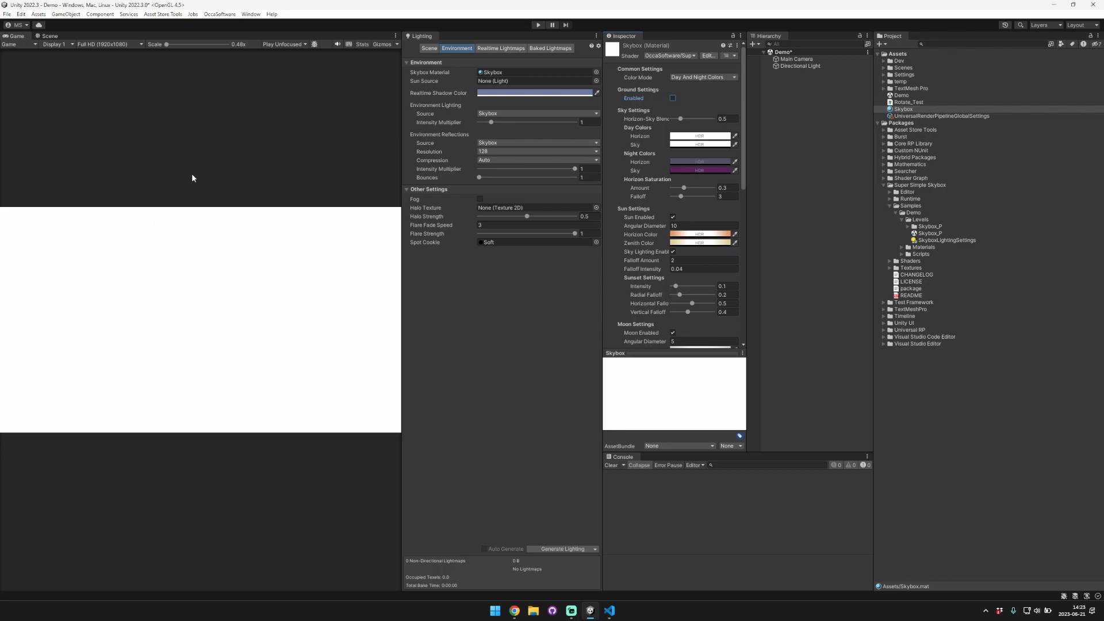
- Set the Skybox material's daytime sky color to light blue
left_click(694, 144)
left_click(709, 235)
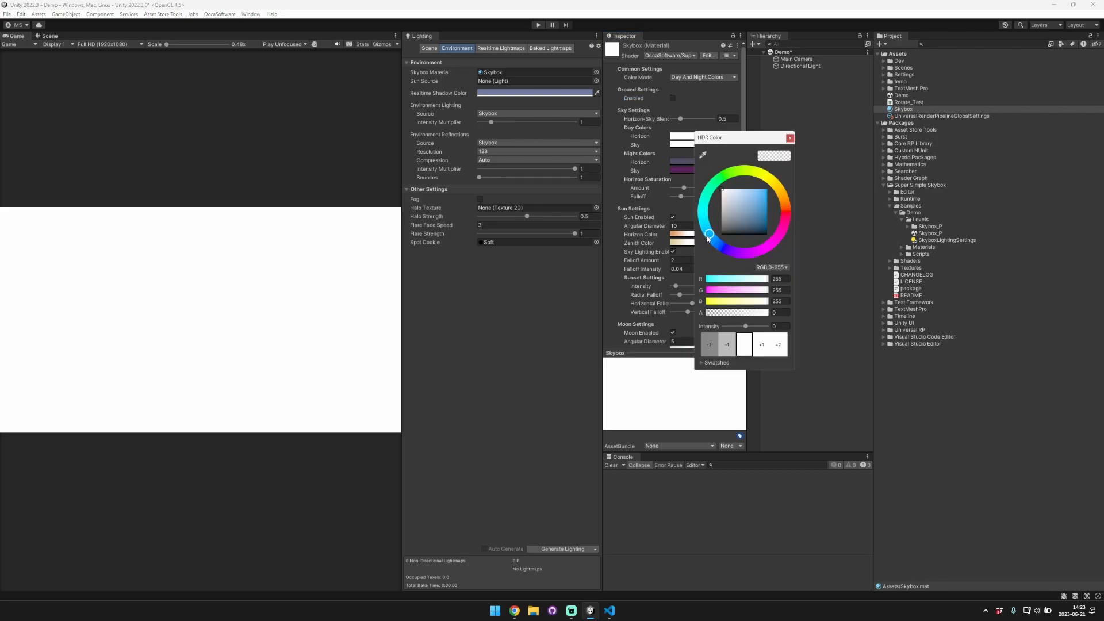
mouse_move(744, 204)
left_mouse_down()
mouse_move(757, 191)
mouse_move(754, 205)
left_mouse_up()
- Set the Skybox material's daytime horizon color to light blue
left_click(687, 136)
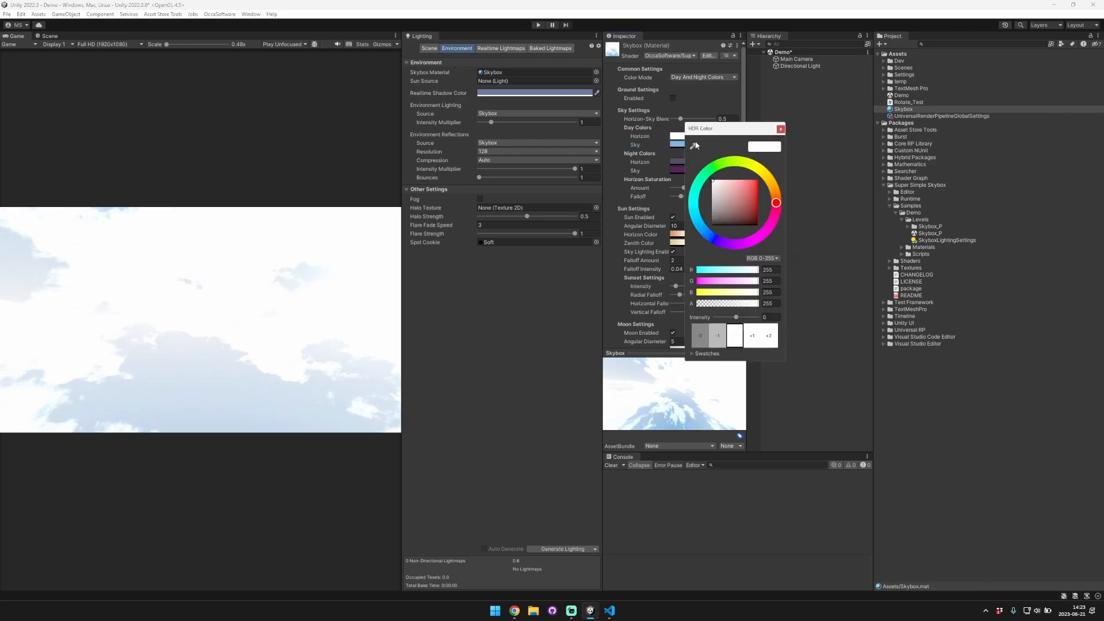
left_click(699, 224)
left_click_drag(738, 194, 743, 186)
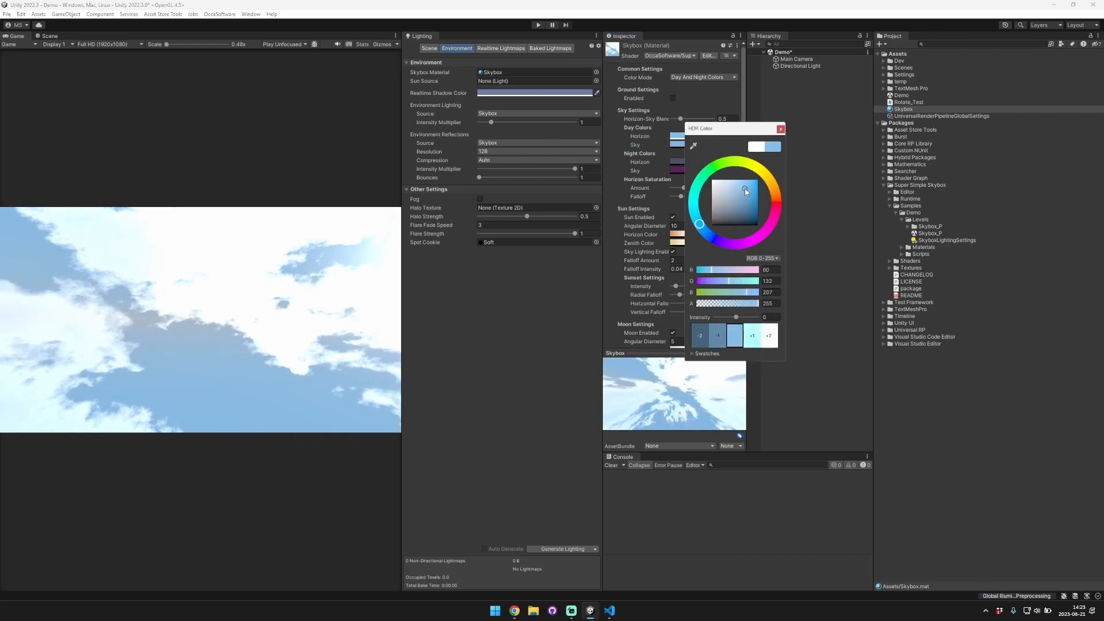
left_click(780, 129)
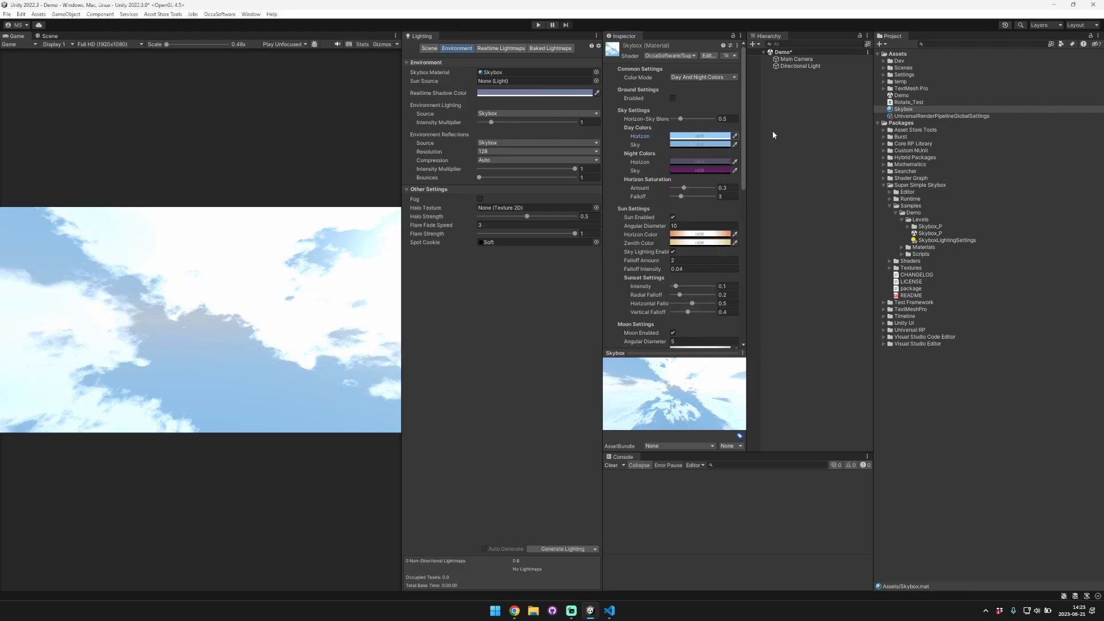
- Darken the Skybox material's daytime sky color to a deeper, muted blue
left_click(684, 144)
left_click_drag(758, 202, 763, 221)
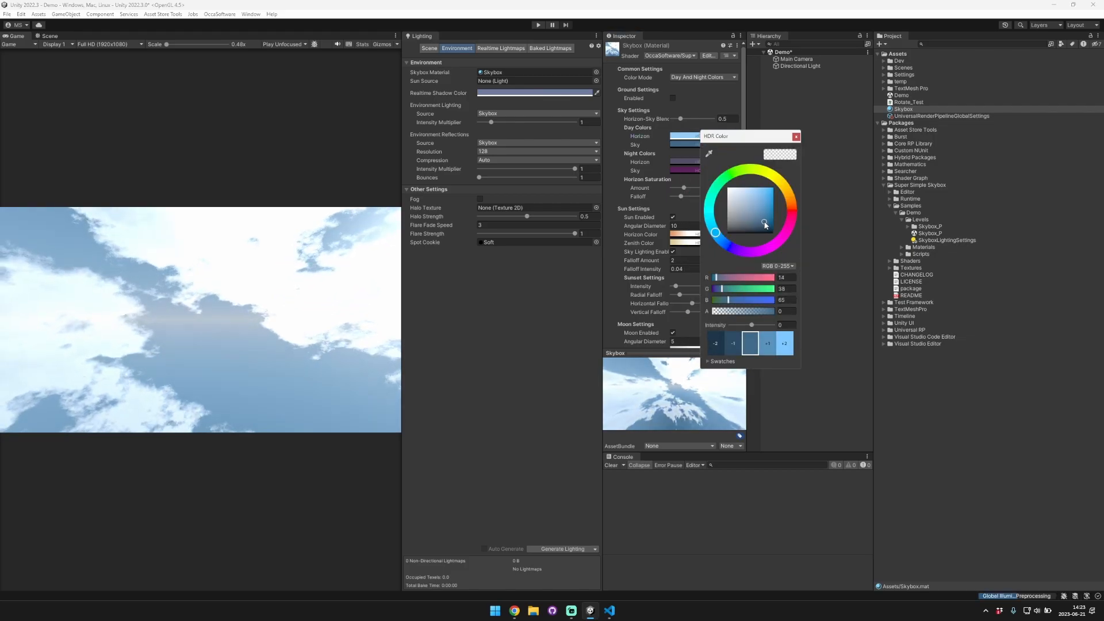
left_click(797, 137)
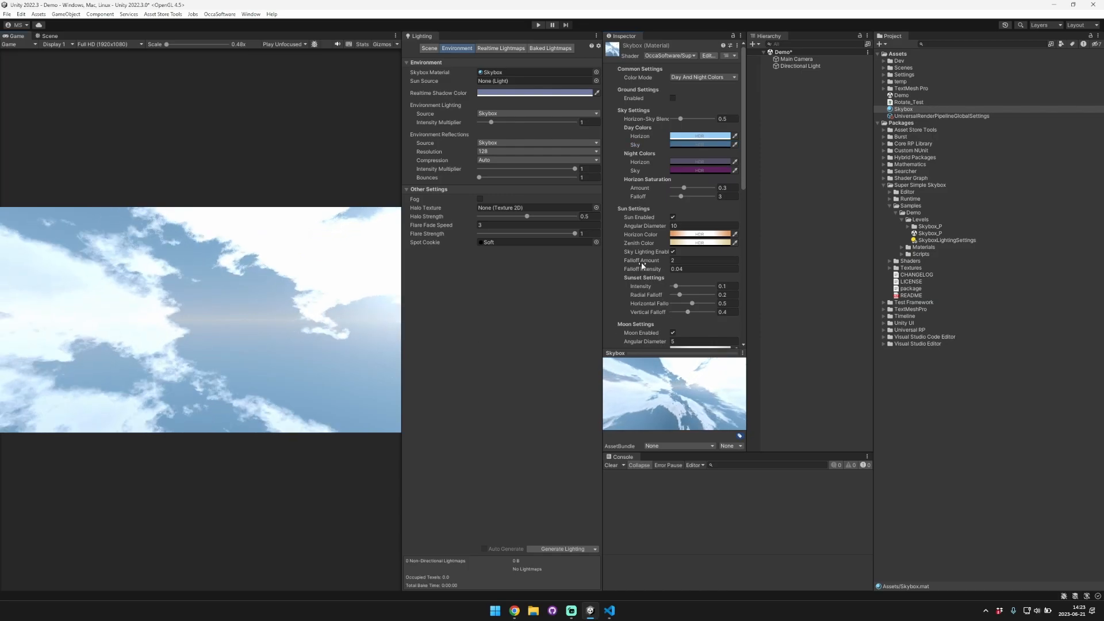
- Add a Global Volume to the scene and create a new volume profile for it
left_click(791, 140)
right_click(794, 115)
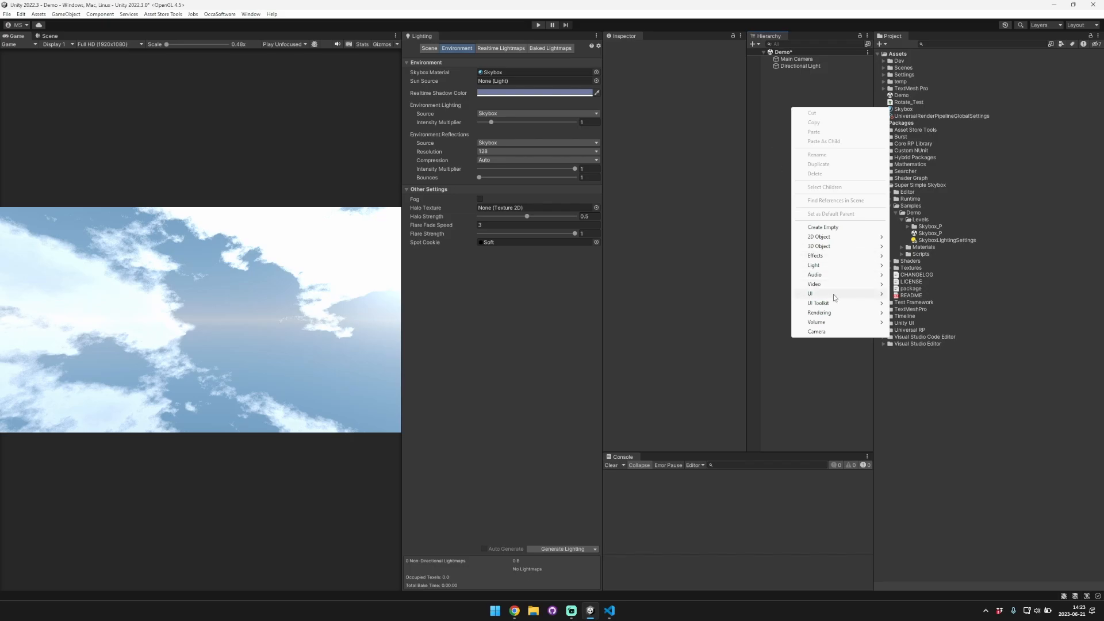
mouse_move(836, 323)
left_click(917, 322)
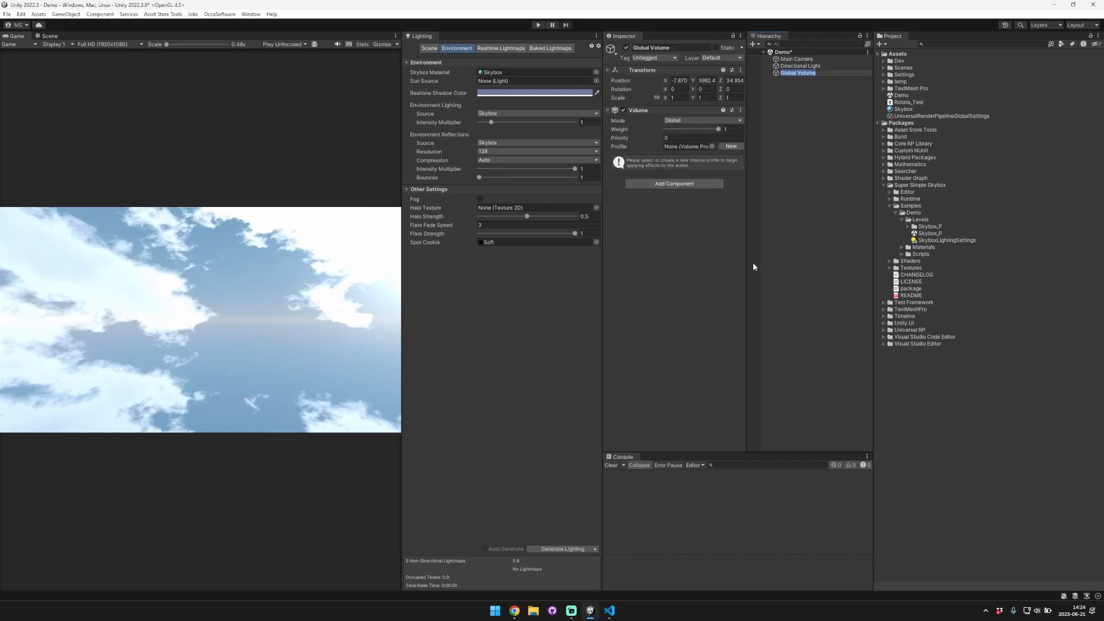
left_click(729, 146)
- Add a Tonemapping override with ACES mode to the Global Volume and save the scene
left_click(668, 179)
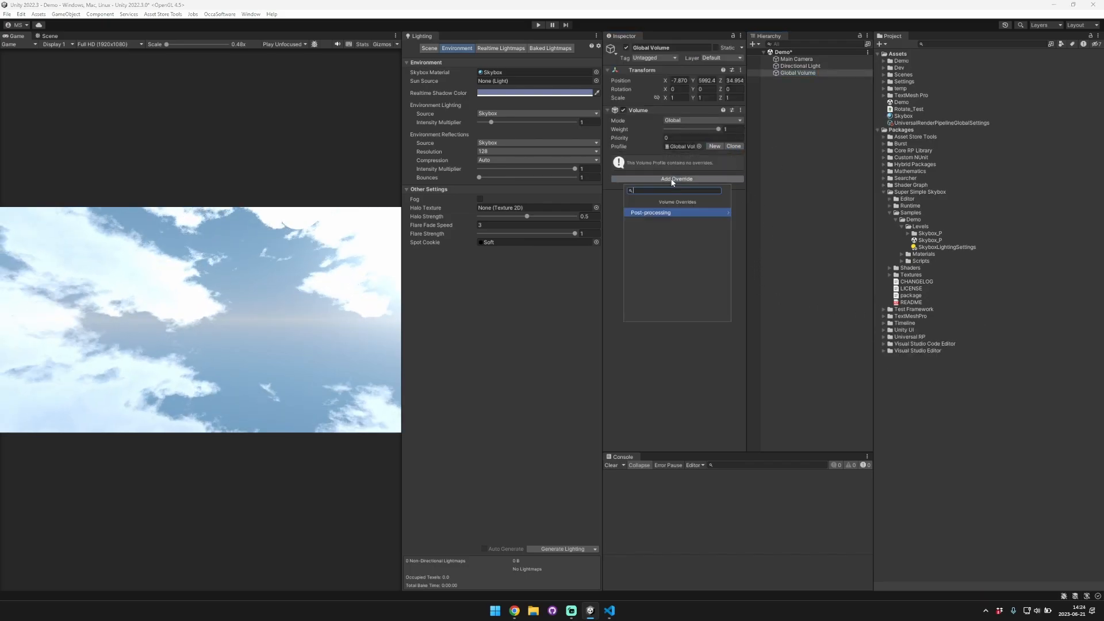
left_click(654, 213)
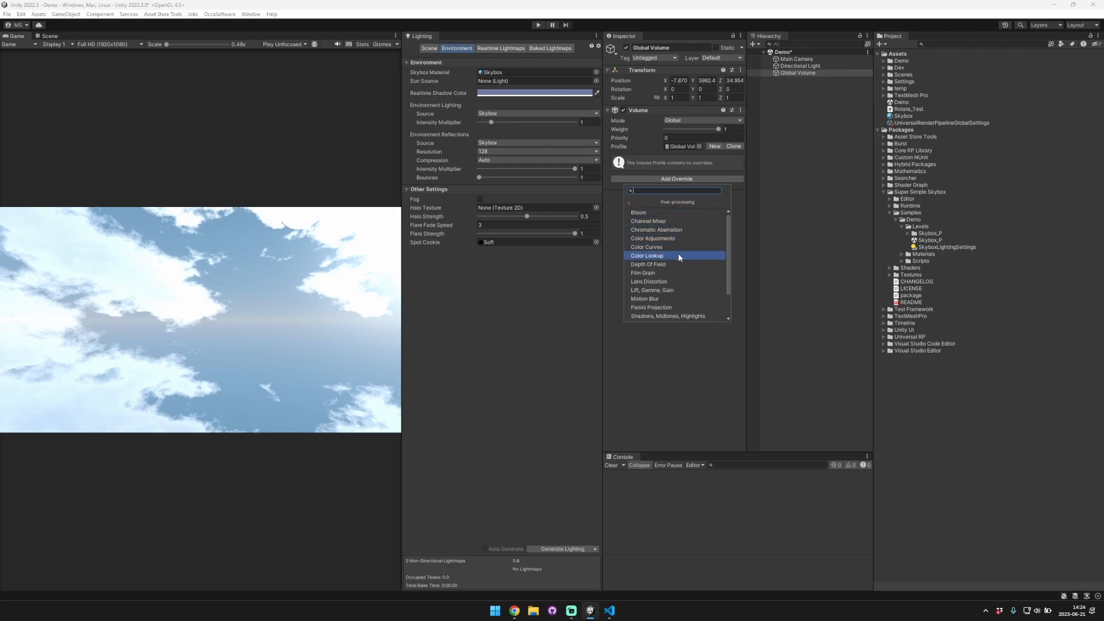
scroll(678, 253, "down", 2)
left_click(675, 300)
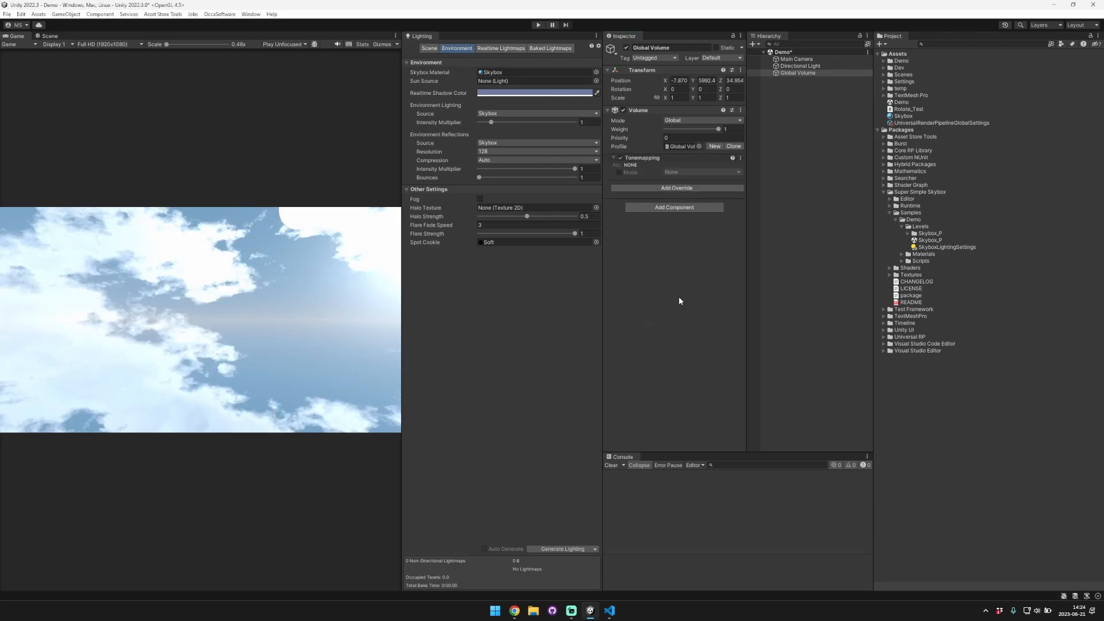
left_click(618, 172)
left_click(701, 172)
left_click(699, 201)
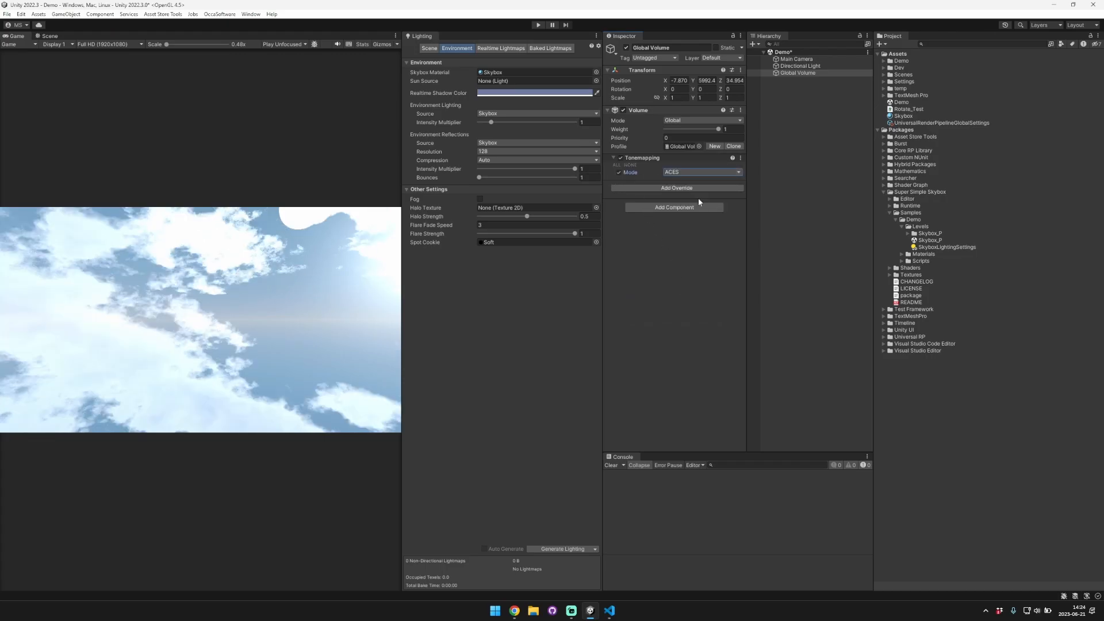
key("ctrl+s")
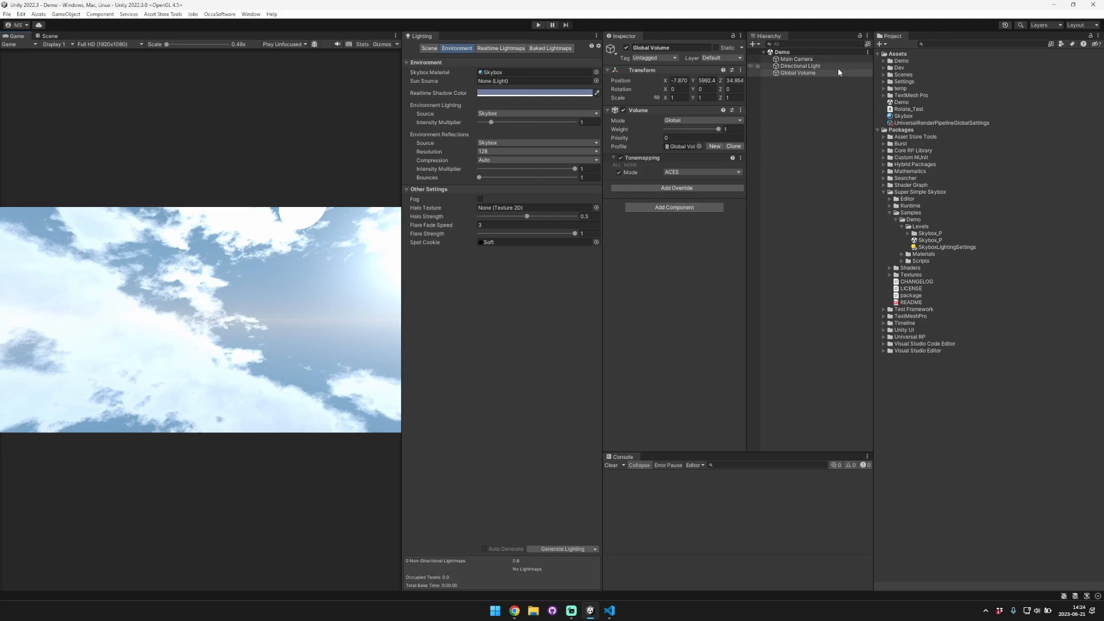
- Try a light blue tint for the Skybox material's daytime cloud color
left_click(904, 116)
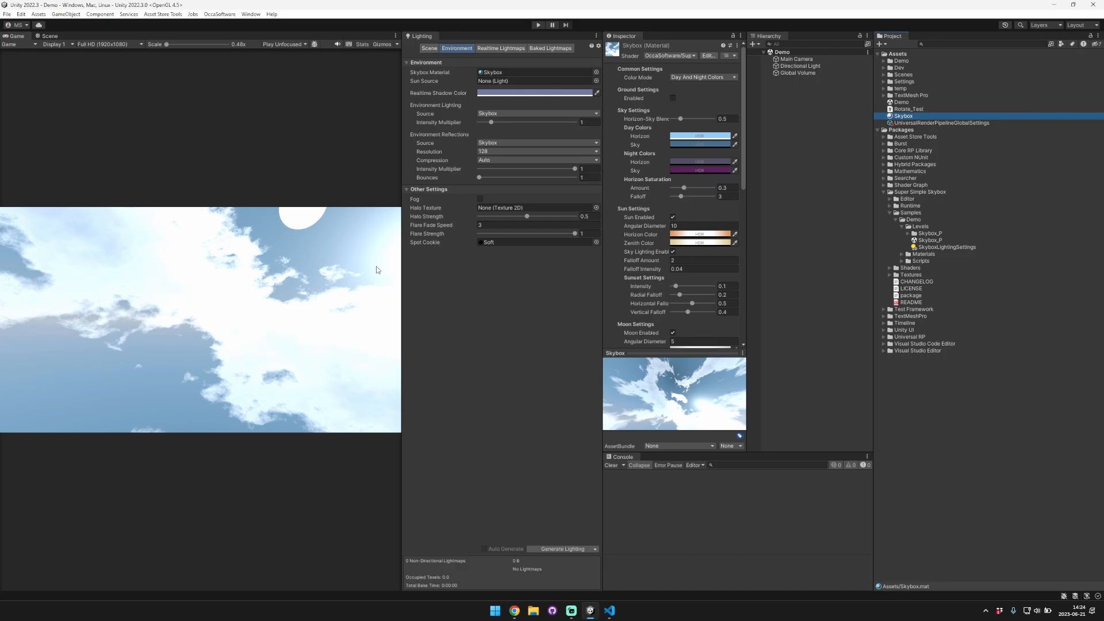
scroll(653, 203, "down", 3)
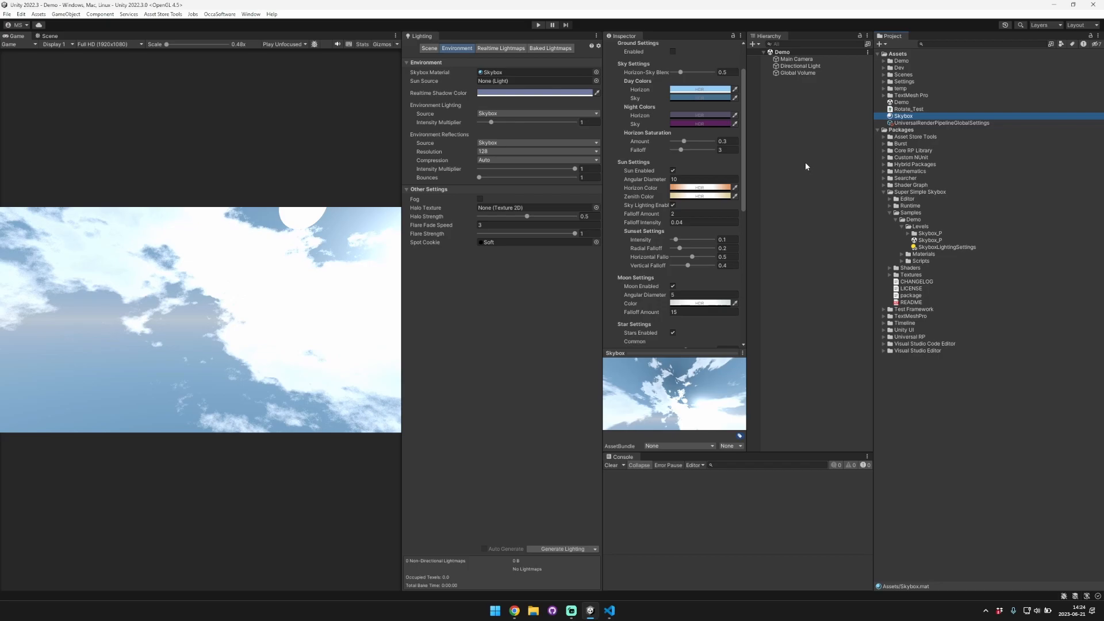
scroll(650, 218, "down", 5)
scroll(652, 230, "down", 8)
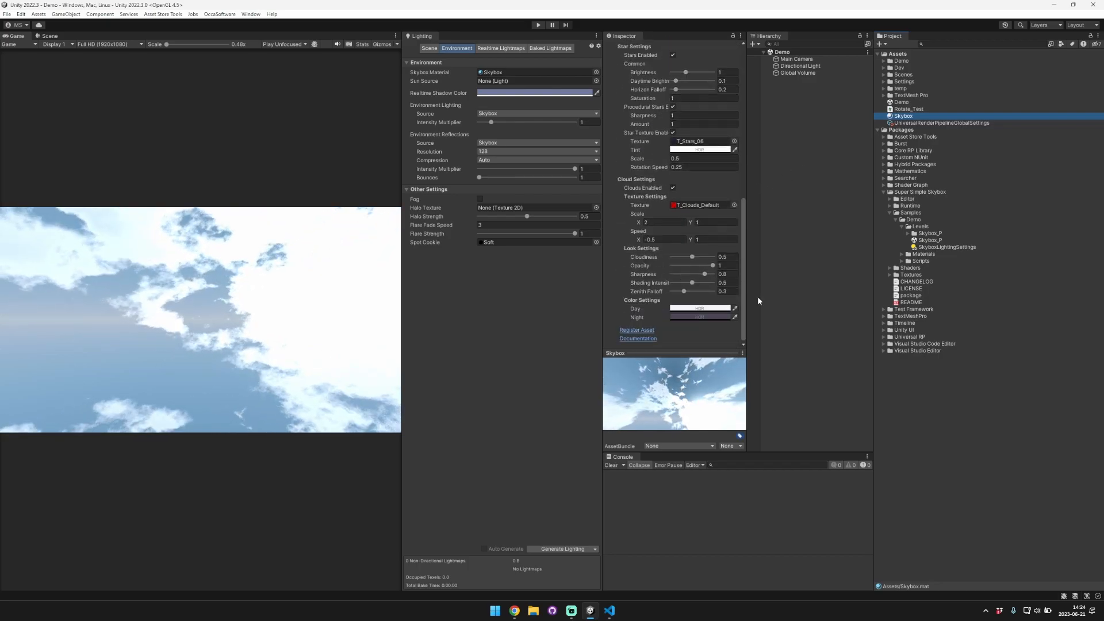
left_click(715, 310)
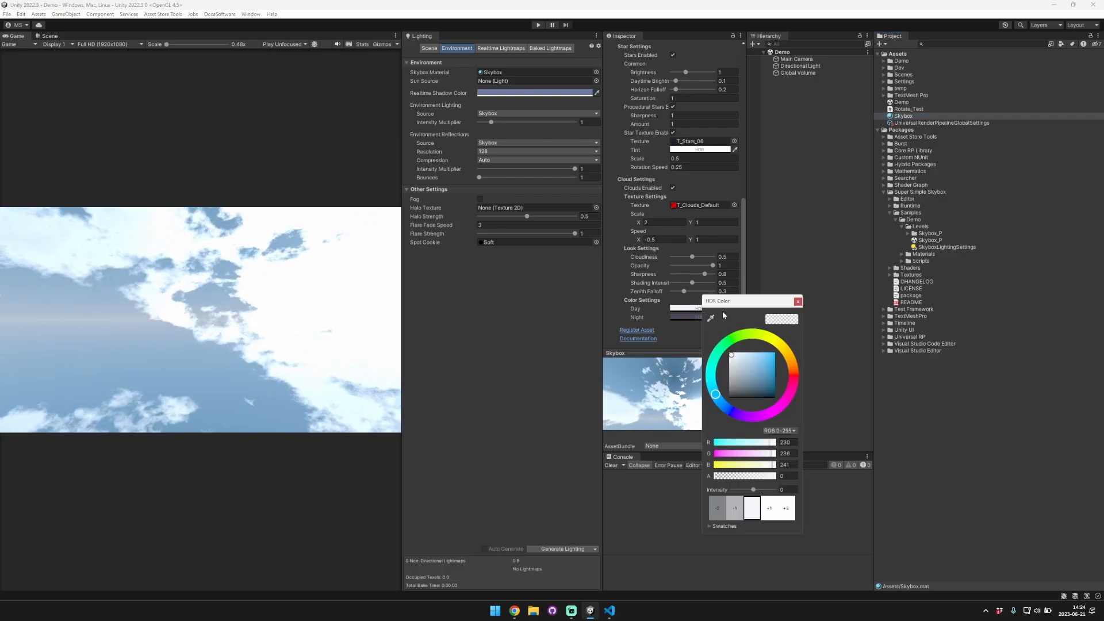
mouse_move(739, 357)
left_mouse_down()
mouse_move(745, 369)
mouse_move(730, 355)
mouse_move(737, 391)
mouse_move(764, 375)
mouse_move(745, 359)
left_mouse_up()
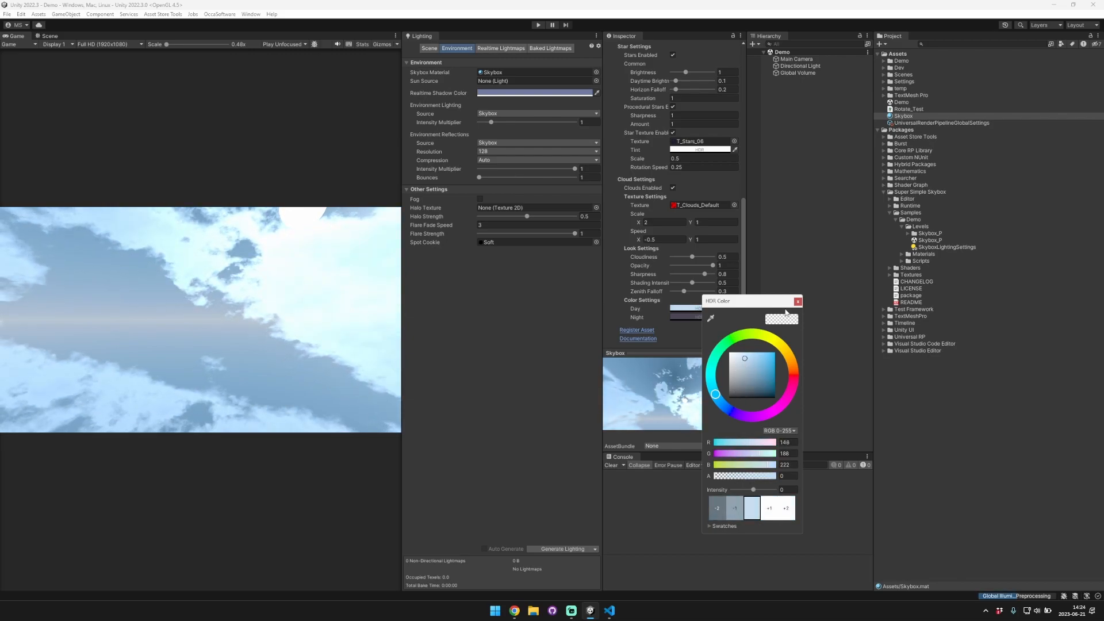
mouse_move(713, 265)
left_mouse_down()
mouse_move(657, 263)
mouse_move(718, 268)
mouse_move(664, 279)
mouse_move(706, 275)
mouse_move(682, 284)
mouse_move(695, 284)
left_mouse_up()
- Set the Skybox material's daytime cloud color to near-white, RGB 243, 243, 243
left_click(700, 310)
left_click_drag(743, 358, 712, 355)
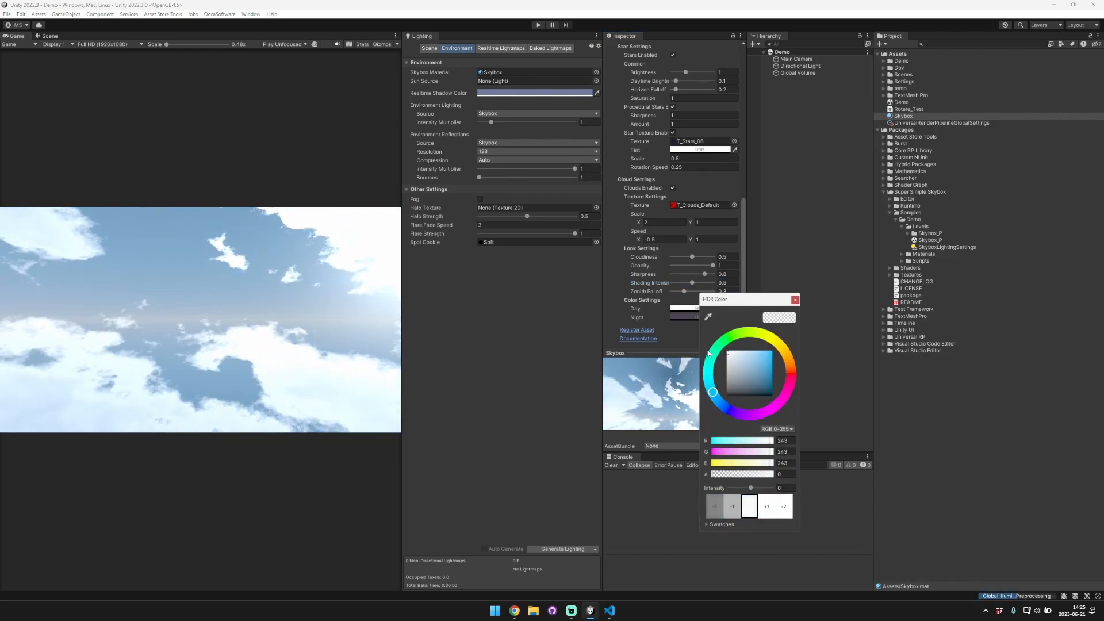
left_click(795, 299)
- Enable post-processing, Fast Approximate Anti-aliasing, Stop NaNs and dithering on the Main Camera, and save the scene
left_click(809, 68)
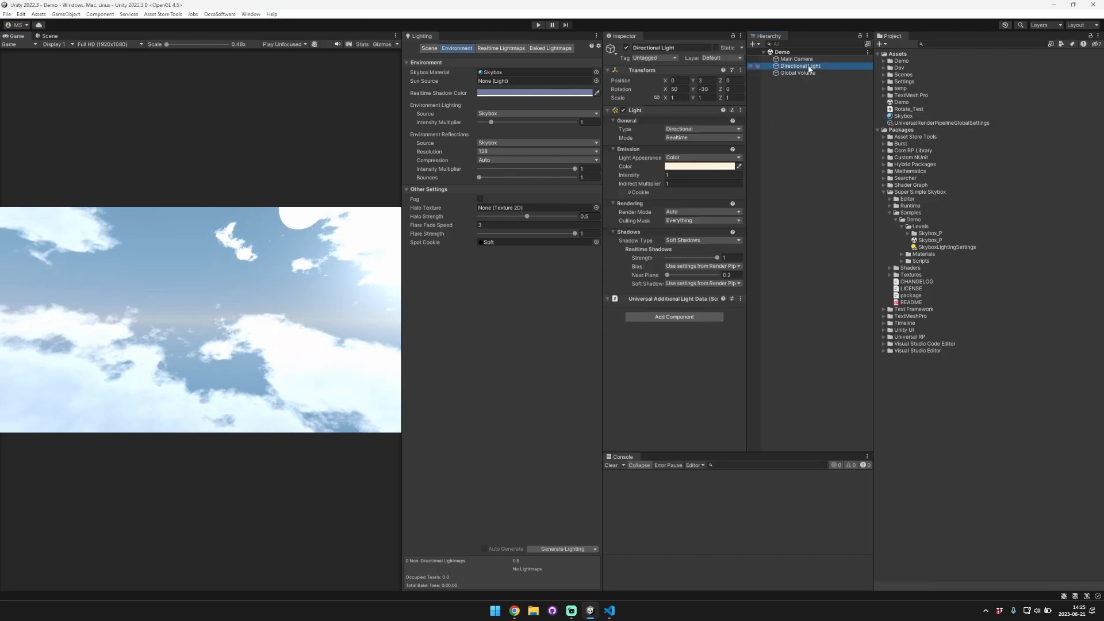
left_click(799, 60)
left_click(668, 212)
left_click(699, 220)
left_click(705, 230)
left_click(667, 230)
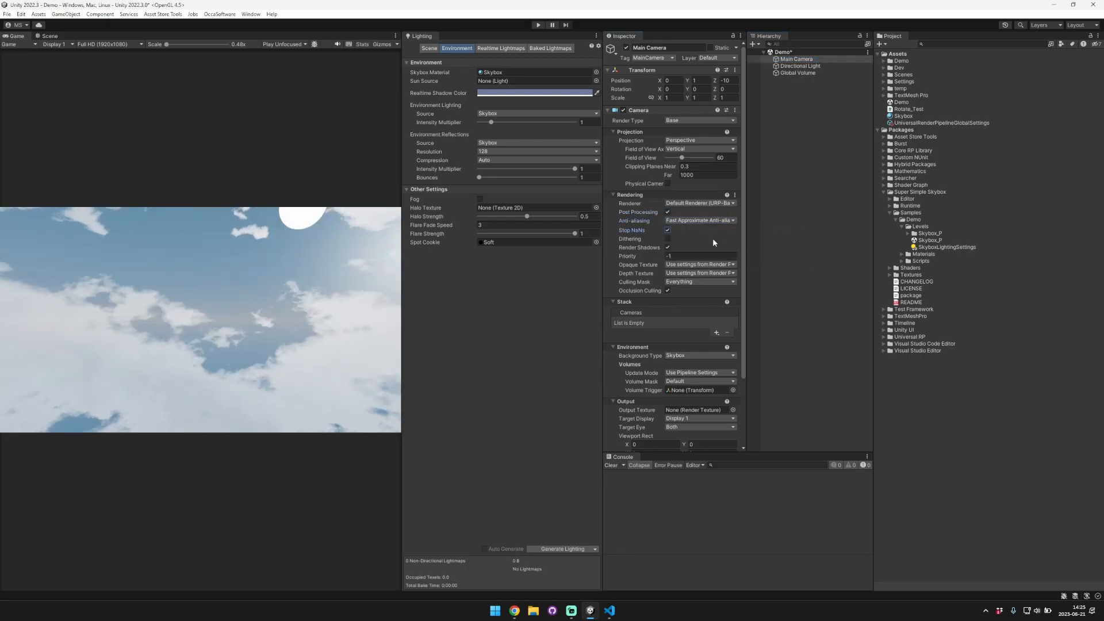
left_click(801, 230)
key("ctrl+s")
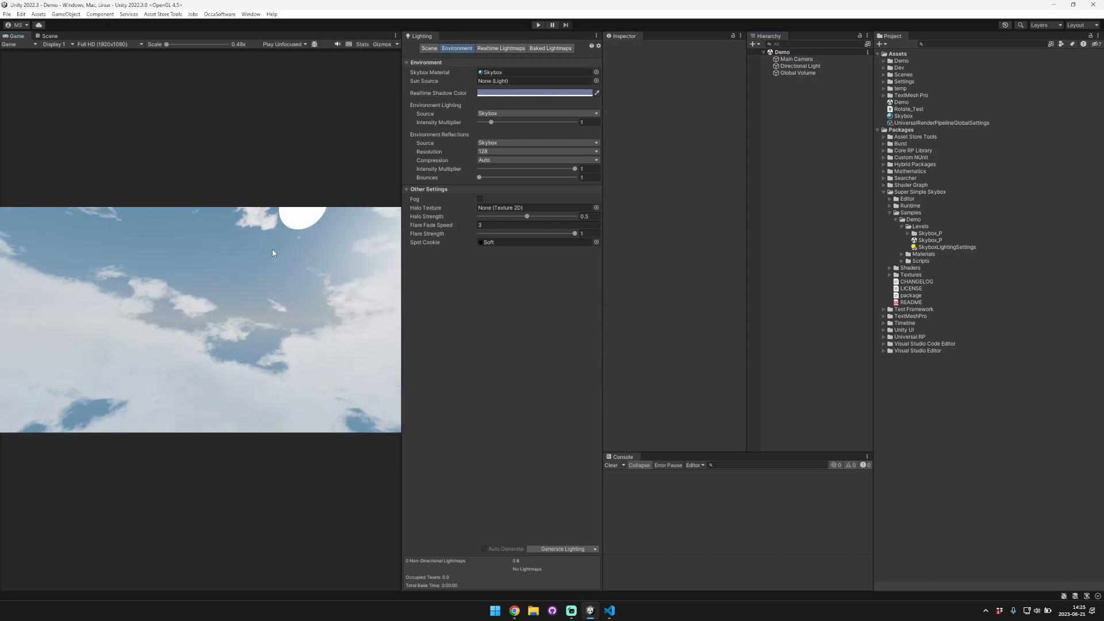
- Add the Super Simple Skybox Sun component to the Directional Light and widen the Inspector to read its properties
left_click(819, 66)
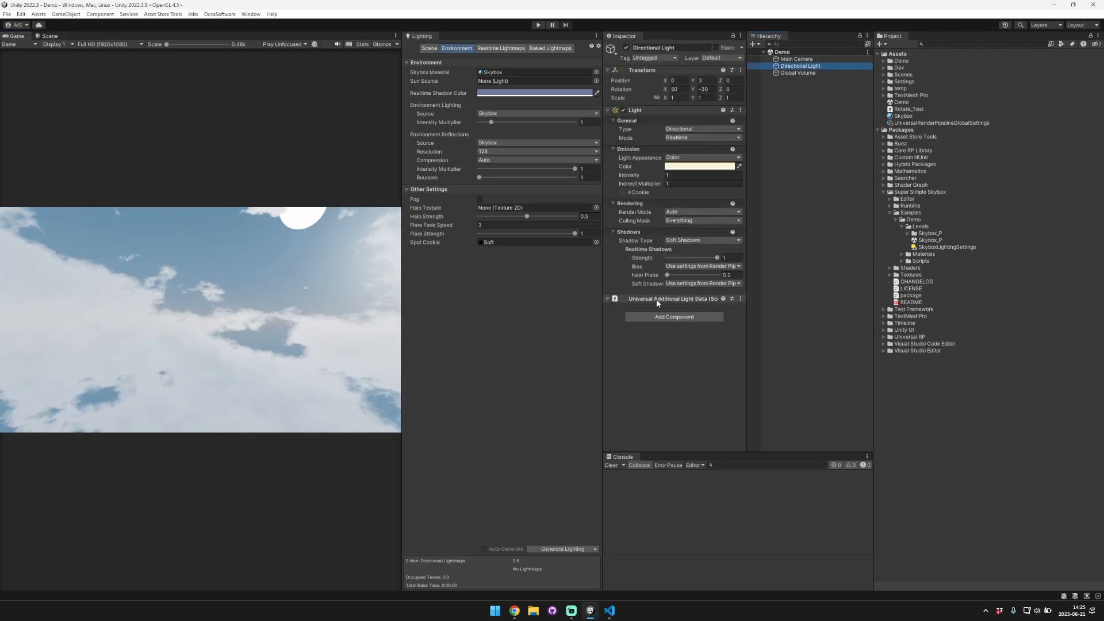
left_click(676, 317)
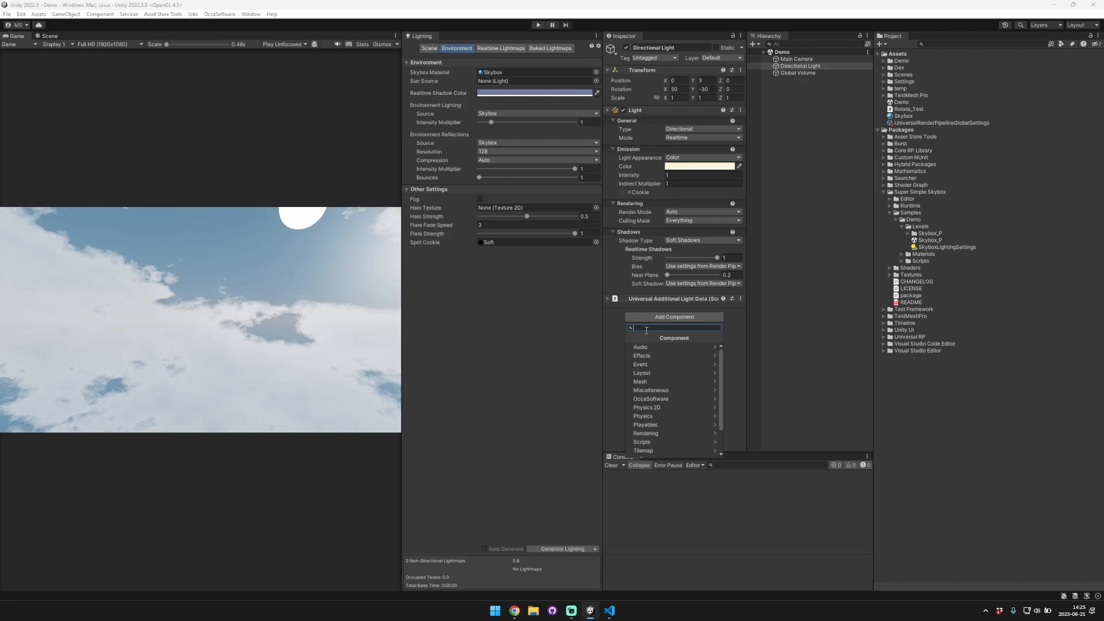
left_click(670, 399)
left_click(680, 347)
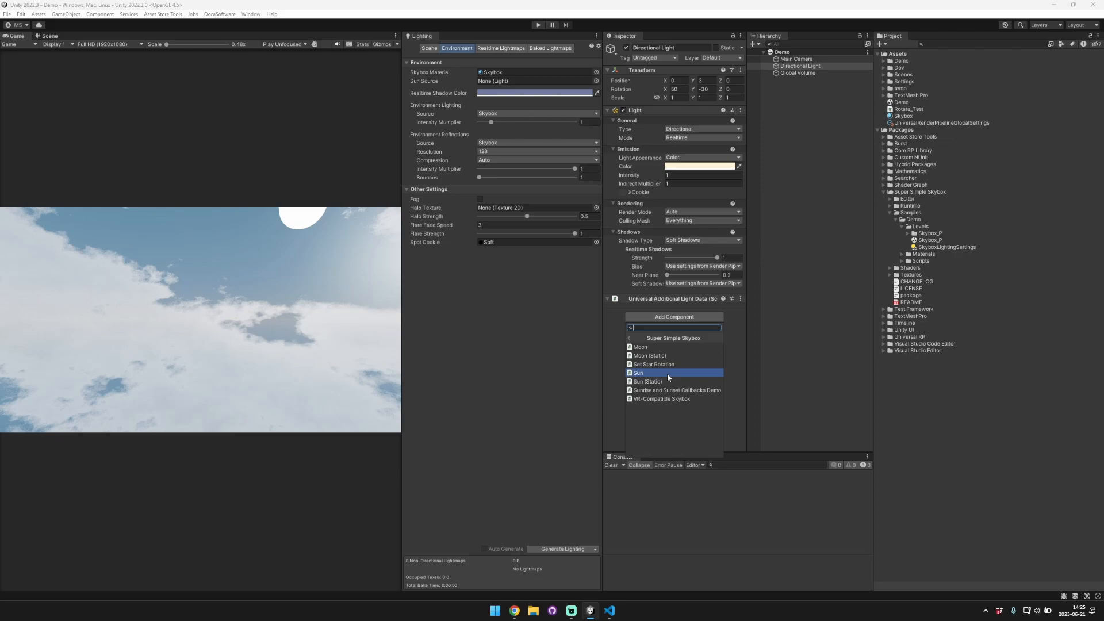
left_click(667, 374)
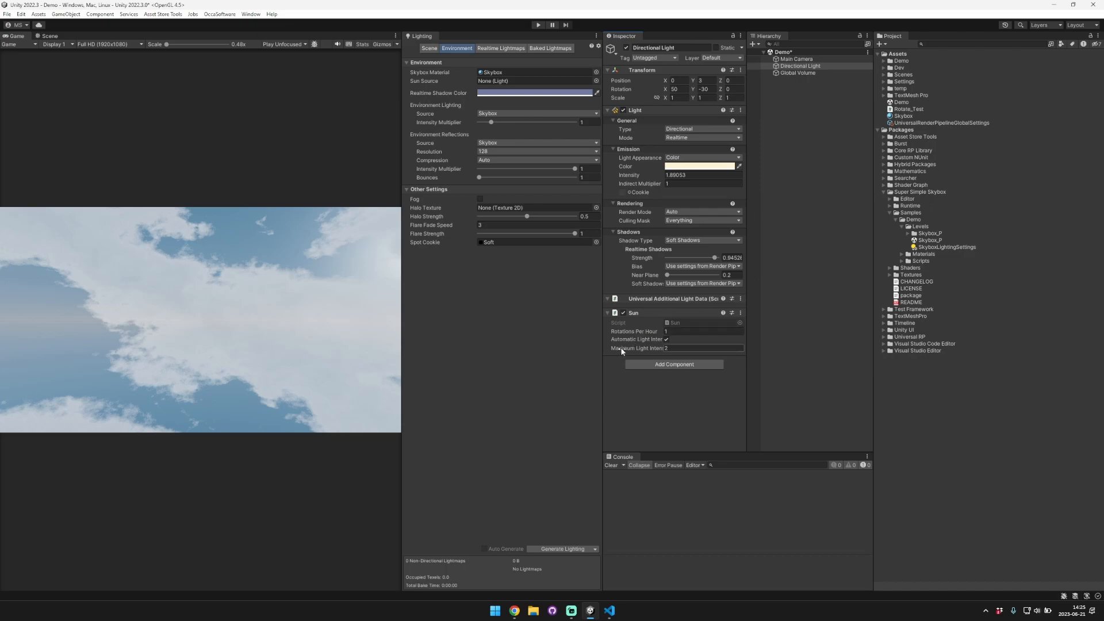
left_click_drag(602, 356, 589, 356)
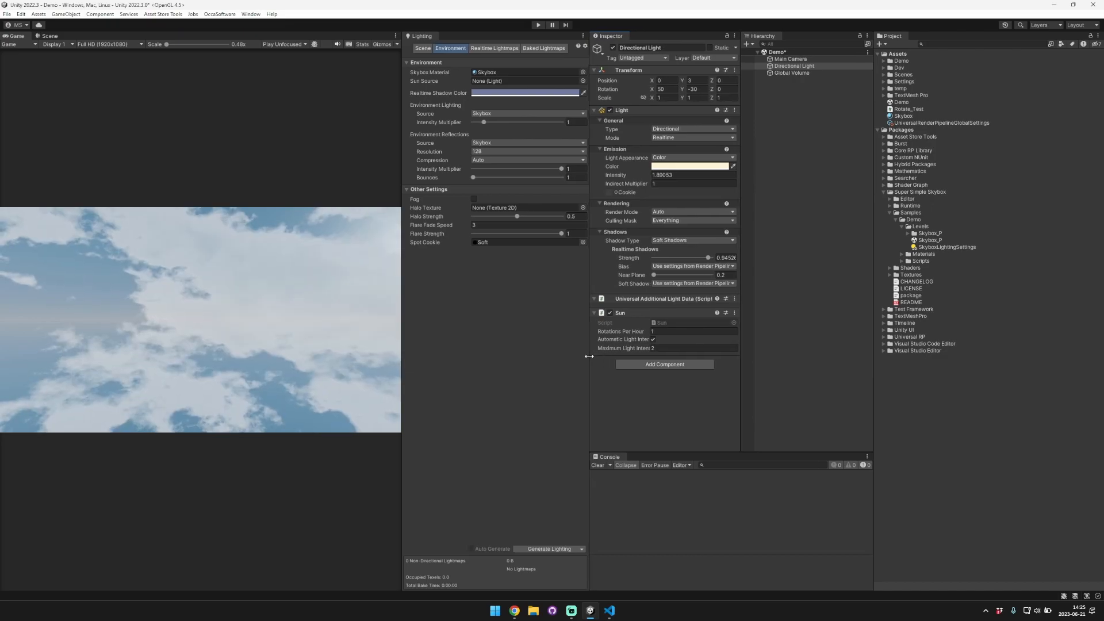
left_click_drag(741, 329, 753, 328)
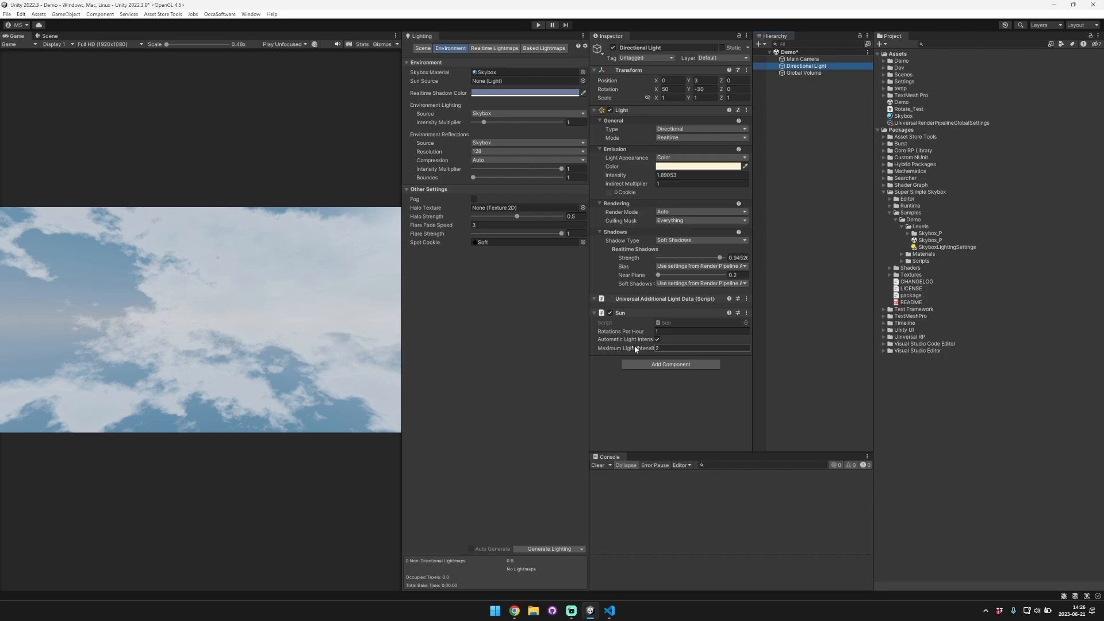
- Frame the Directional Light in the Scene view and rotate it to about 27.4 degrees on X
left_click(50, 36)
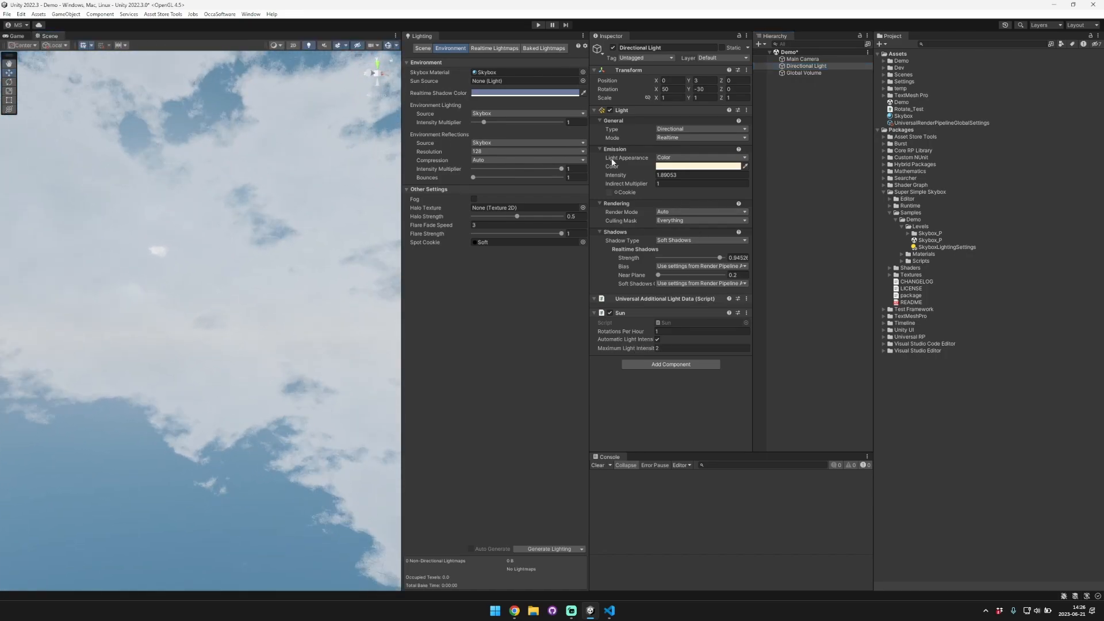
left_click(829, 68)
key("f")
right_click_drag(264, 169, 402, 131)
key("e")
left_click_drag(221, 334, 267, 307)
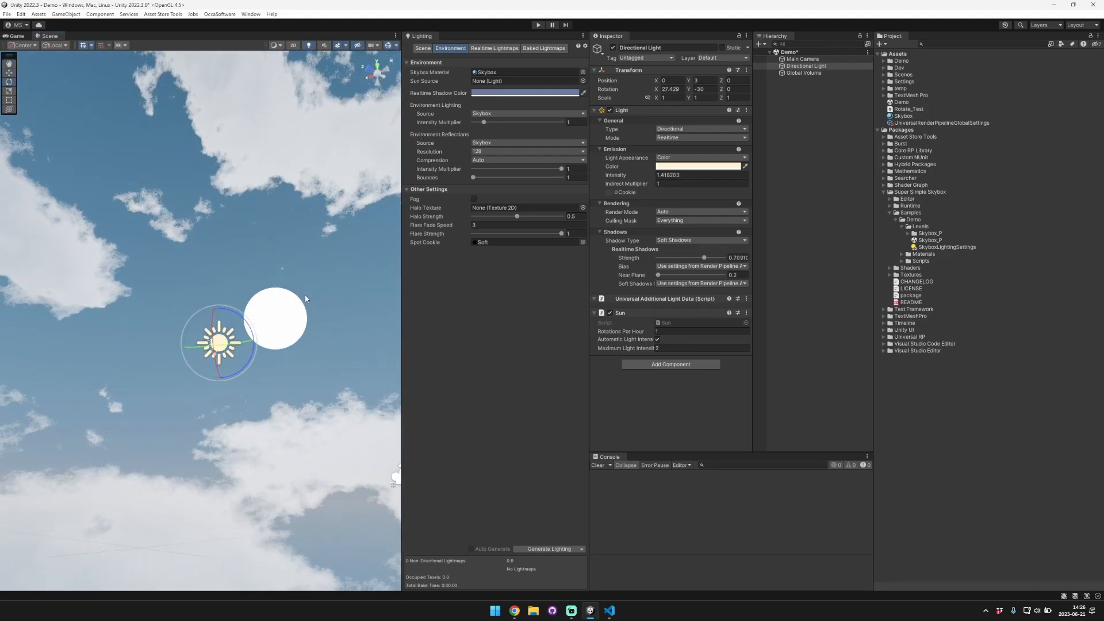
right_click_drag(368, 189, 348, 231)
key("s")
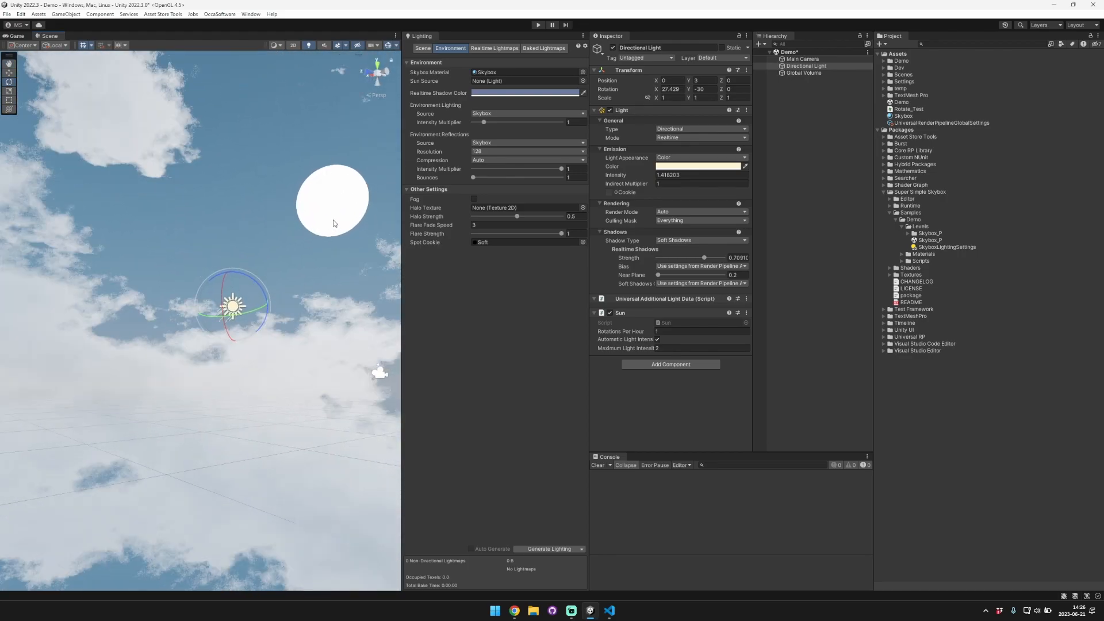
- Add a Bloom override to the Global Volume and set its intensity to 0.28
left_click(805, 73)
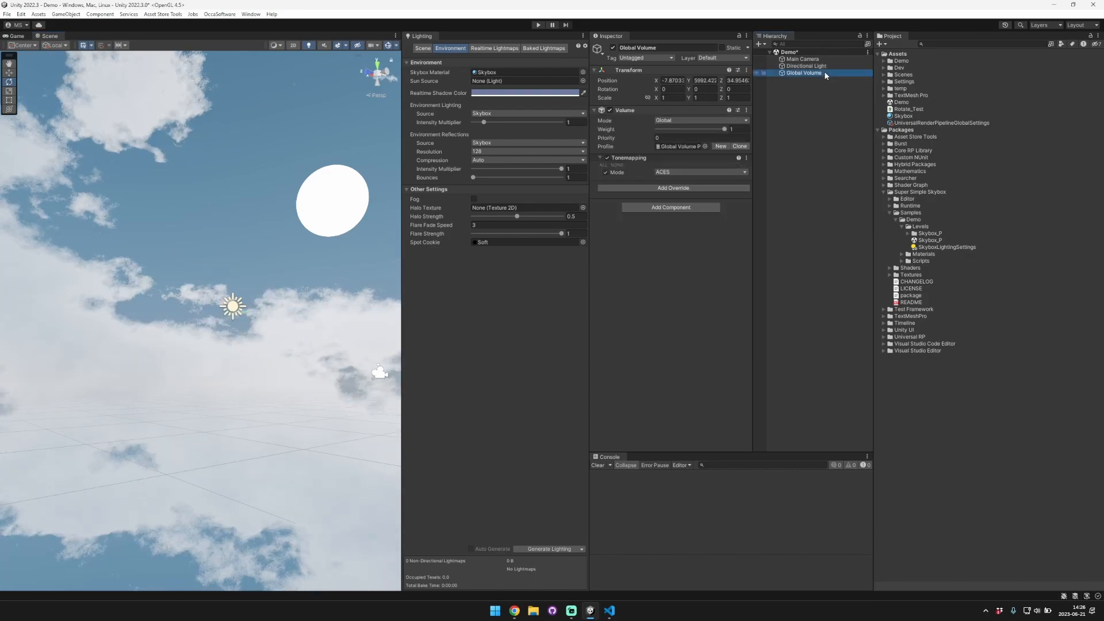
left_click(665, 189)
left_click(664, 222)
left_click(665, 222)
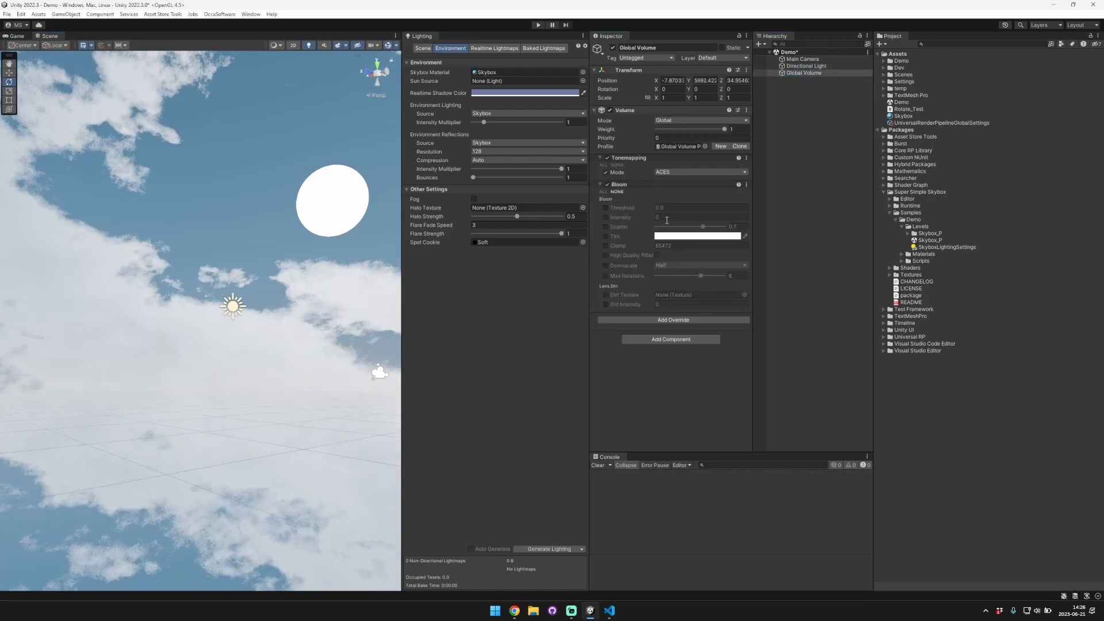
left_click(606, 218)
left_click_drag(623, 216, 629, 216)
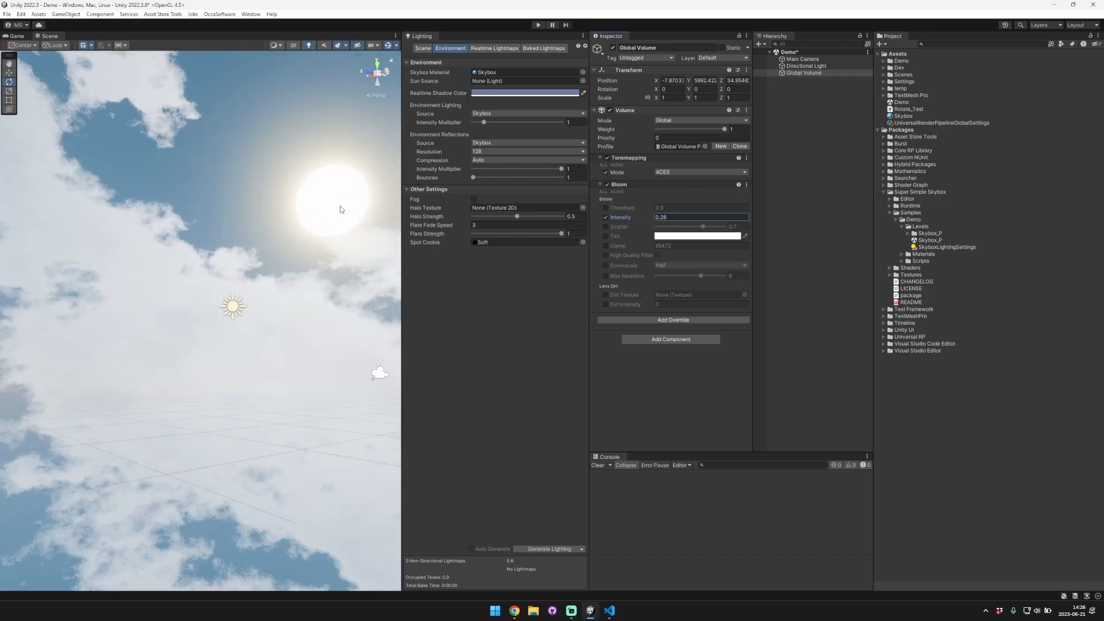
- Check the Skybox material's sun settings and disable the Bloom override on the Global Volume
left_click(808, 60)
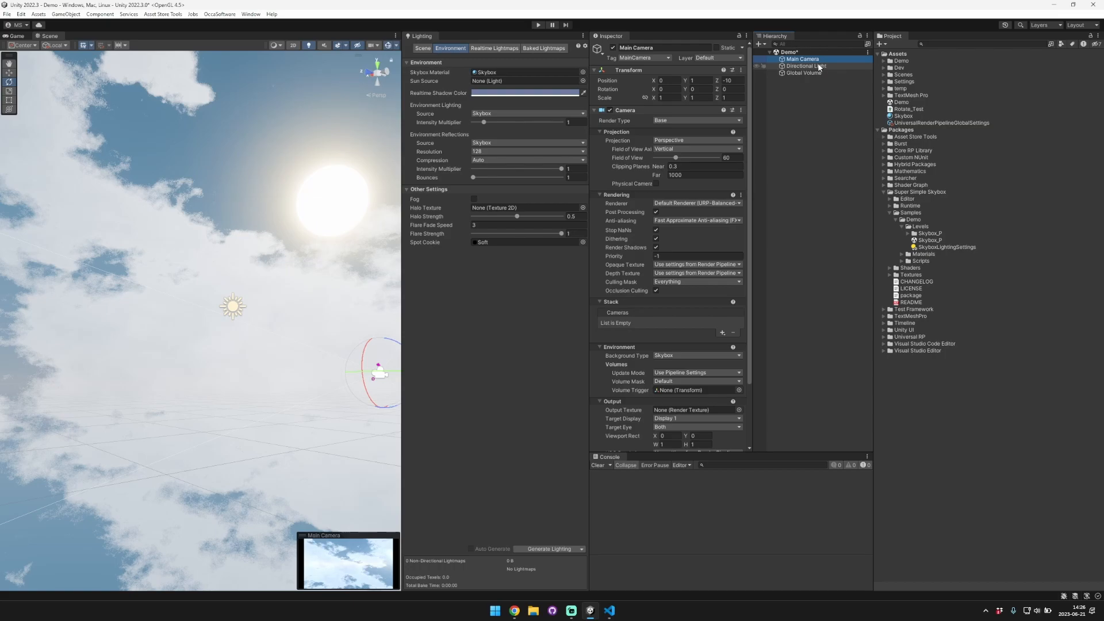
double_click(506, 73)
scroll(644, 169, "down", 3)
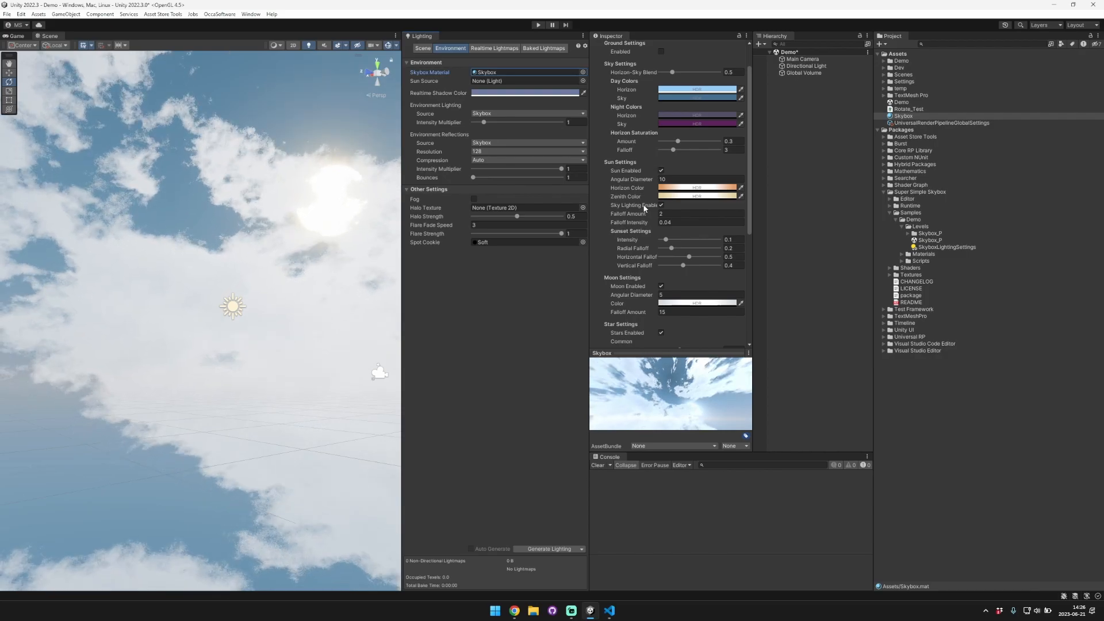
left_click(810, 73)
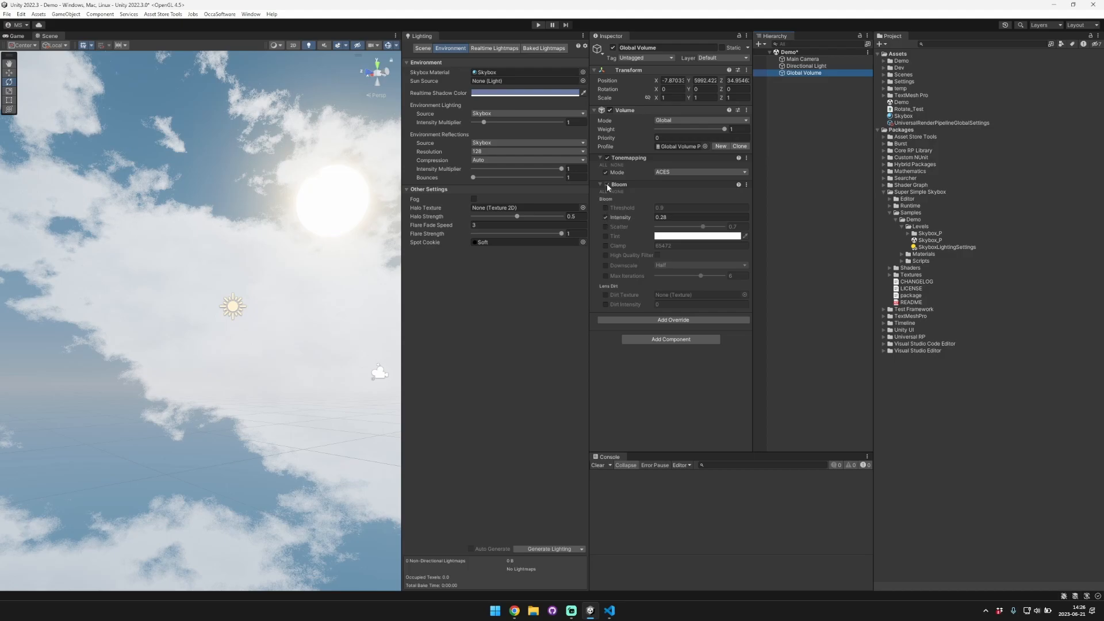
left_click(608, 185)
- Raise the Skybox material's sun Falloff Amount to about 6.65 and Falloff Intensity to about 2.48
left_click(918, 117)
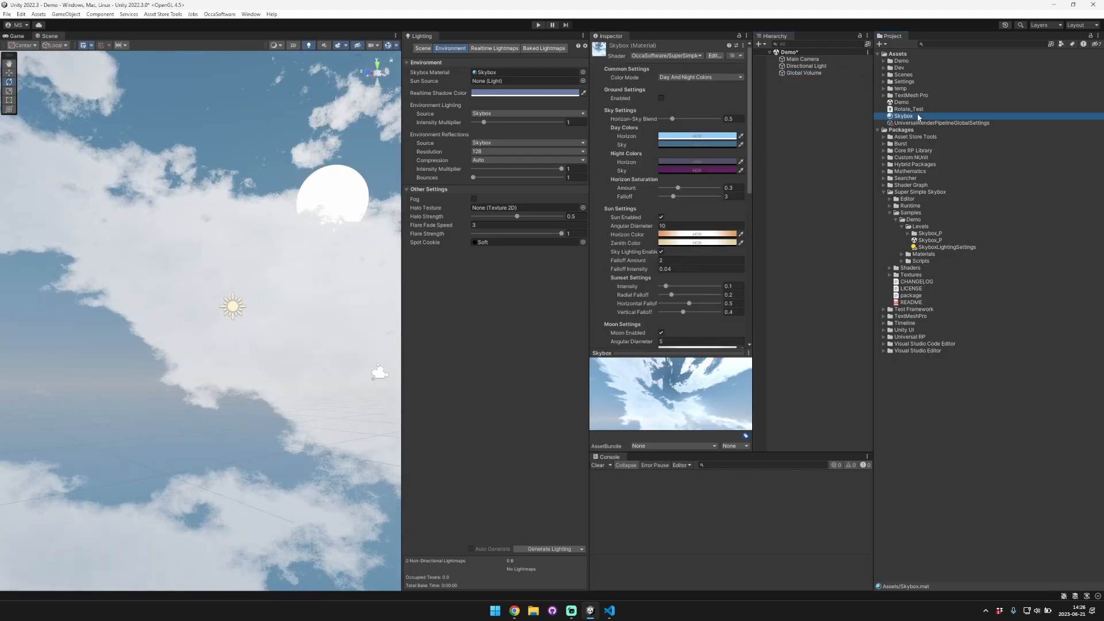
left_click_drag(631, 270, 704, 268)
right_click_drag(357, 227, 124, 116)
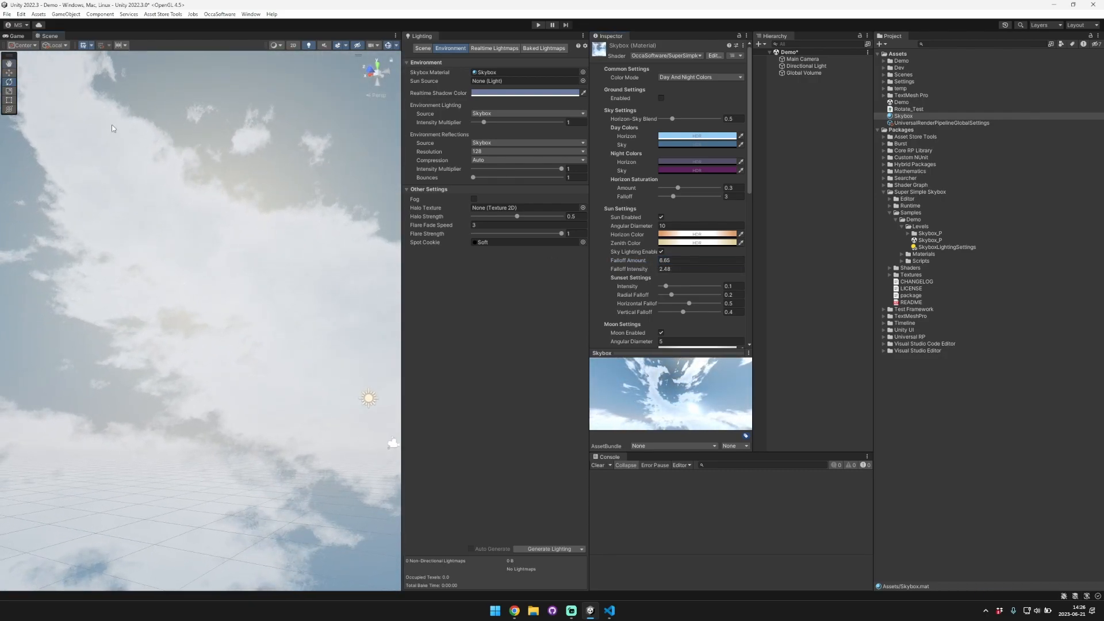
- Desaturate the Skybox material's sun Horizon Color and set its Zenith Color to white
left_click(696, 234)
left_click_drag(750, 293, 762, 285)
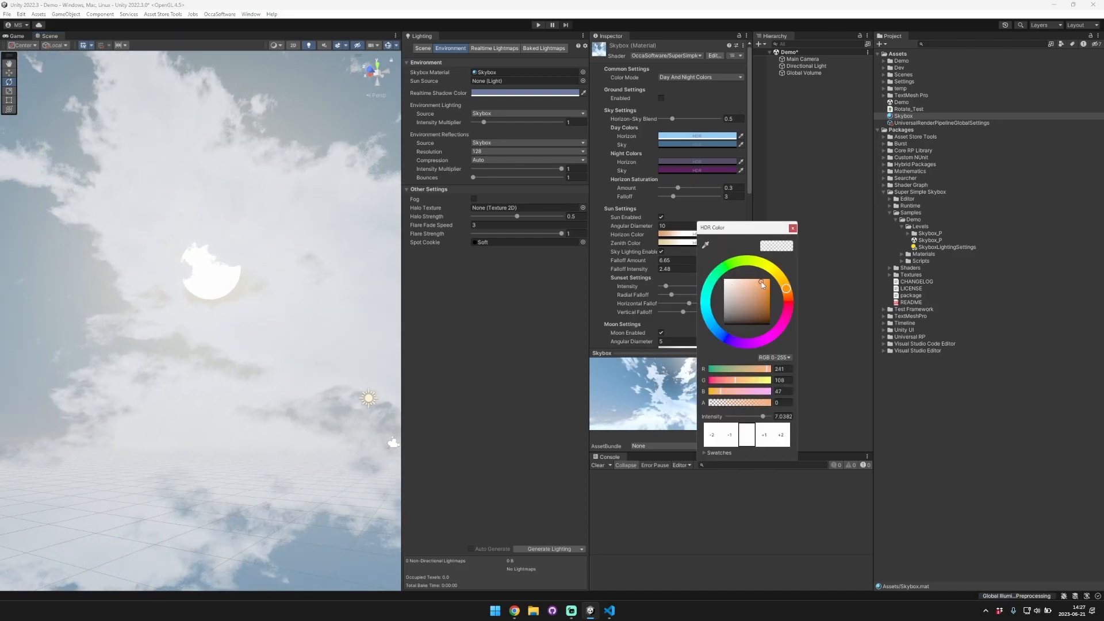
left_click(793, 229)
left_click(677, 234)
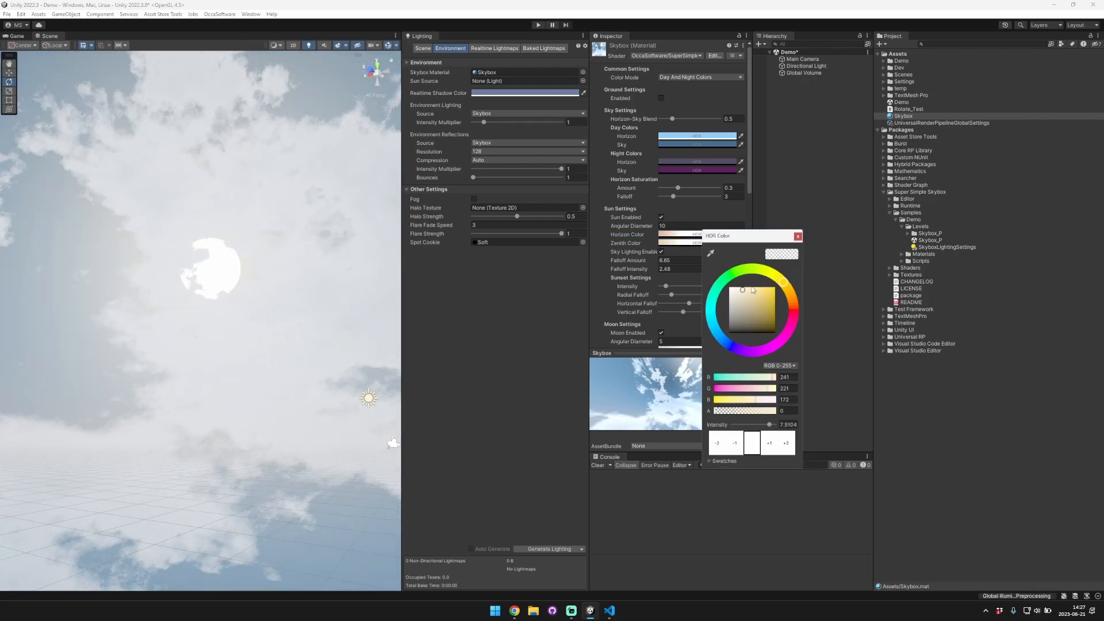
left_click_drag(742, 305, 725, 277)
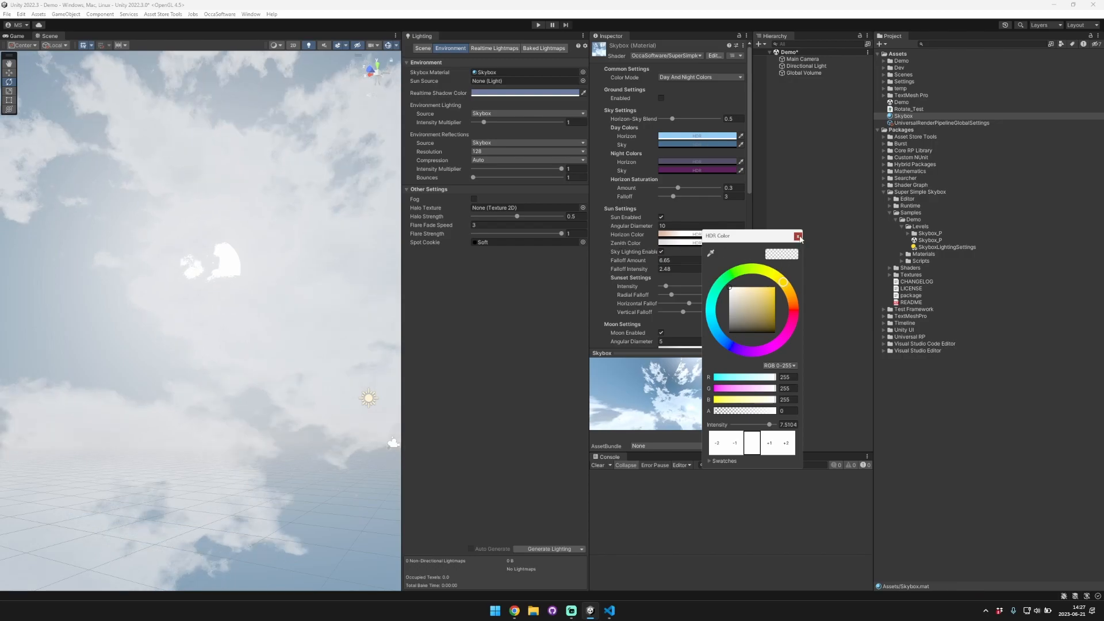
left_click(798, 237)
- Refine the Skybox material's sun Zenith and Horizon Colors to pale, near-white tints
left_click(677, 243)
left_click(743, 291)
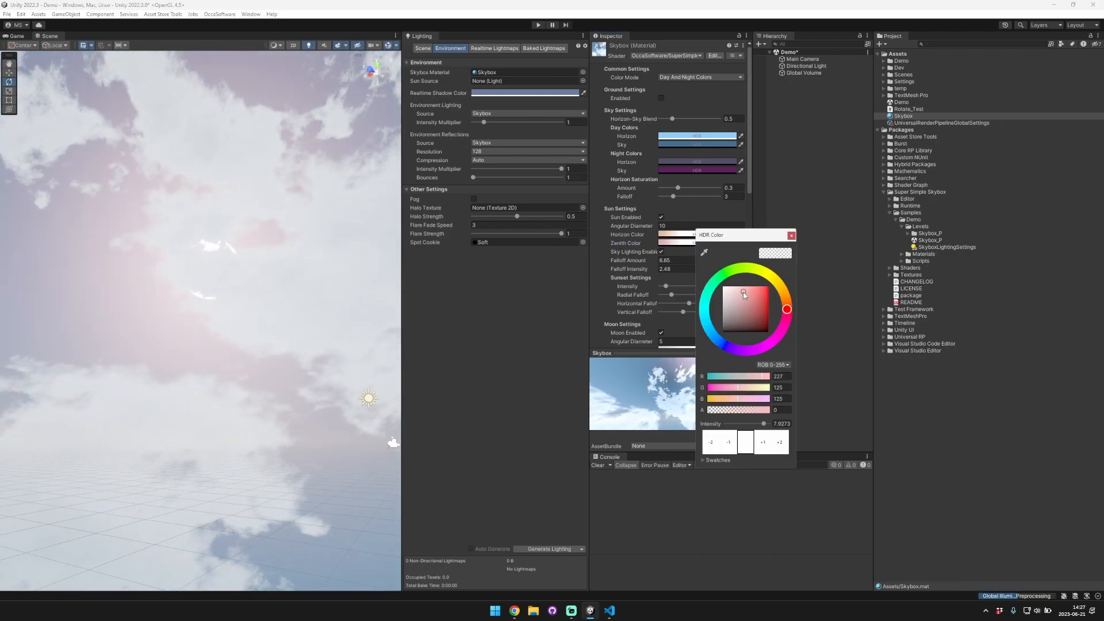
left_click_drag(786, 296, 729, 287)
right_click_drag(368, 237, 371, 197)
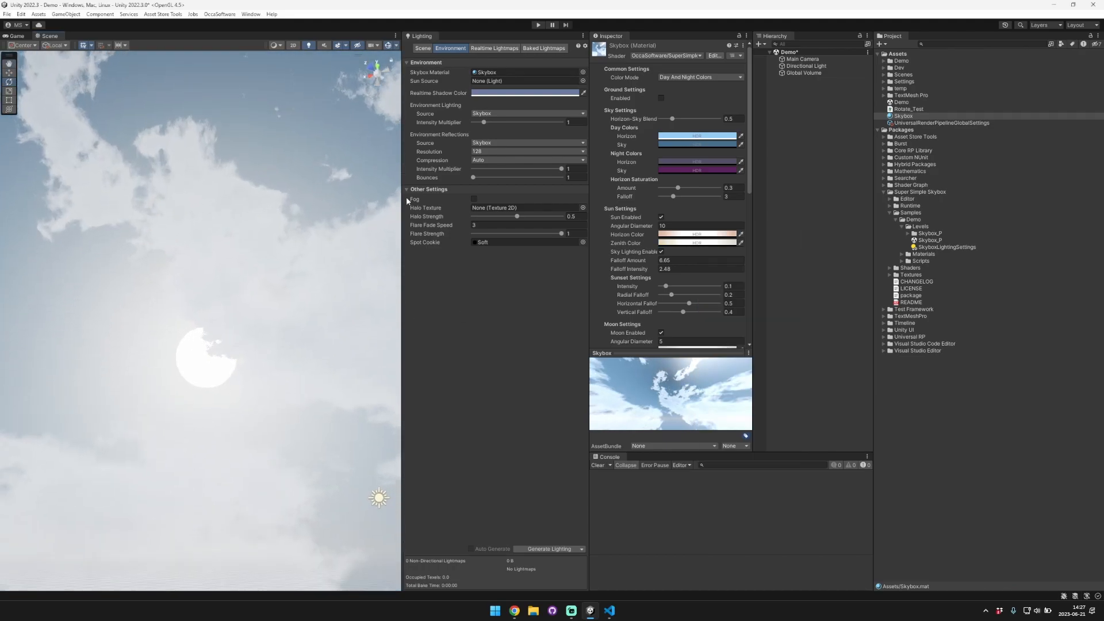
left_click(697, 242)
- Rotate the Directional Light to 1.2 degrees on X and -32.24 degrees on Y
right_click_drag(310, 253, 269, 228)
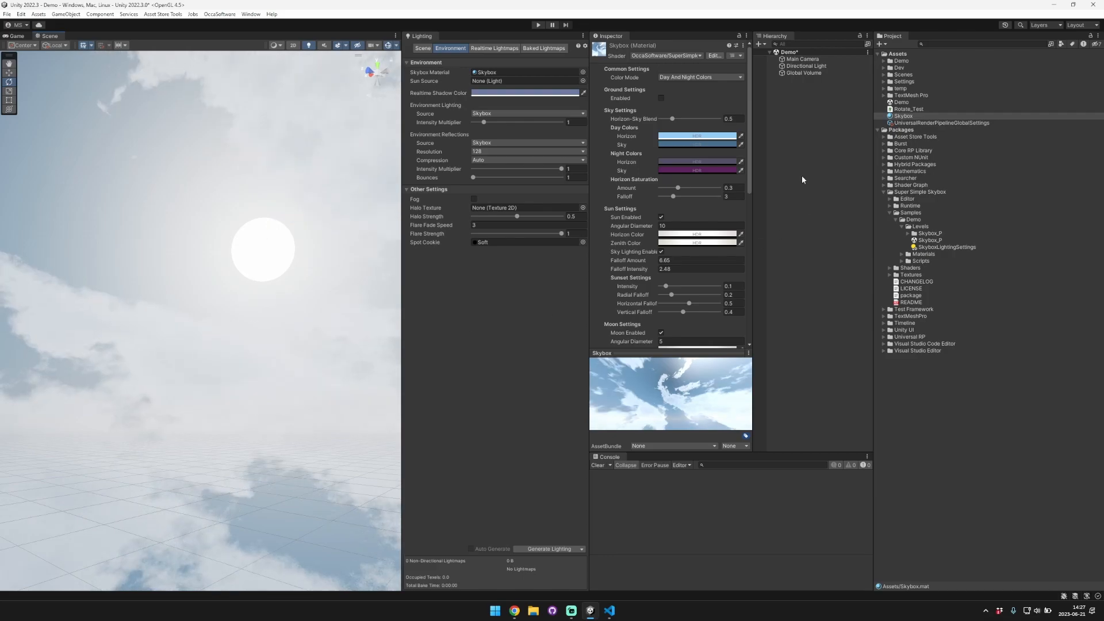
left_click(806, 66)
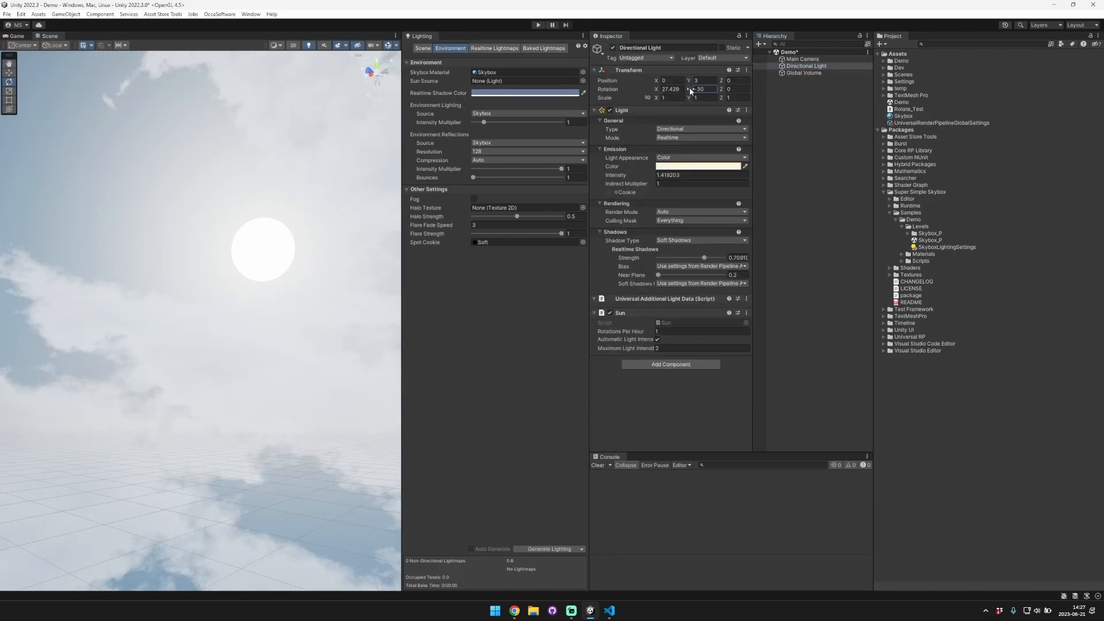
left_click_drag(656, 90, 590, 101)
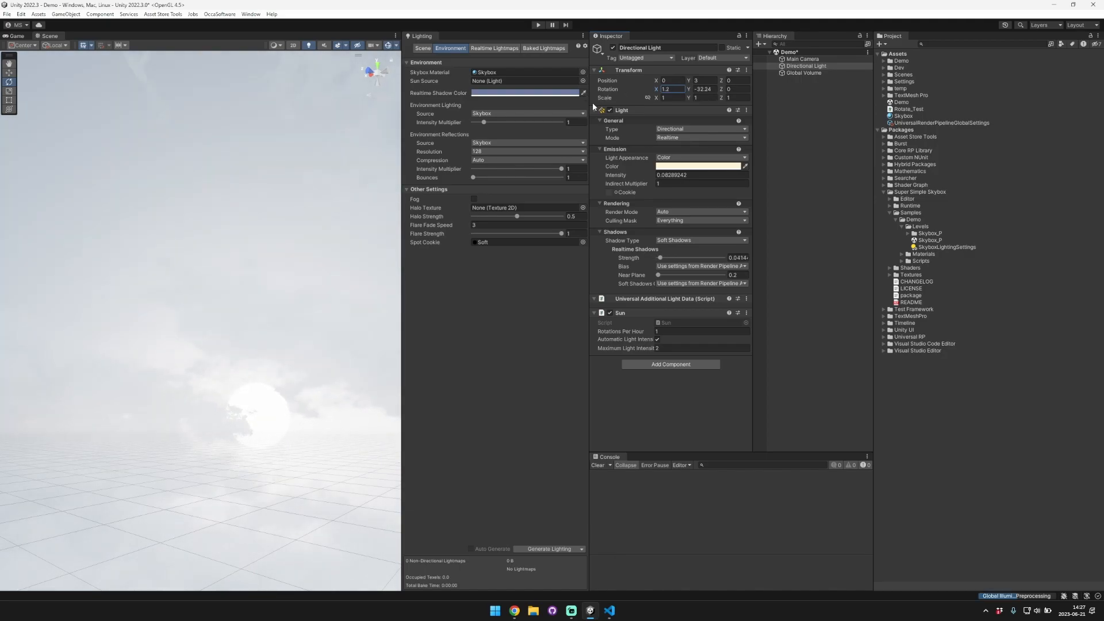
- Enable the ground in the Skybox material's Ground Settings
left_click(904, 115)
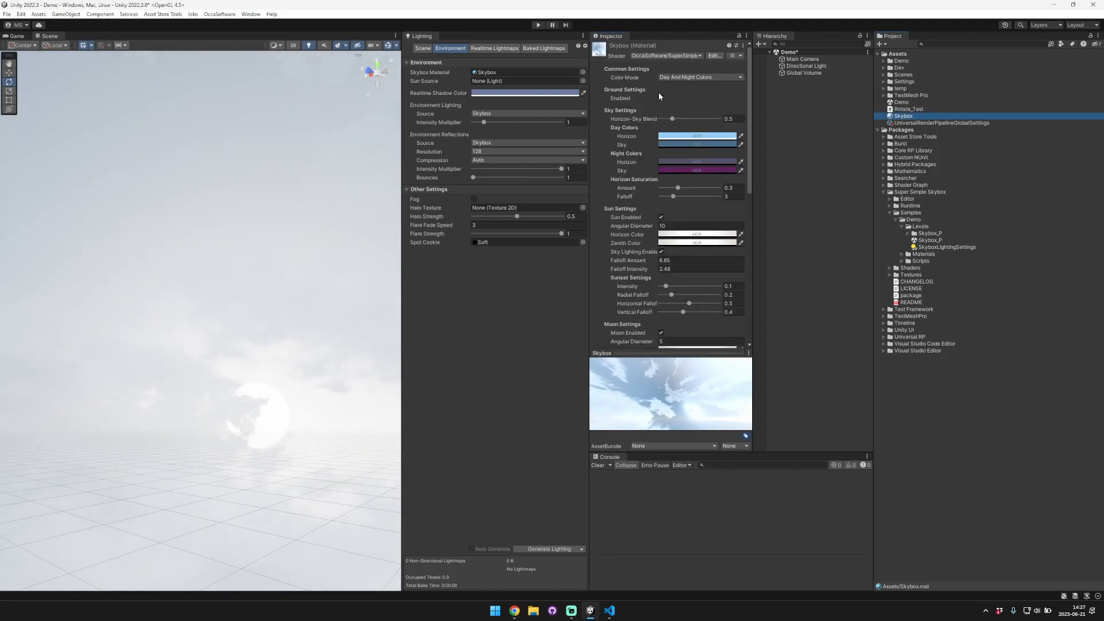
left_click(661, 98)
right_click_drag(369, 209, 320, 239)
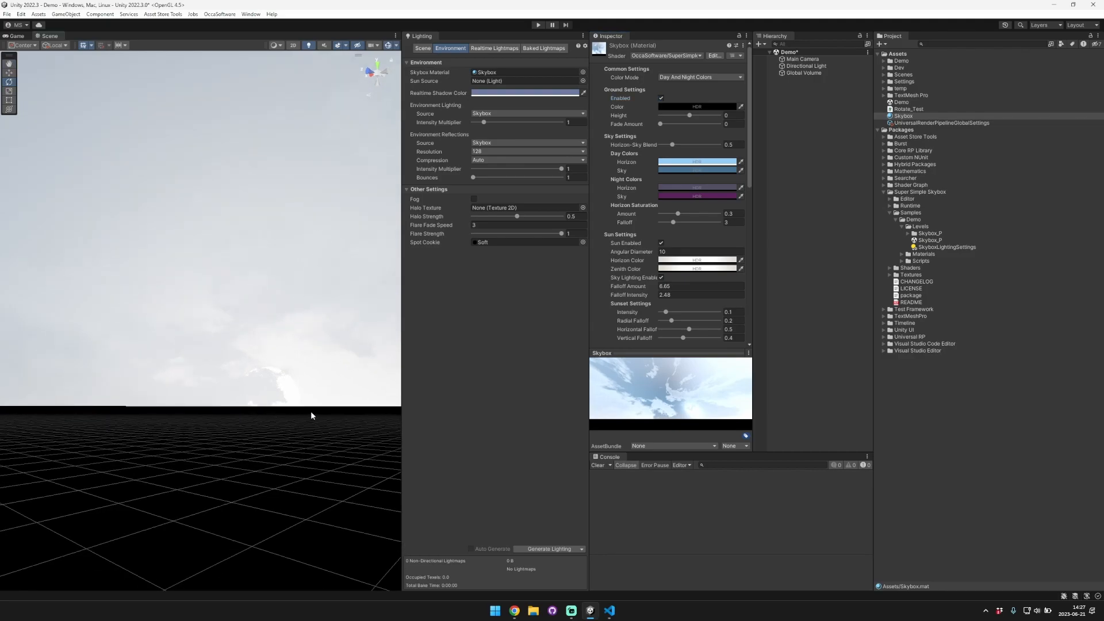
- Set the Skybox material's sun Angular Diameter to 2.6
left_click(804, 74)
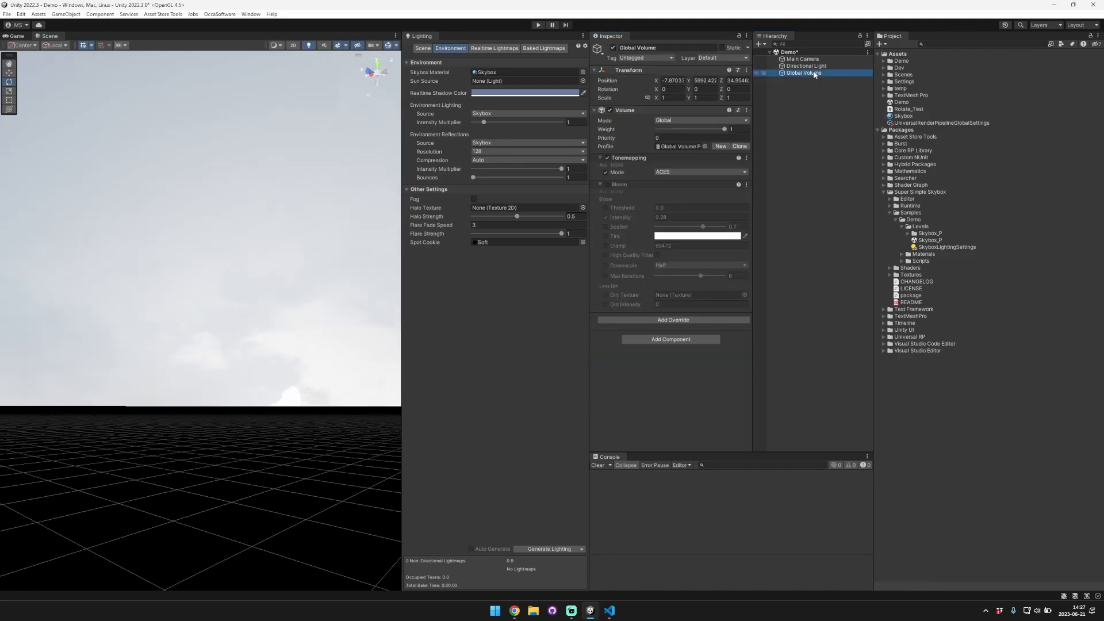
left_click(903, 116)
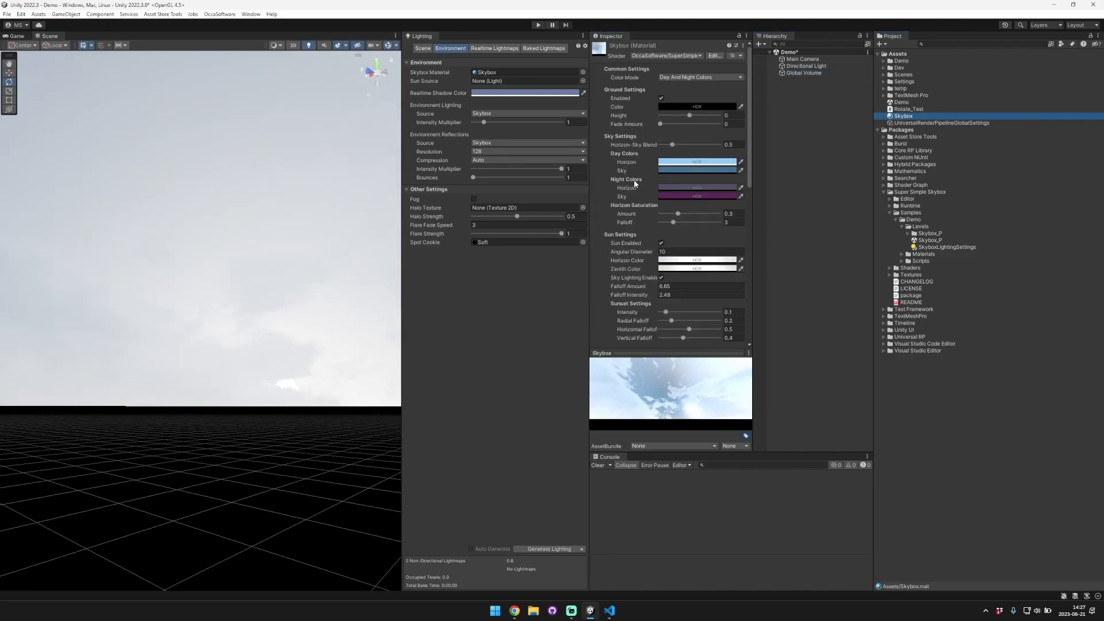
left_click(642, 205)
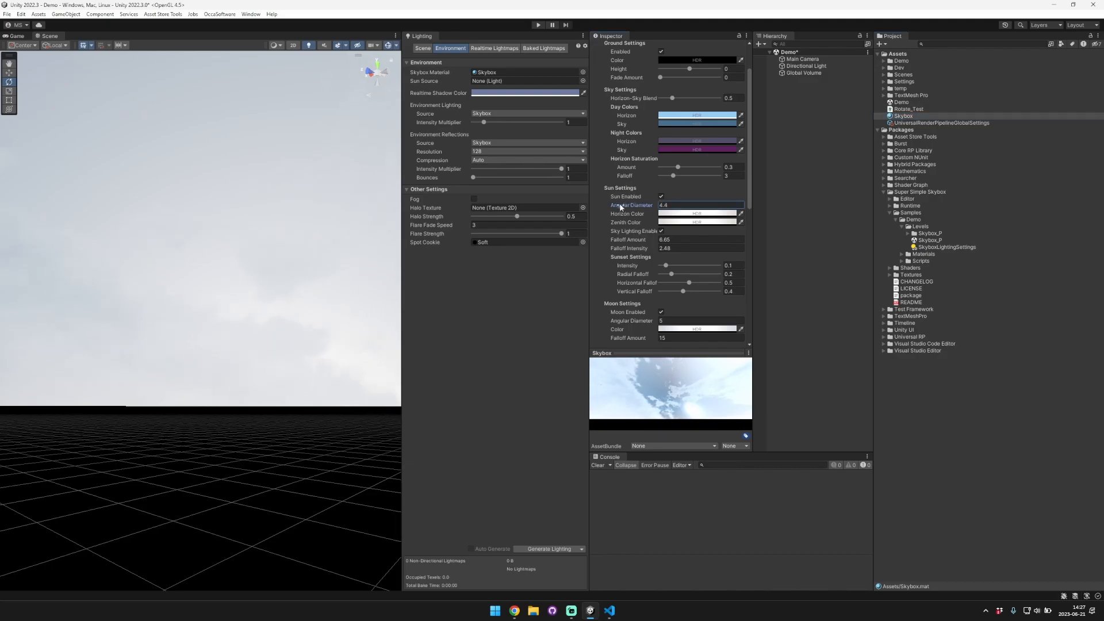
- Lower the HDR intensity of the sun's Horizon and Zenith Colors to about 4.1
left_click(697, 222)
left_click_drag(757, 395, 750, 396)
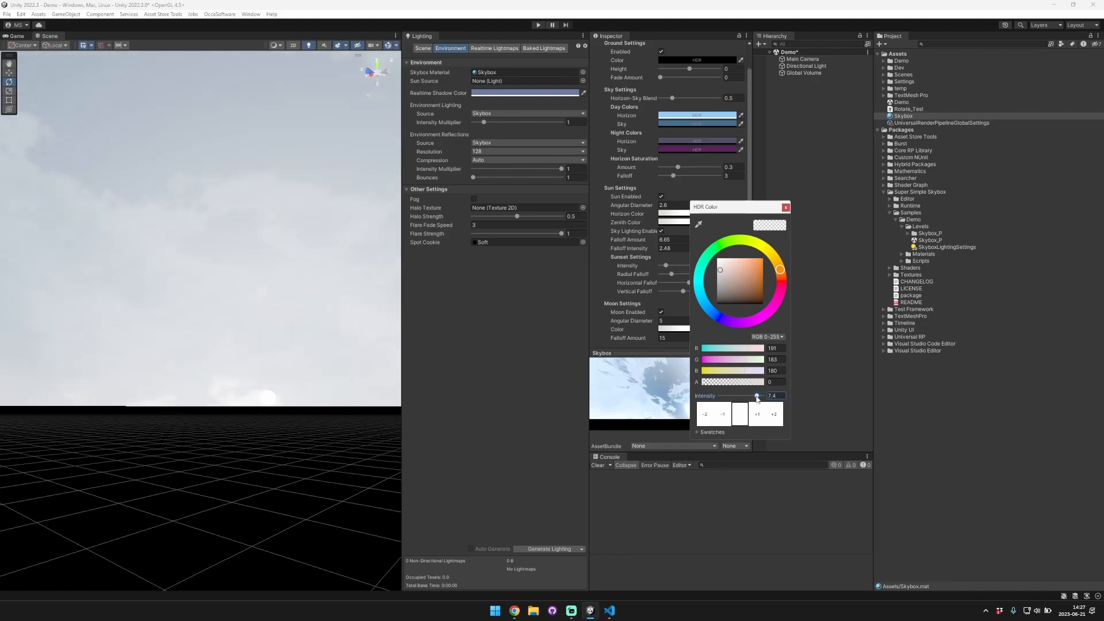
left_click(674, 214)
left_click(776, 215)
- Tint the sun's Horizon Color orange with RGB 198, 127, 83 and set its intensity to 7.6
left_click(688, 221)
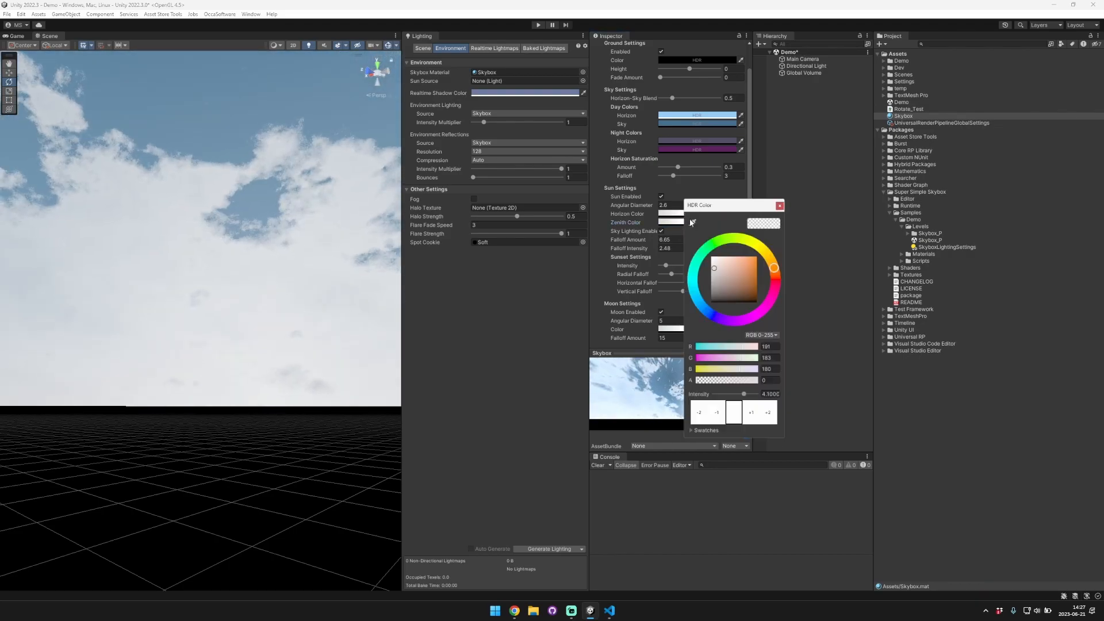
mouse_move(742, 270)
left_mouse_down()
mouse_move(773, 277)
mouse_move(738, 266)
mouse_move(773, 263)
left_mouse_up()
left_click_drag(743, 395, 751, 396)
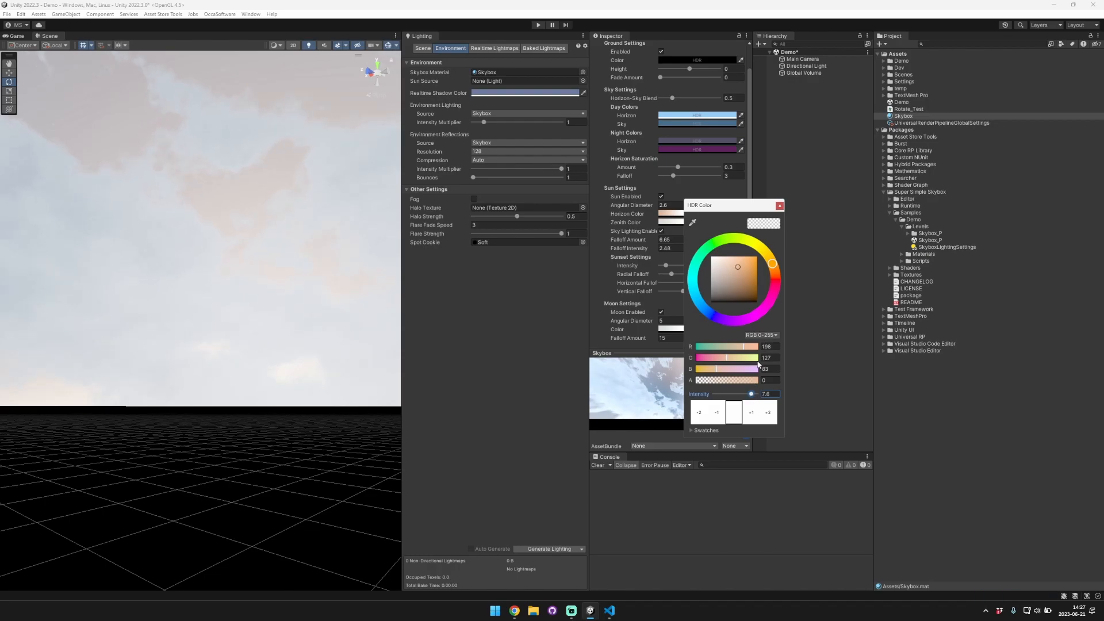
left_click(779, 205)
- Set the sun's Falloff Amount to 20.85, Falloff Intensity to 1.02 and the sunset Horizontal Falloff to 0.826
left_click_drag(644, 248, 563, 247)
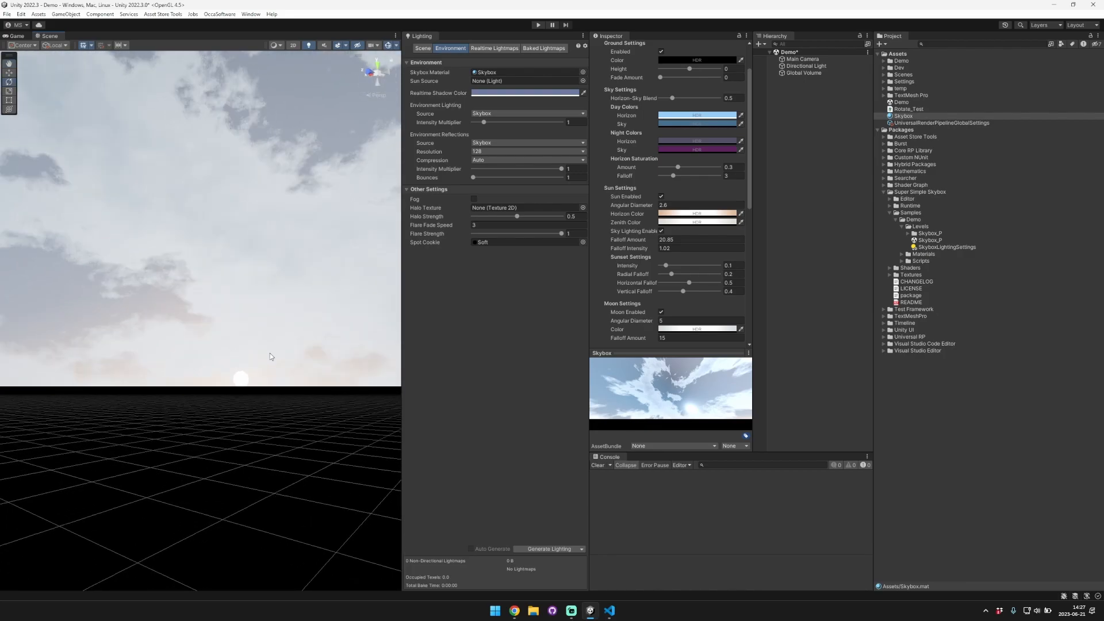
left_click(666, 266)
left_click_drag(667, 267, 722, 284)
right_click_drag(155, 252, 326, 261)
left_click_drag(670, 281, 709, 283)
- Disable the clouds in the Skybox material's Cloud Settings
scroll(611, 282, "down", 3)
scroll(611, 281, "down", 8)
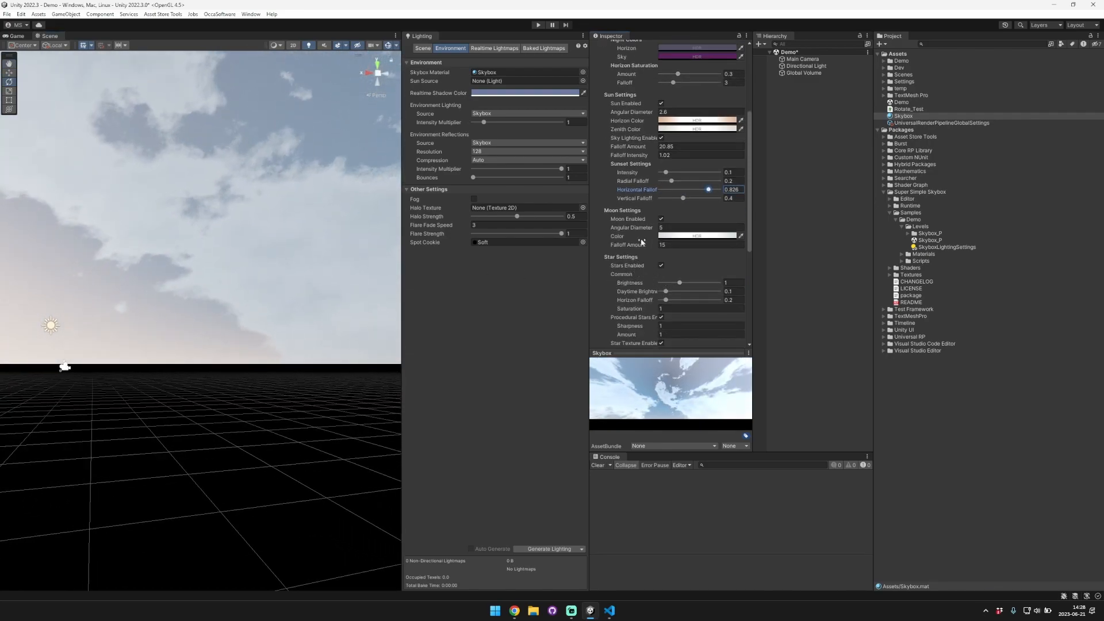
left_click(660, 236)
mouse_move(267, 196)
right_mouse_down()
mouse_move(86, 187)
mouse_move(271, 198)
right_mouse_up()
scroll(702, 200, "up", 3)
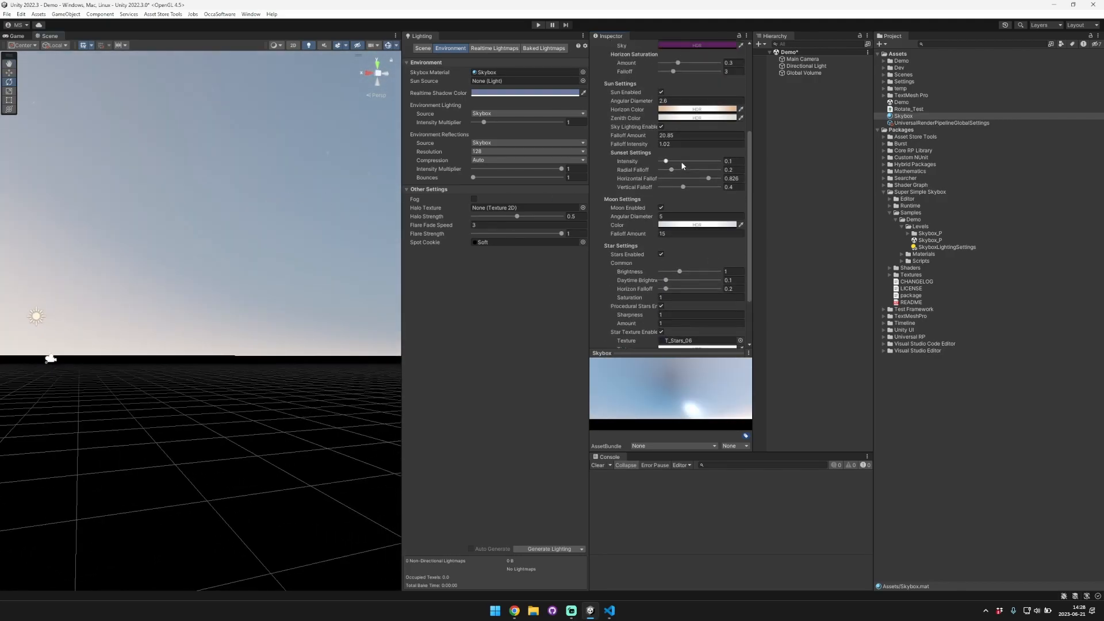
- Try other sunset Horizontal and Vertical Falloff values on the Skybox material and undo those changes
left_click_drag(708, 178, 684, 189)
right_click_drag(237, 155, 115, 148)
mouse_move(684, 188)
left_mouse_down()
mouse_move(733, 186)
mouse_move(683, 187)
left_mouse_up()
key("ctrl+z")
key("ctrl+z")
key("ctrl+z")
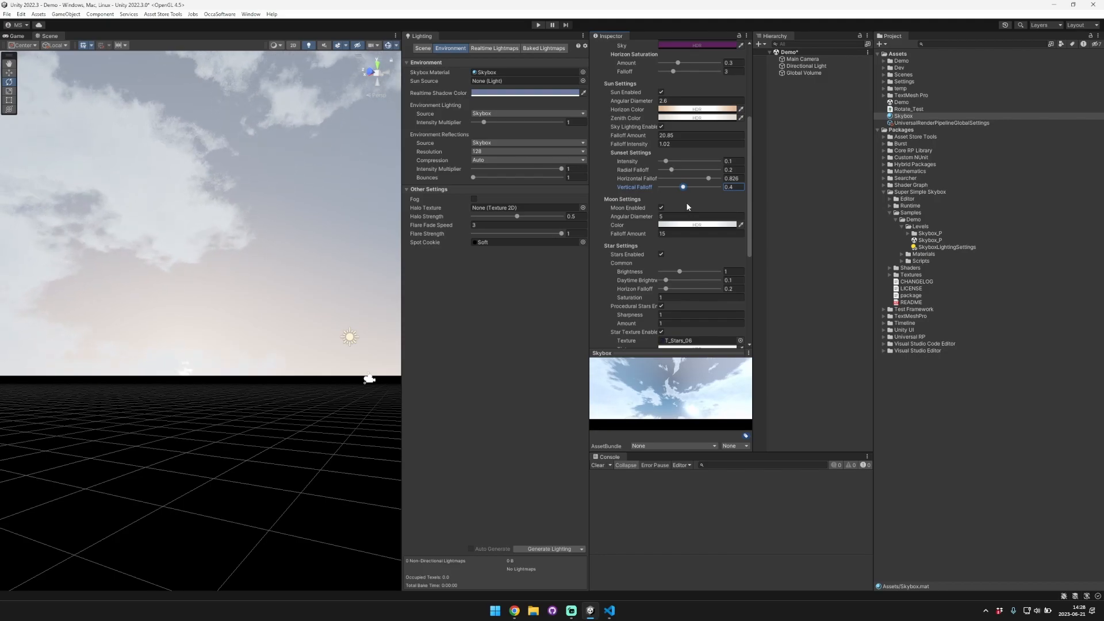
key("ctrl+y")
- Set the sun's Falloff Intensity to 1.28 and keep its Falloff Amount at 20.85
scroll(665, 163, "up", 2)
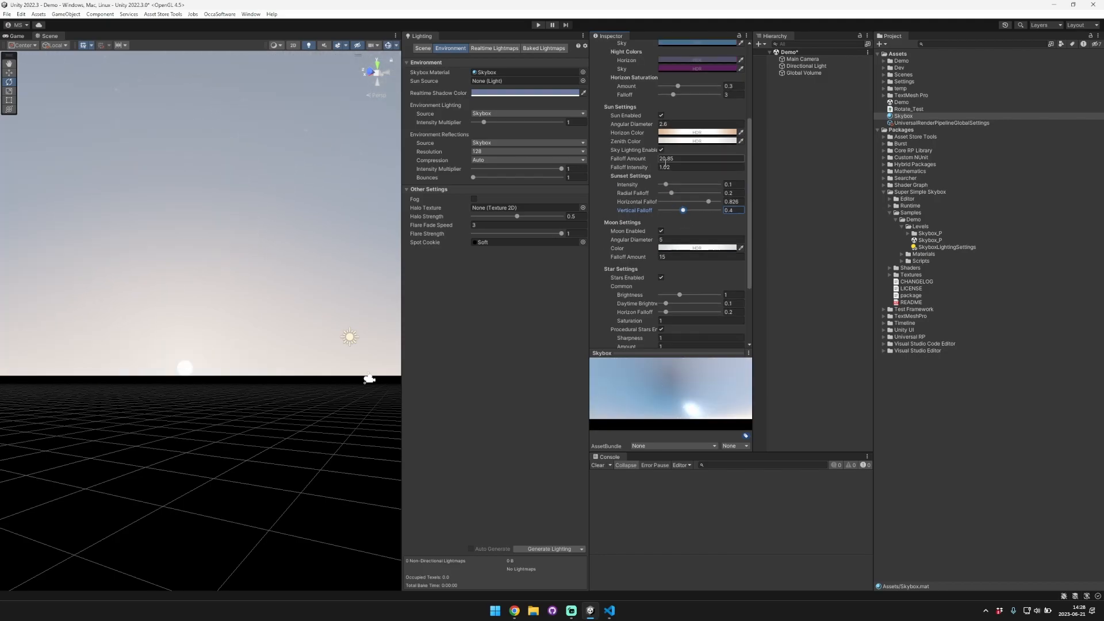
left_click_drag(633, 170, 631, 161)
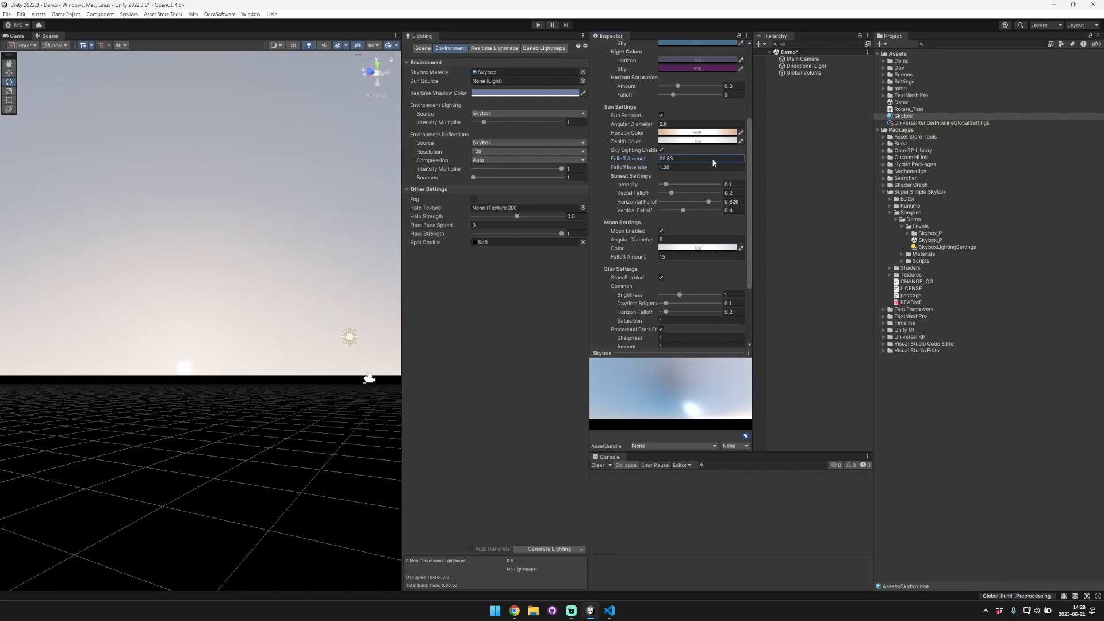
left_click_drag(282, 169, 247, 170)
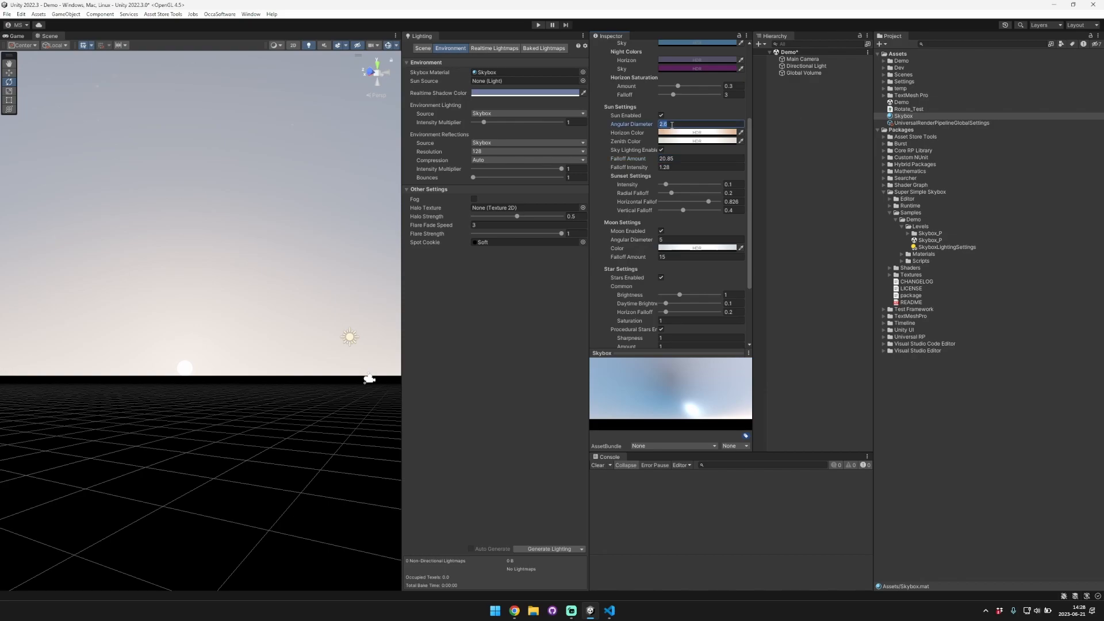
- Re-enable the Bloom override on the Global Volume and view the sun at the horizon
left_click(805, 73)
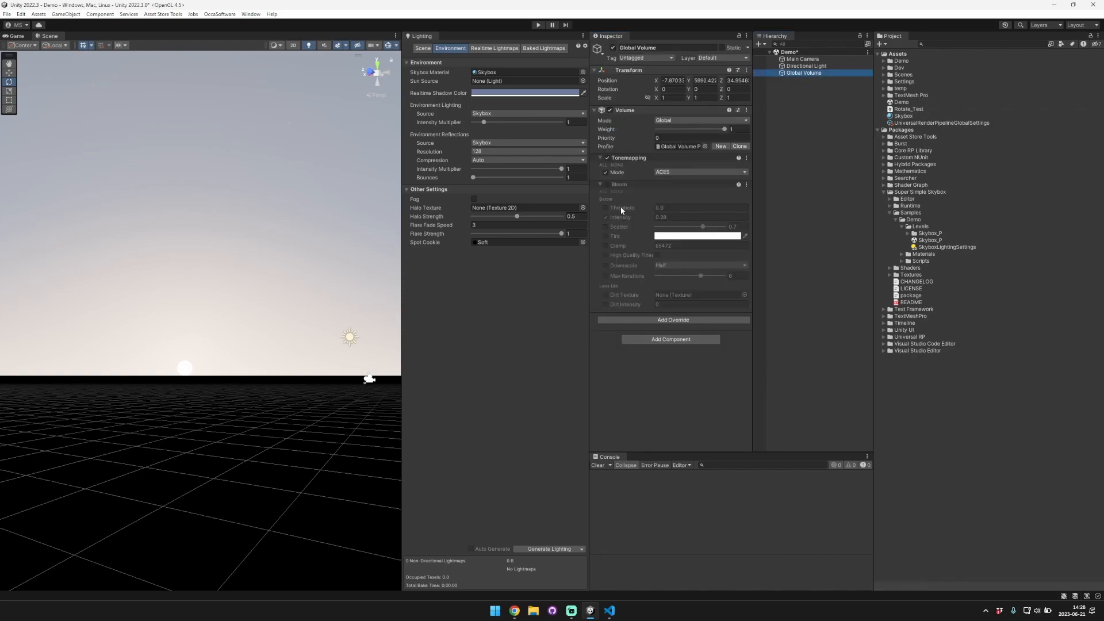
left_click(608, 184)
mouse_move(322, 197)
right_mouse_down()
mouse_move(288, 207)
mouse_move(305, 243)
mouse_move(336, 244)
mouse_move(310, 215)
right_mouse_up()
right_click_drag(220, 301, 317, 273)
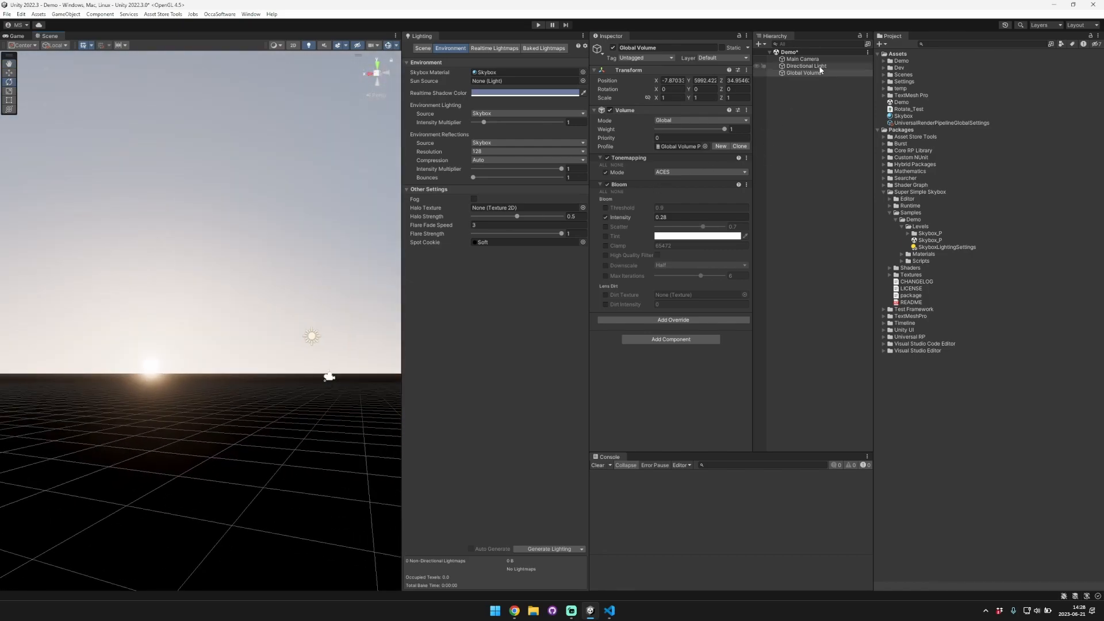
- Rotate the Directional Light in the Scene view to reposition the sun in the sky
left_click(922, 117)
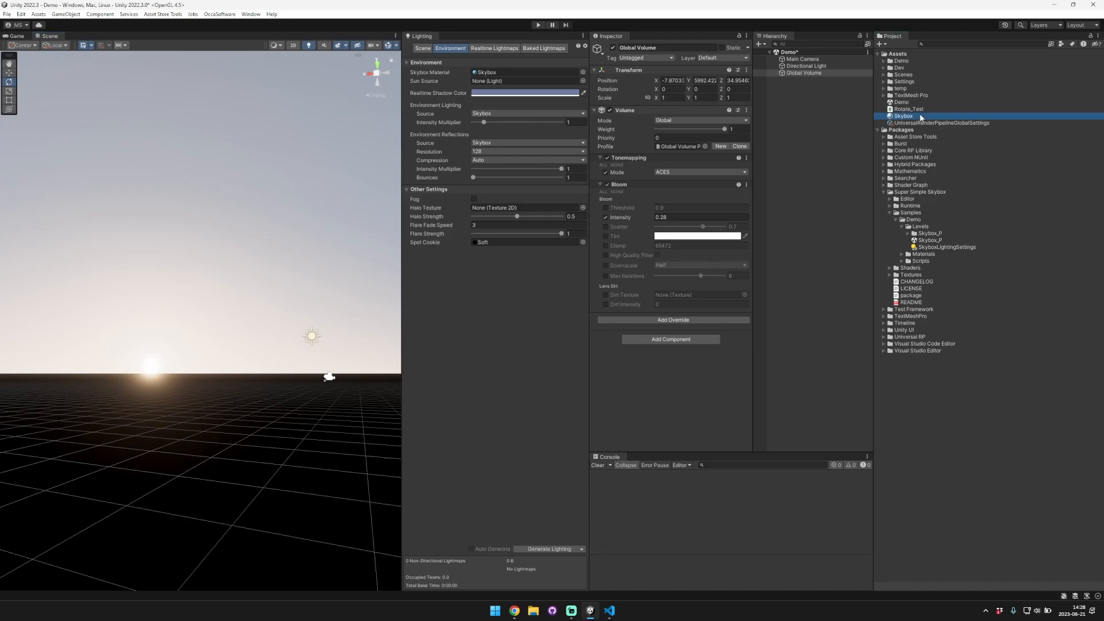
scroll(654, 247, "down", 1)
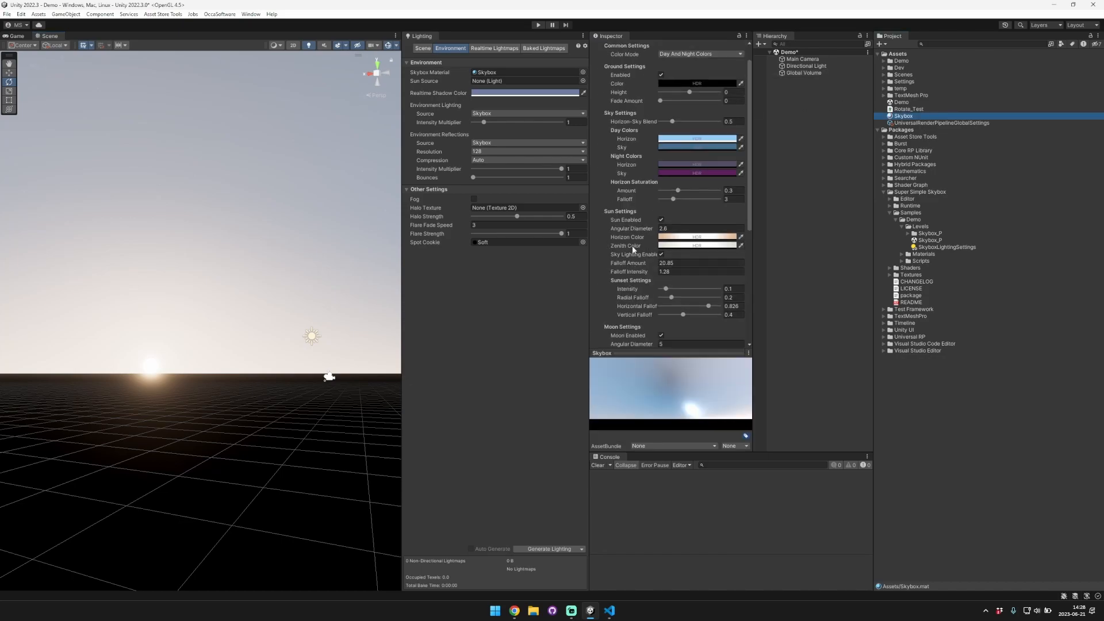
left_click(807, 67)
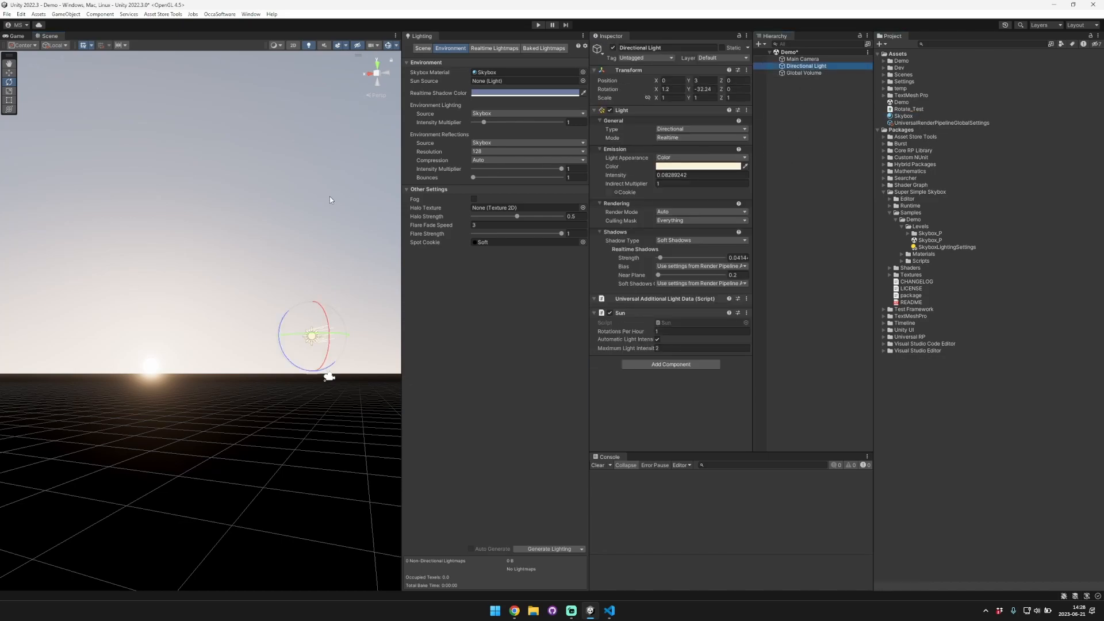
right_click_drag(338, 213, 313, 236)
left_click_drag(300, 328, 292, 347)
right_click_drag(292, 345, 324, 225)
right_click_drag(289, 258, 276, 334)
mouse_move(243, 522)
left_mouse_down()
mouse_move(249, 510)
mouse_move(236, 517)
left_mouse_up()
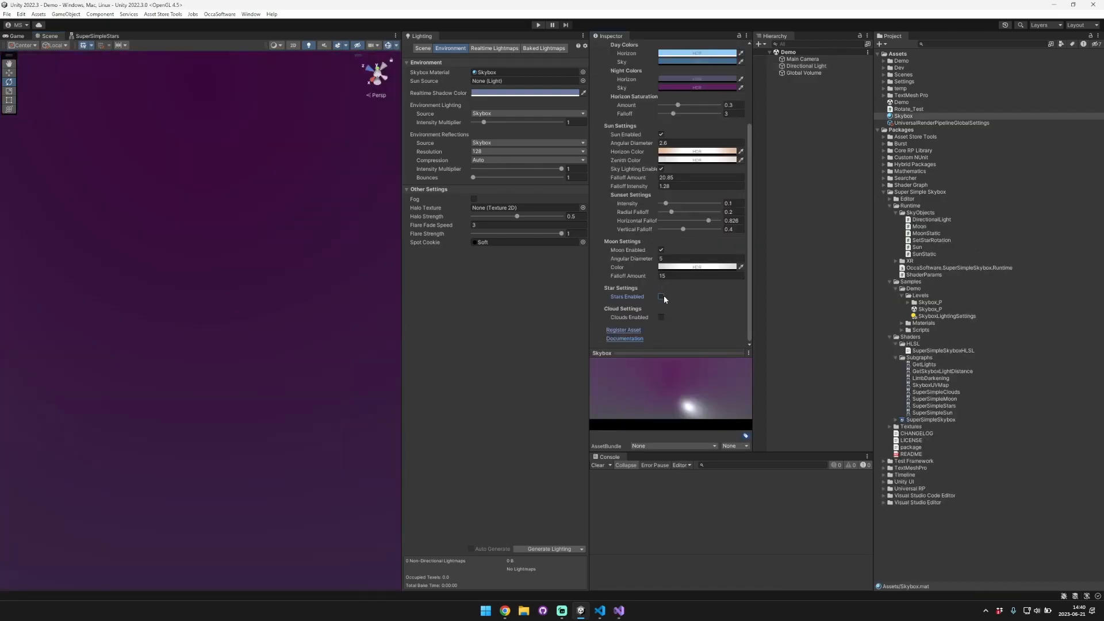
- Enable the stars on the Skybox material and widen the Inspector so the setting names are readable
right_click_drag(247, 213, 29, 368)
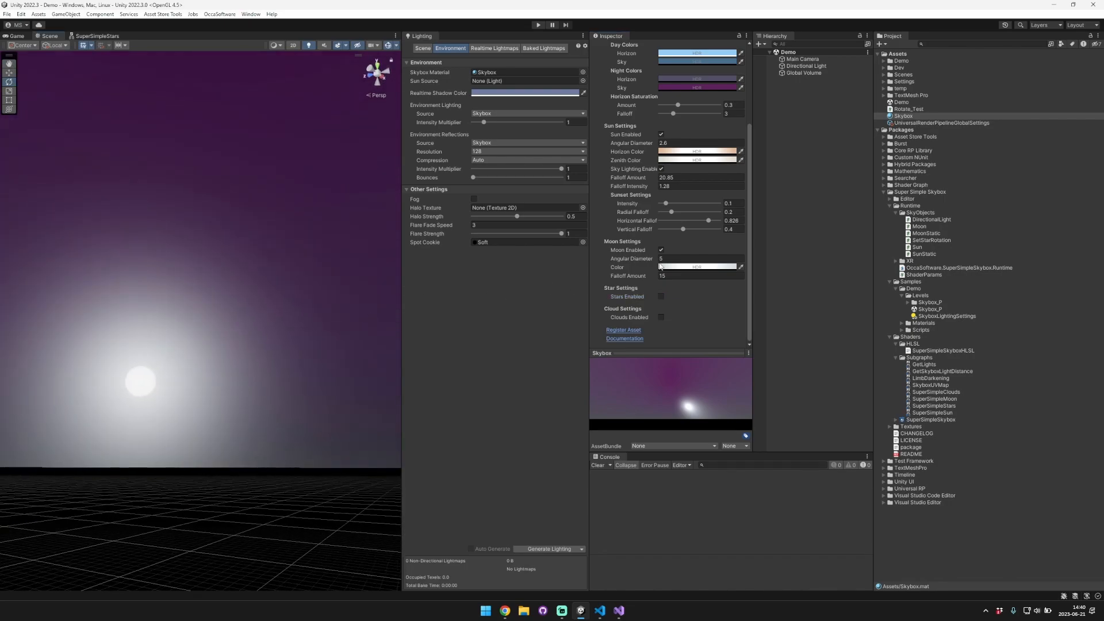
left_click(661, 296)
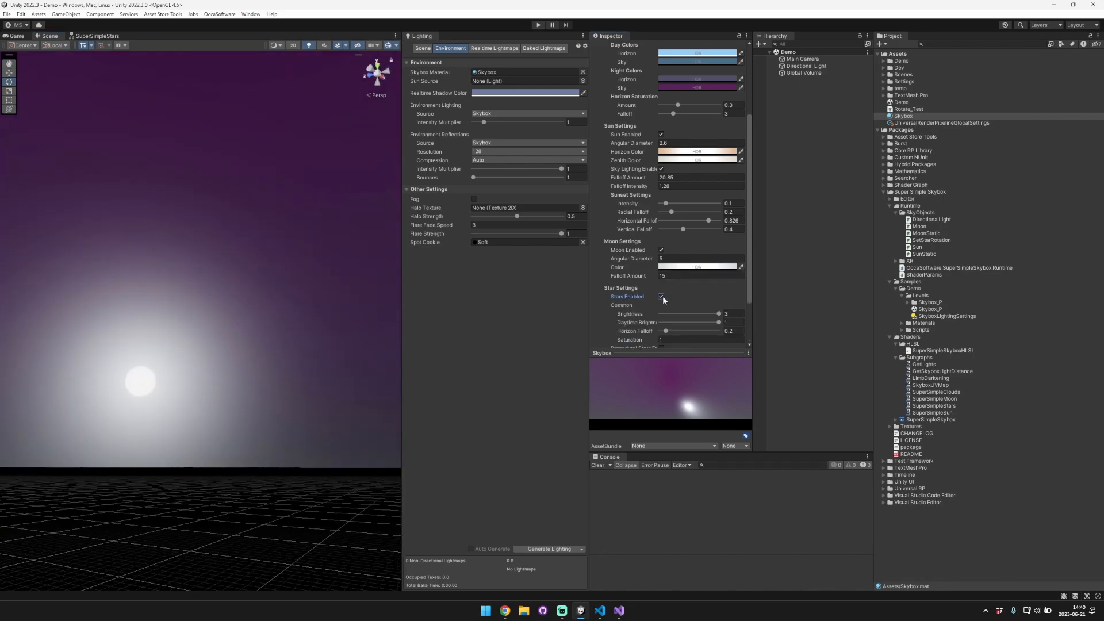
scroll(655, 295, "down", 3)
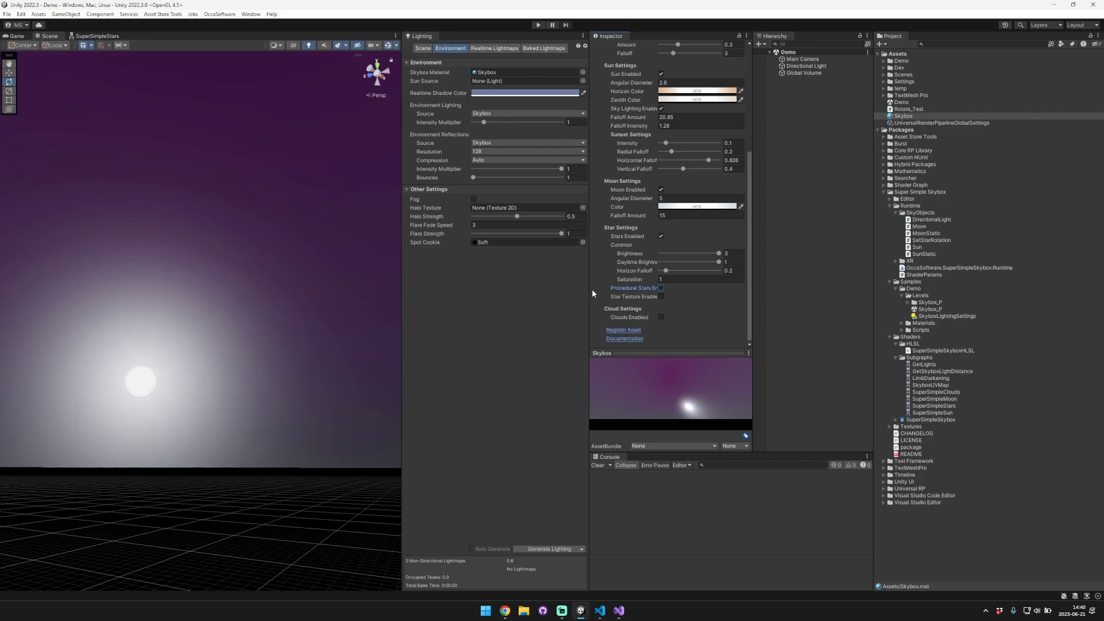
left_click_drag(588, 291, 525, 291)
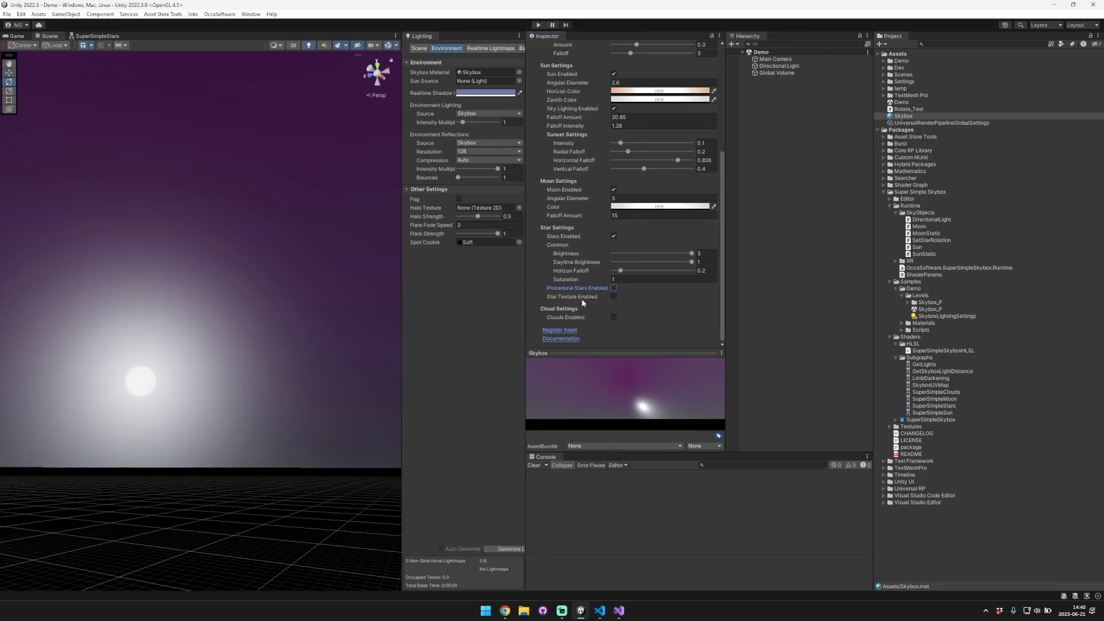
- Enable the star texture on the Skybox material and assign T_Stars_08 as its texture
left_click(569, 297)
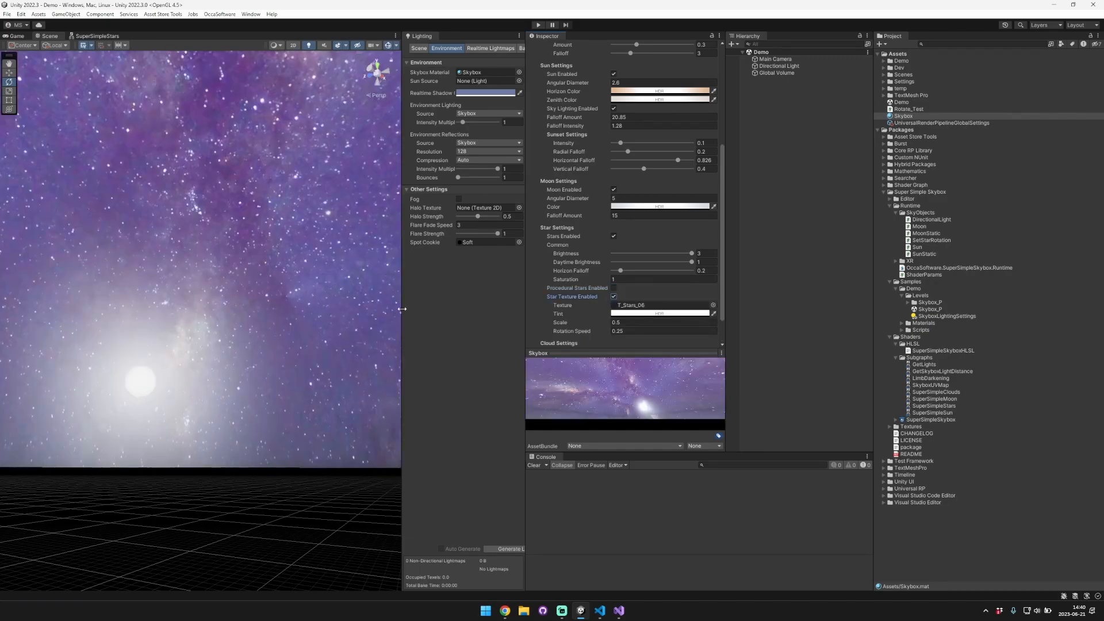
left_click(714, 305)
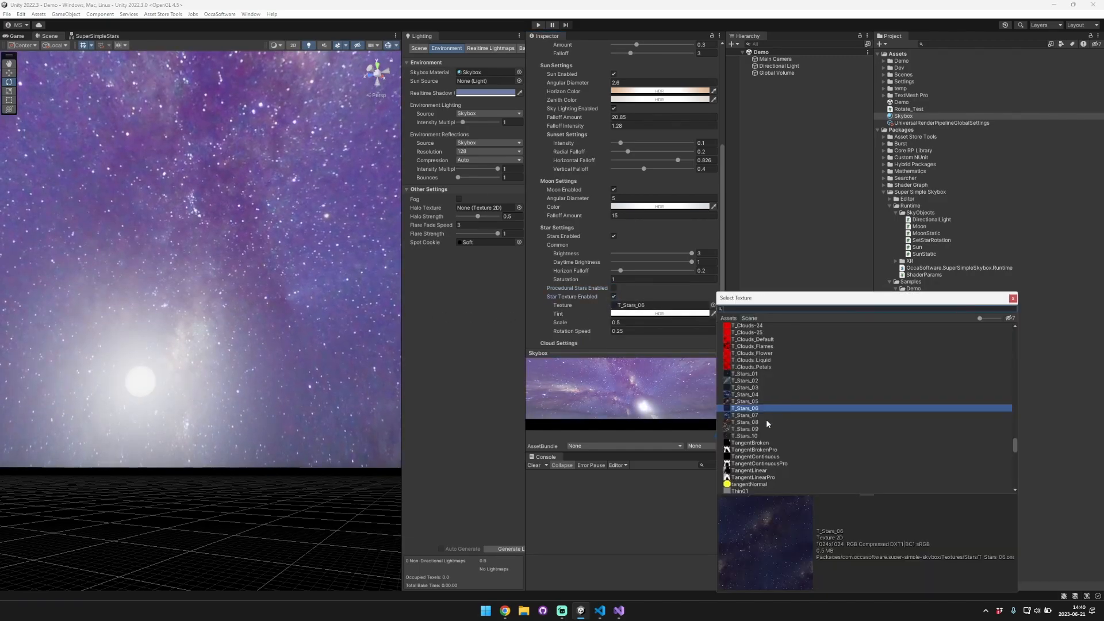
left_click(767, 416)
left_click(768, 421)
right_click_drag(284, 282, 368, 214)
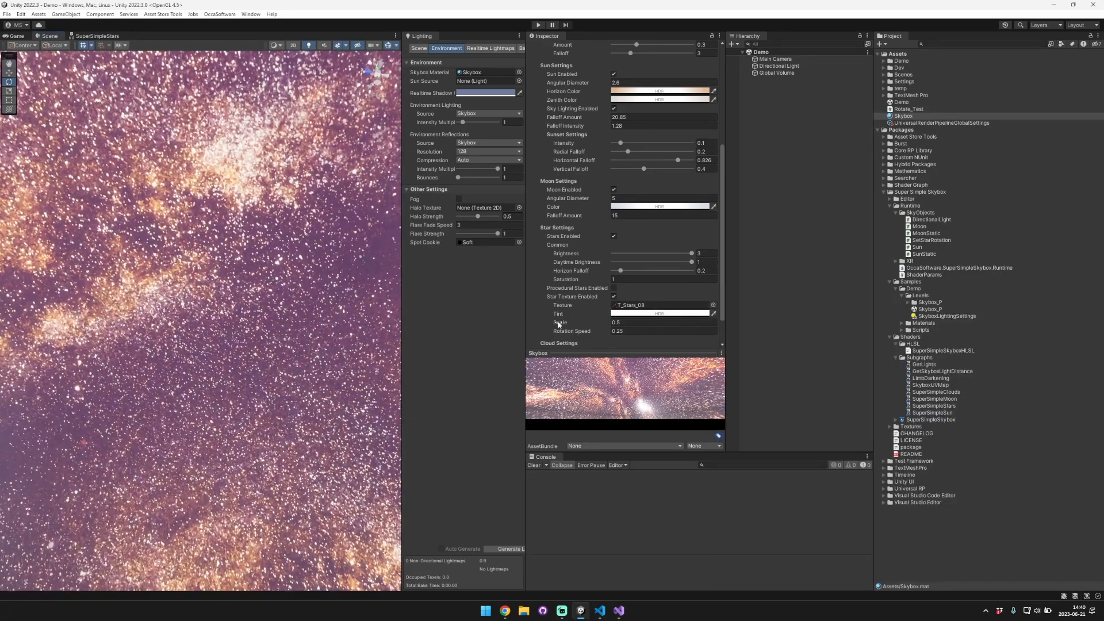
- Set the star texture's Scale to 1 and view the sky around the sun
left_click_drag(561, 323, 579, 322)
left_click(626, 323)
type("1")
right_click_drag(179, 259, 939, 254)
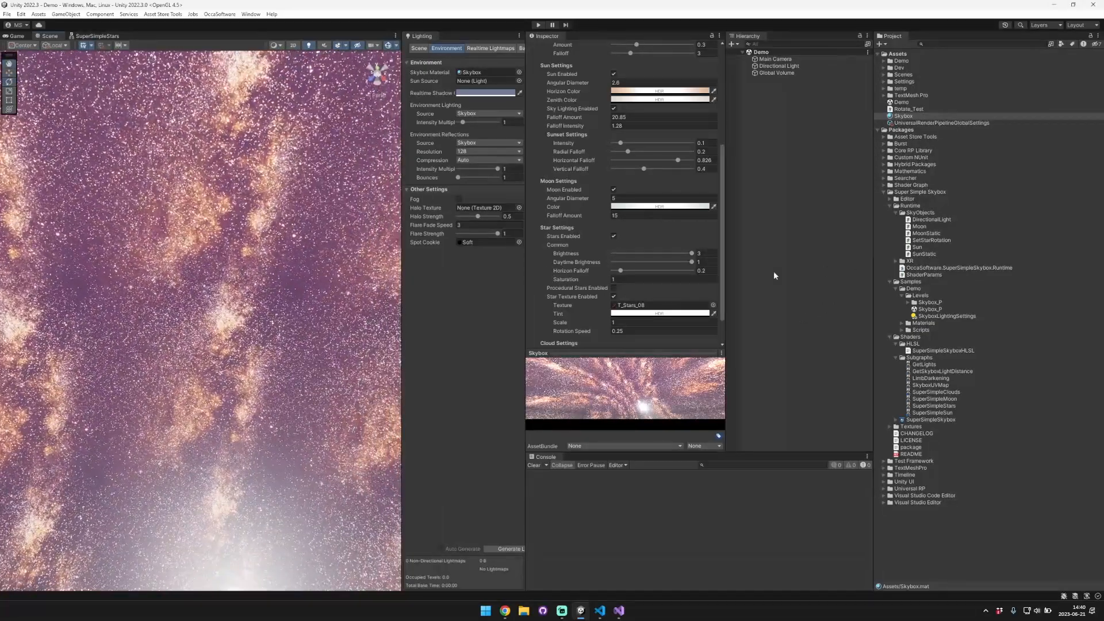
- Preview T_Stars_09 and the neighbouring star textures, and settle on T_Stars_06
left_click(713, 306)
left_click(754, 415)
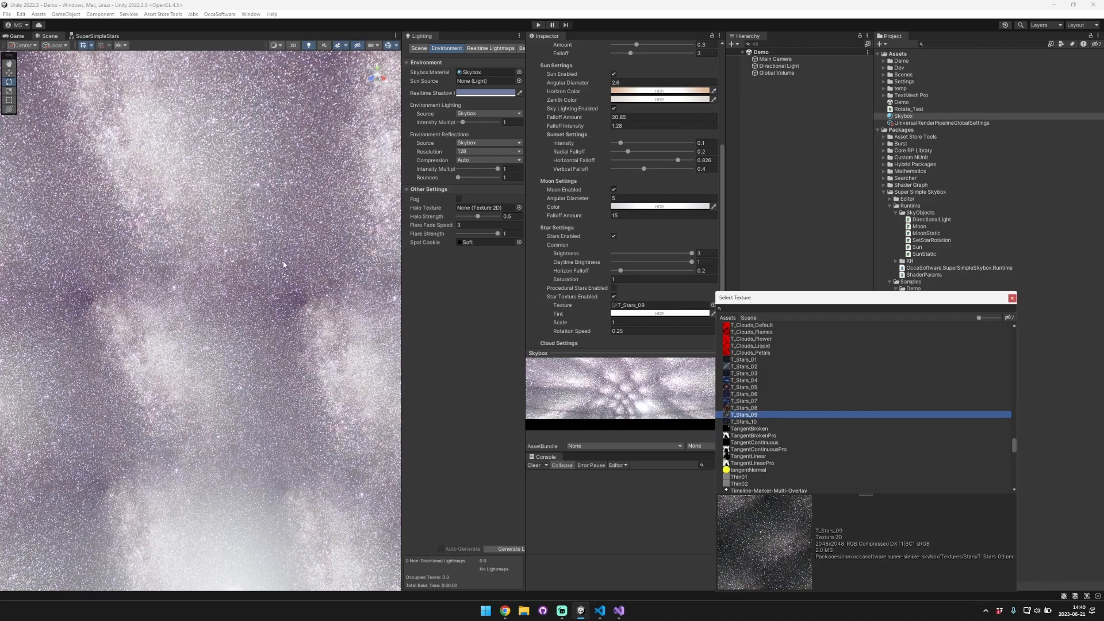
key("Down")
key("Up")
key("Up")
key("Up")
key("Up")
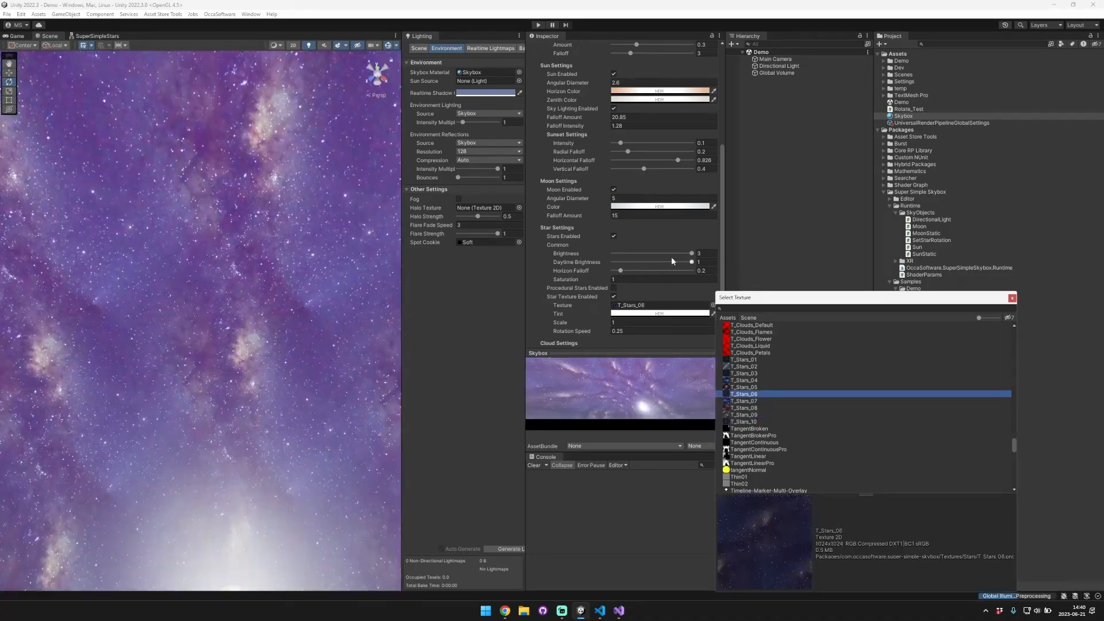
- Lower the stars' Brightness to 1 and their Daytime Brightness to 0.1
left_click_drag(692, 253, 643, 255)
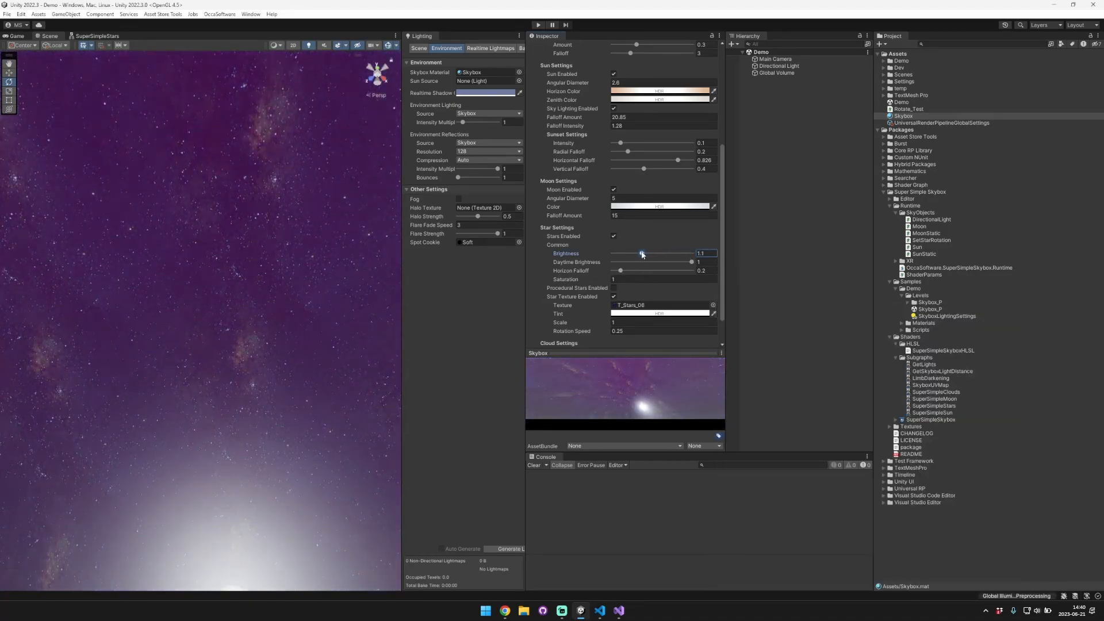
right_click_drag(228, 246, 602, 320)
left_click_drag(670, 262, 605, 260)
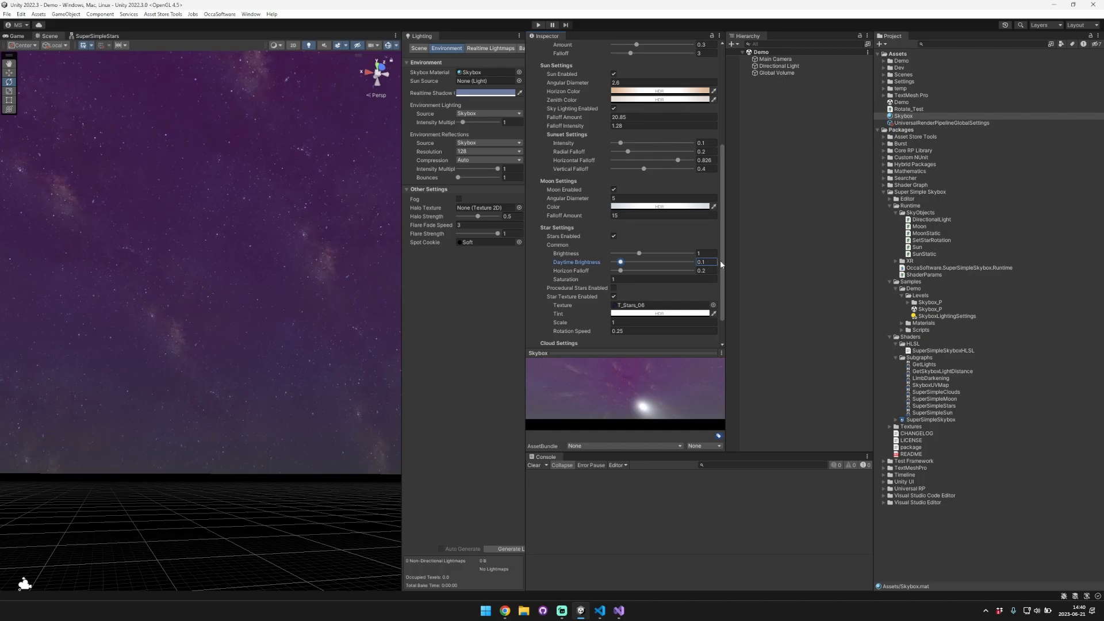
- Disable the star texture, enable procedural stars and look around the night sky
left_click(613, 297)
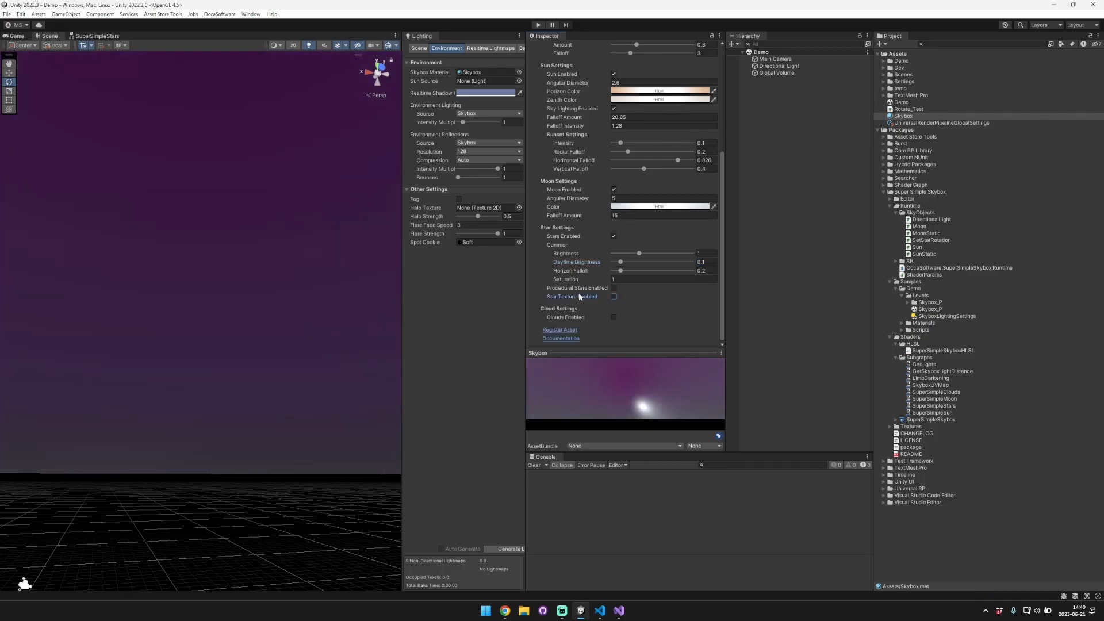
left_click(614, 287)
right_click_drag(374, 236, 340, 176)
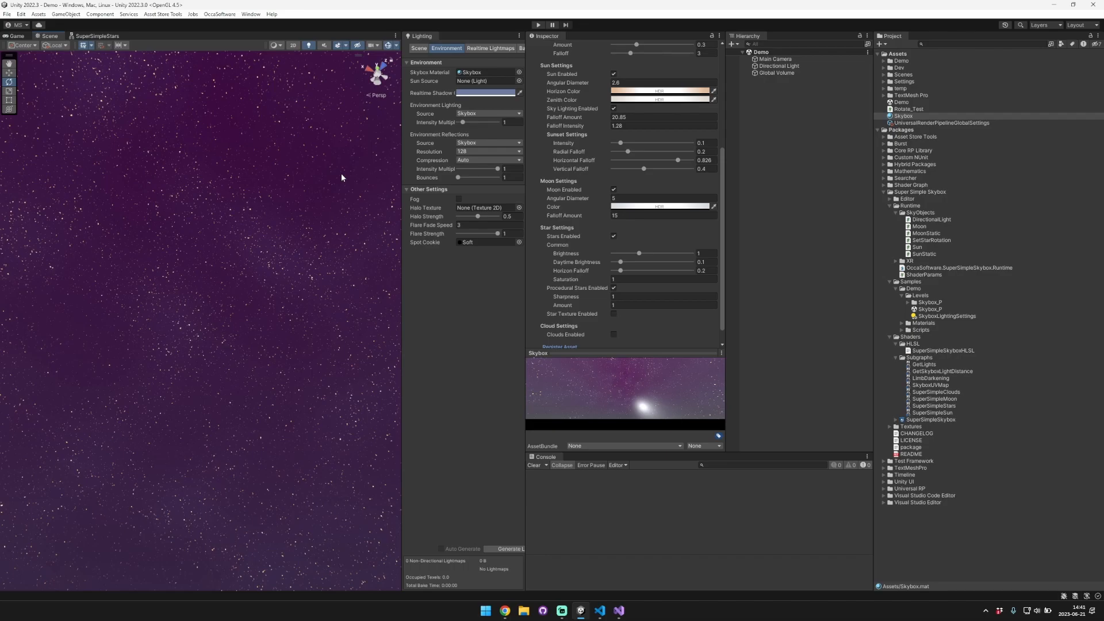
right_click_drag(341, 177, 32, 235)
- Rotate the Directional Light to X -212.23 and Y -74.7 to get a daytime sky
left_click(779, 67)
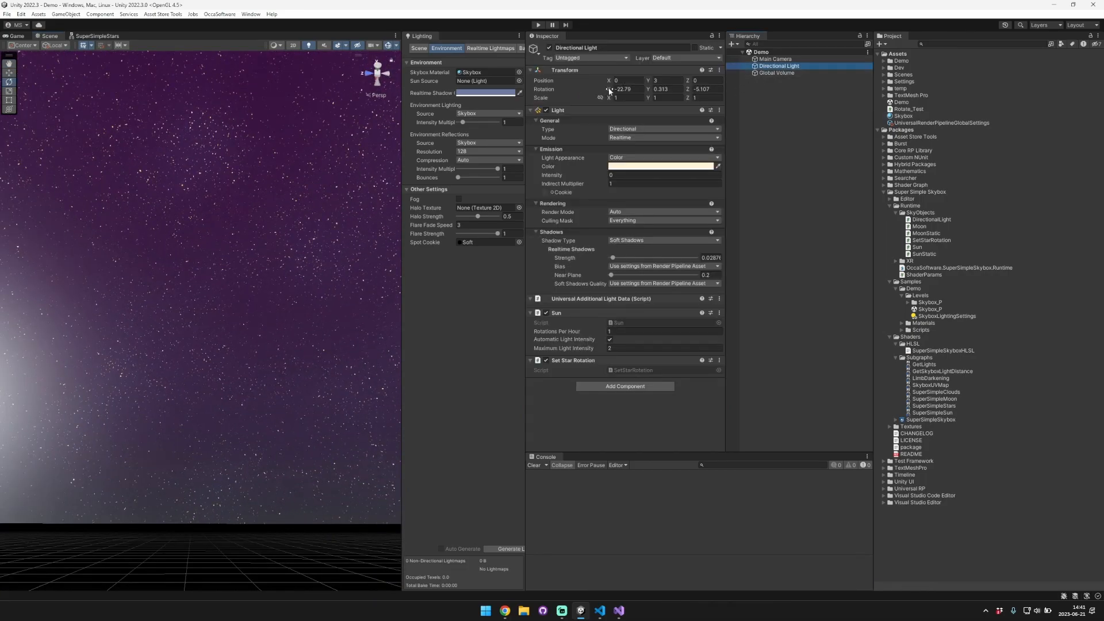
left_click_drag(584, 88, 220, 104)
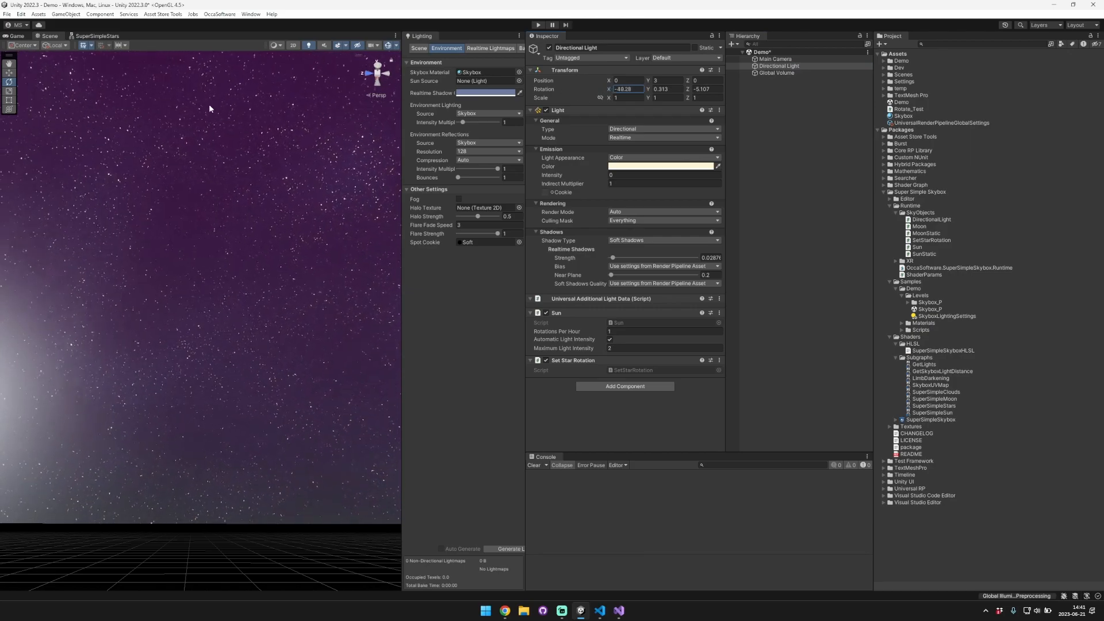
left_click_drag(1087, 111, 498, 97)
left_click_drag(651, 94, 474, 94)
left_click_drag(609, 91, 560, 89)
left_click_drag(87, 95, 76, 66)
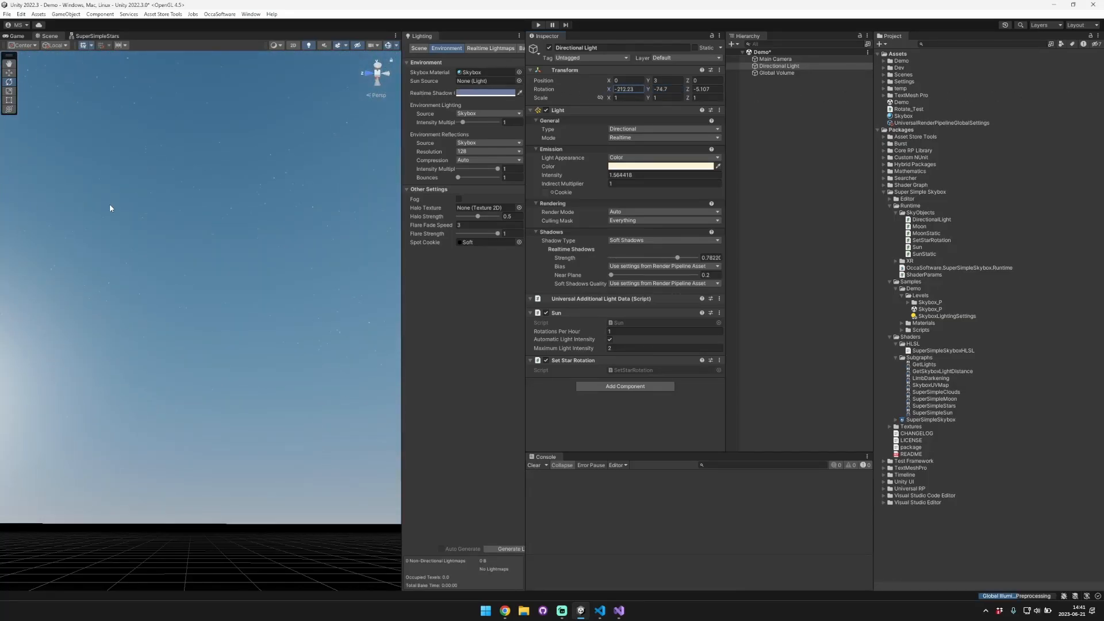
right_click_drag(225, 215, 241, 138)
right_click_drag(233, 294, 309, 251)
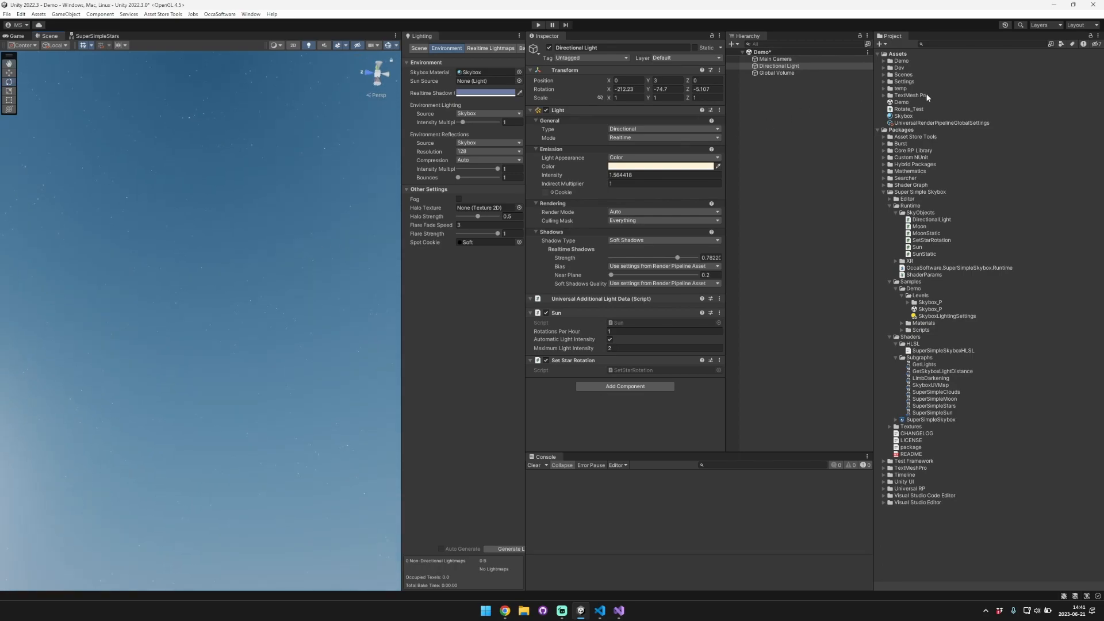
- Raise the stars' Daytime Brightness to 1 on the Skybox material and view them above the horizon
left_click(930, 117)
scroll(601, 266, "down", 8)
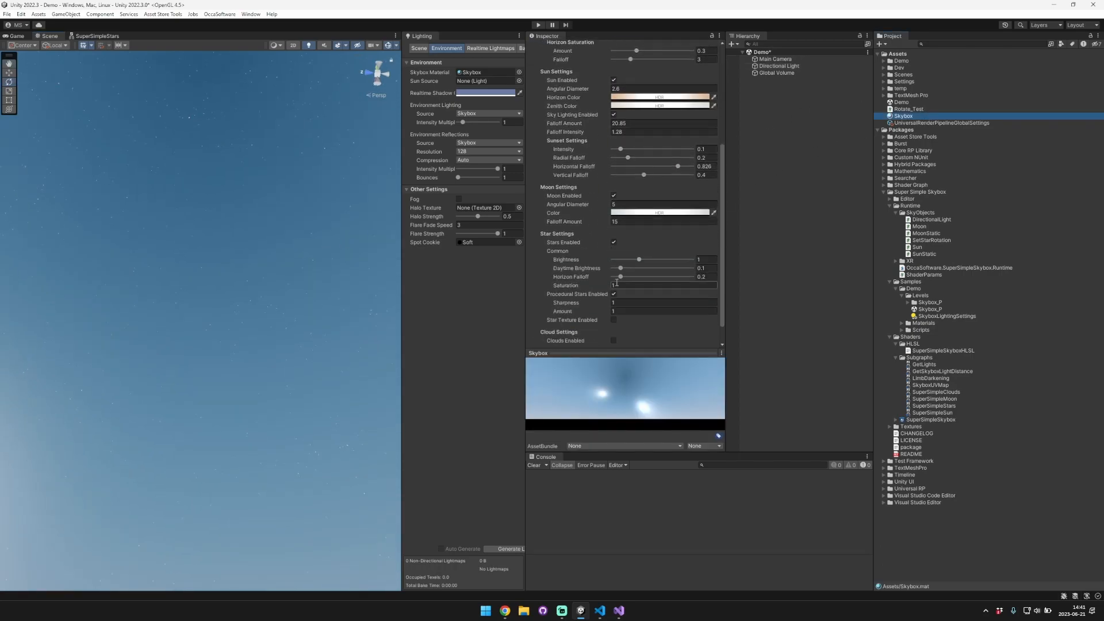
left_click_drag(621, 244, 733, 244)
right_click_drag(219, 173, 173, 276)
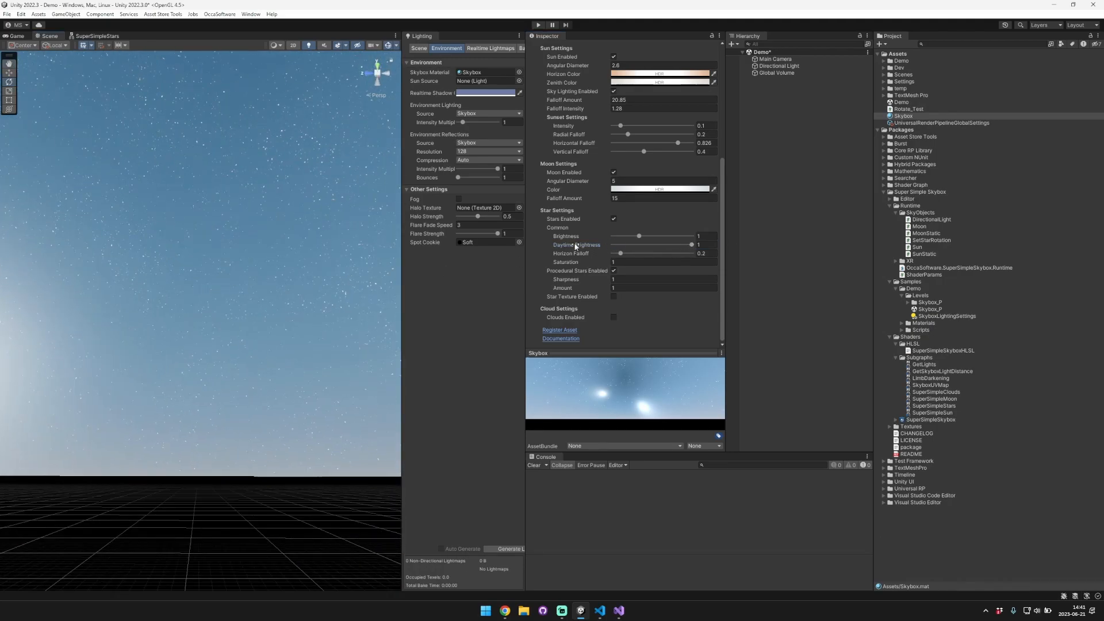
- Try the stars' Daytime Brightness at 0 and back at 1, and Horizon Falloff at its maximum
mouse_move(650, 232)
left_mouse_down()
mouse_move(684, 234)
mouse_move(630, 236)
mouse_move(639, 235)
left_mouse_up()
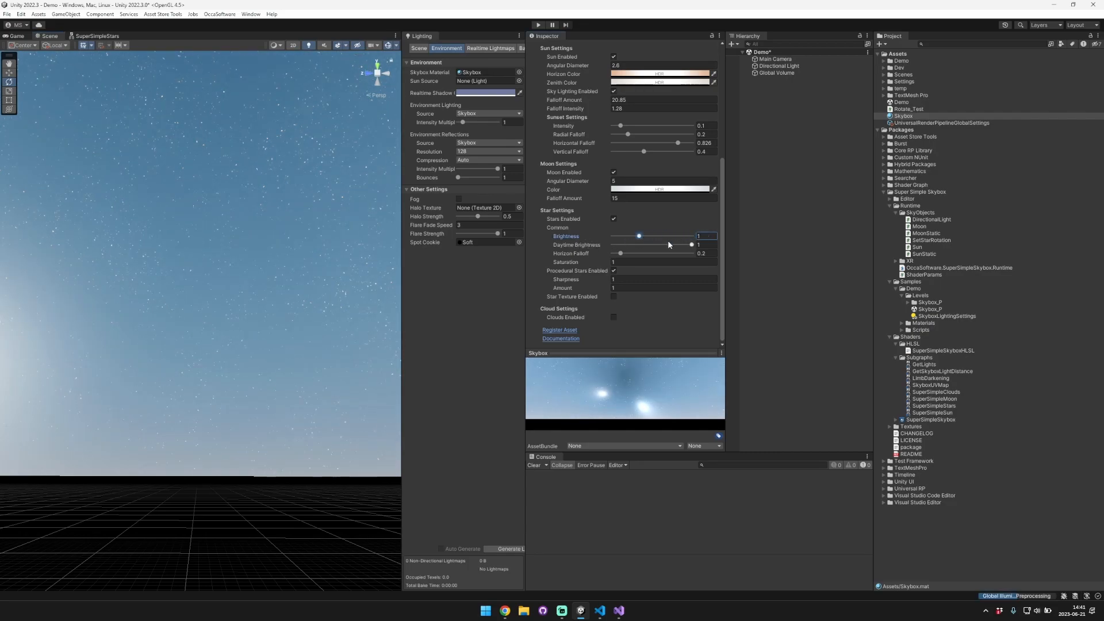
left_click(692, 244)
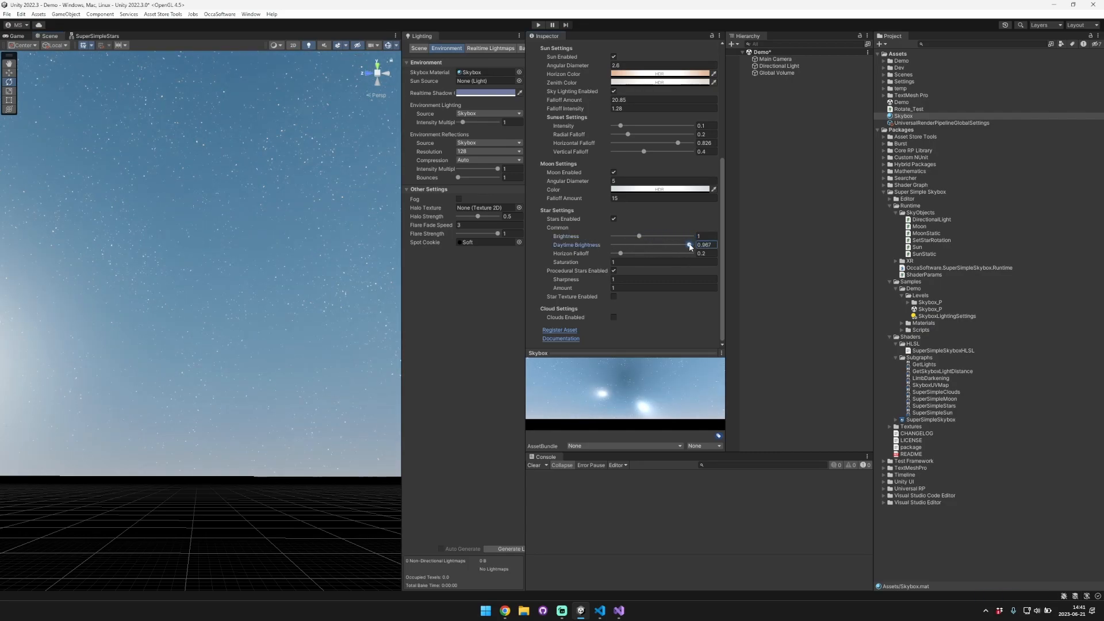
left_click(612, 246)
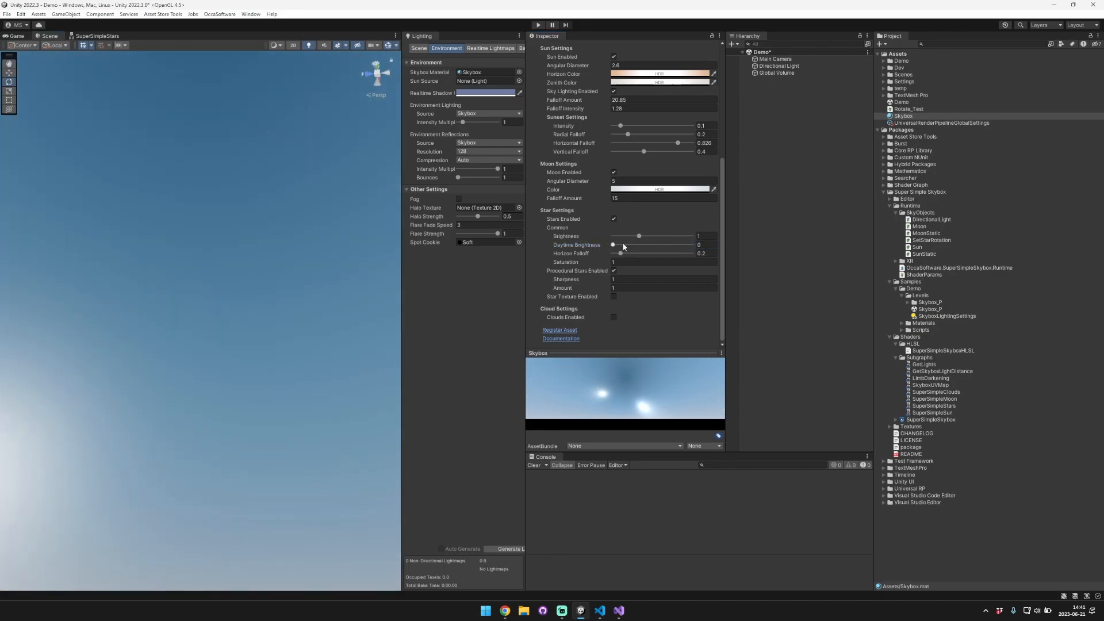
left_click_drag(623, 244, 578, 246)
left_click(622, 254)
left_click_drag(619, 246, 722, 242)
left_click_drag(621, 253, 702, 252)
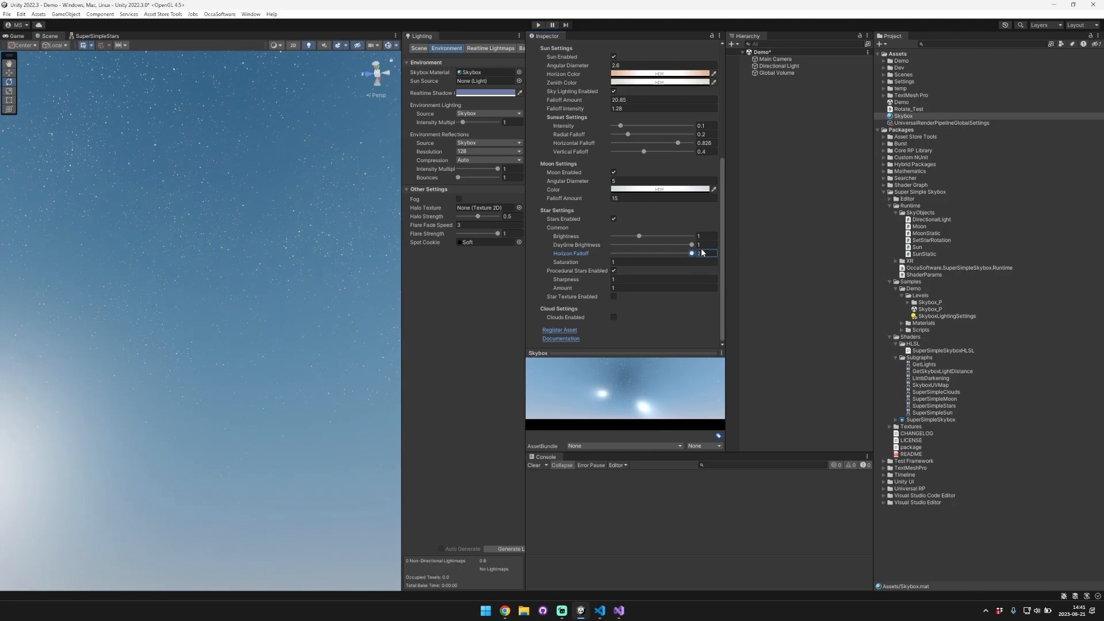
- Save the scene, then enable the star texture and turn off procedural stars on the Skybox material
left_click(764, 260)
key("ctrl+s")
left_click(904, 116)
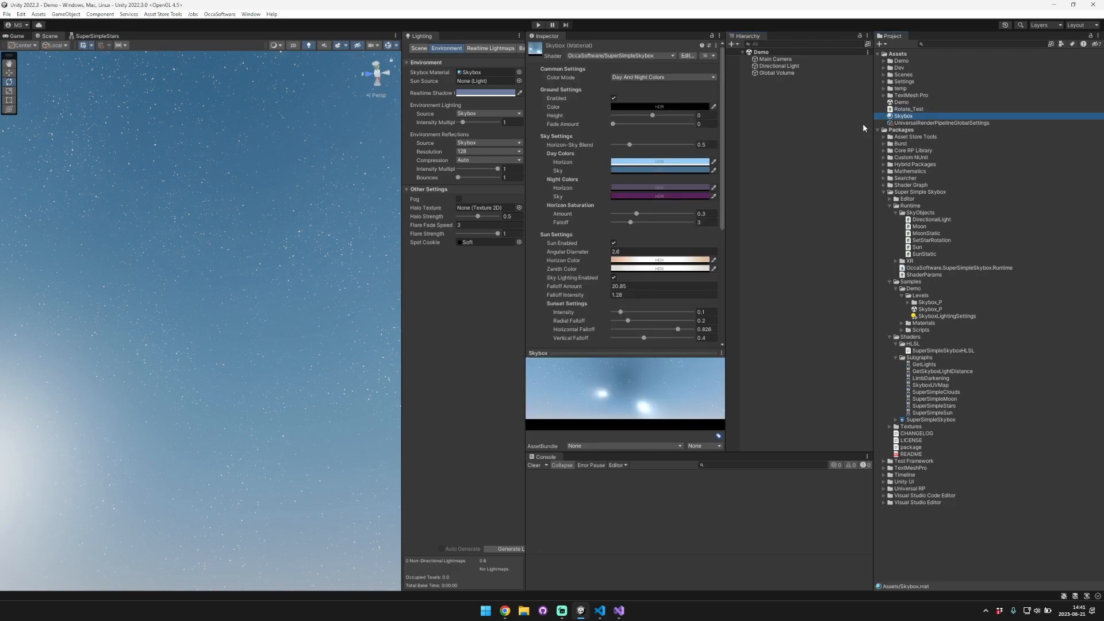
scroll(630, 184, "down", 3)
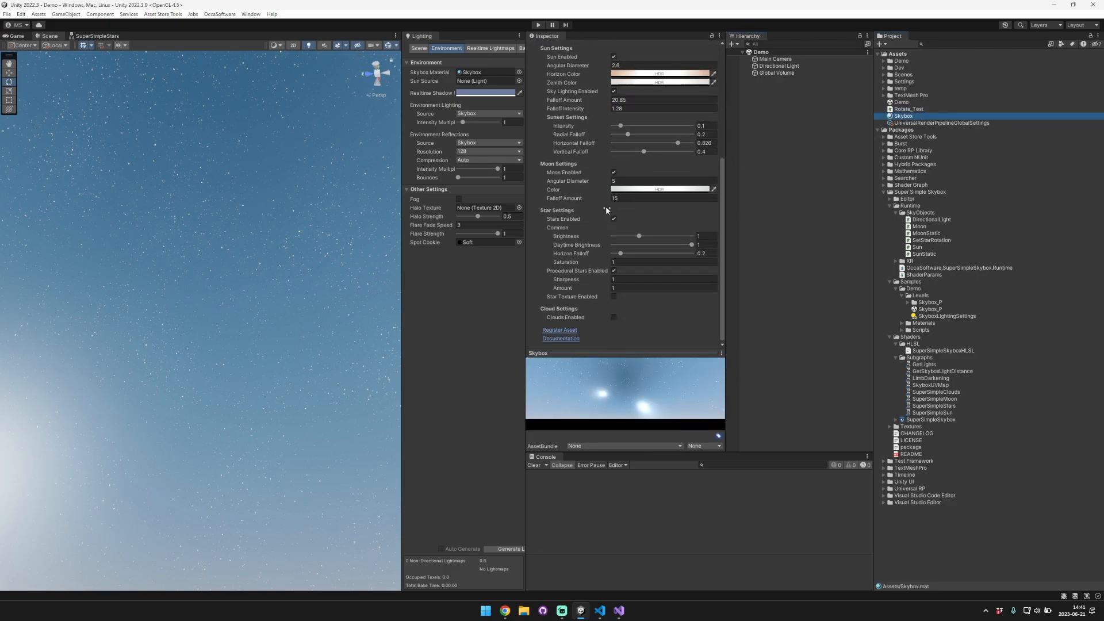
left_click(613, 297)
left_click(614, 271)
left_click(613, 271)
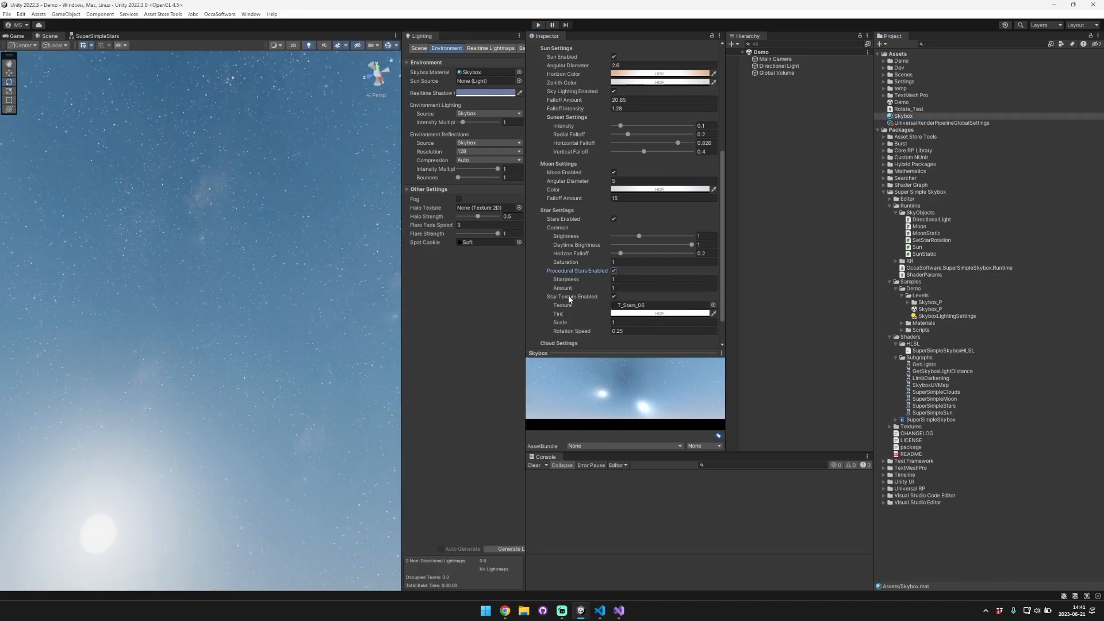
left_click(613, 271)
- Rotate the Directional Light through night and back to day, ending at X -352.7
left_click(808, 65)
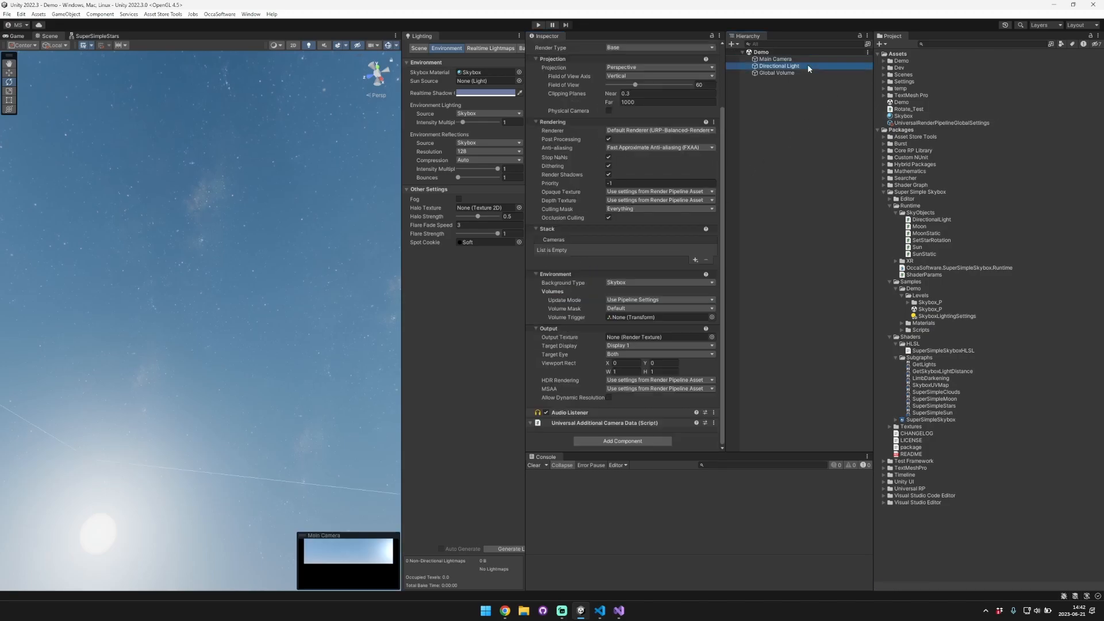
left_click_drag(629, 88, 347, 99)
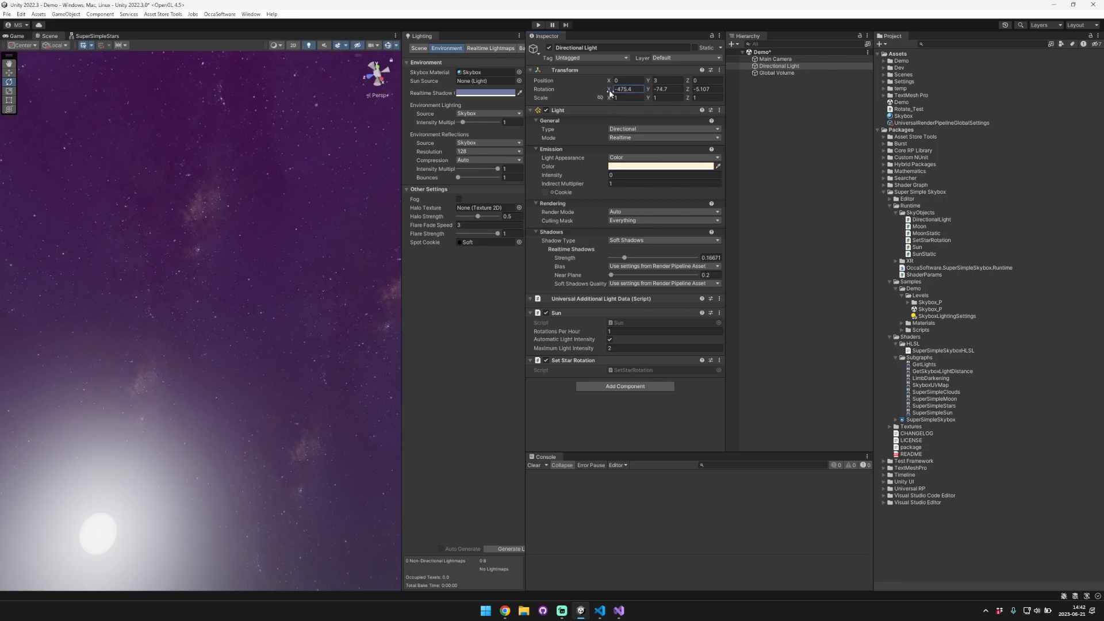
left_click_drag(595, 88, 787, 83)
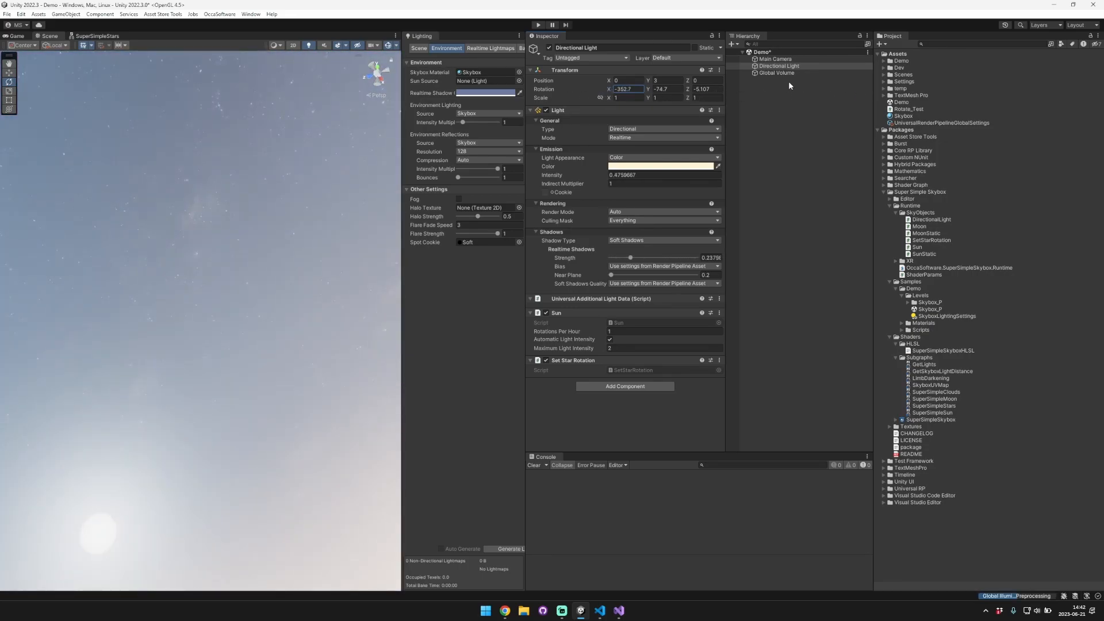
- Try Rotation Speeds of 9.9 and 1 on the Skybox material's star texture and watch the sky
left_click(903, 115)
scroll(575, 262, "down", 10)
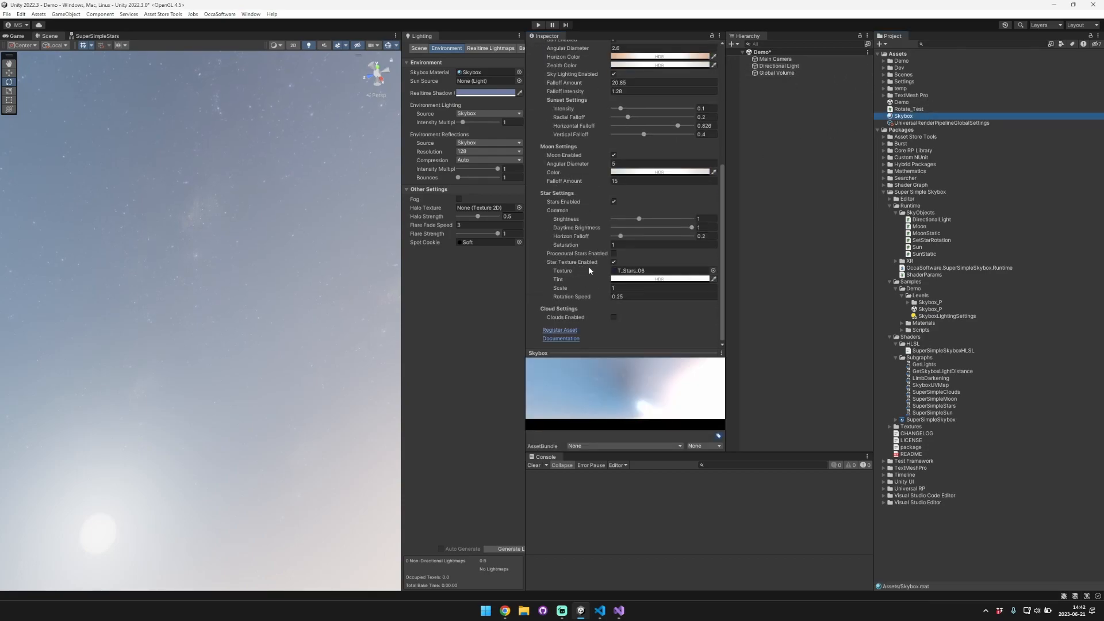
left_click(581, 295)
type("9.9")
key("ctrl+a")
type("1")
left_click(165, 208)
right_click_drag(234, 308, 79, 322)
- Re-enable procedural stars on the Skybox material and set the star texture's Rotation Speed to 0
left_click(916, 116)
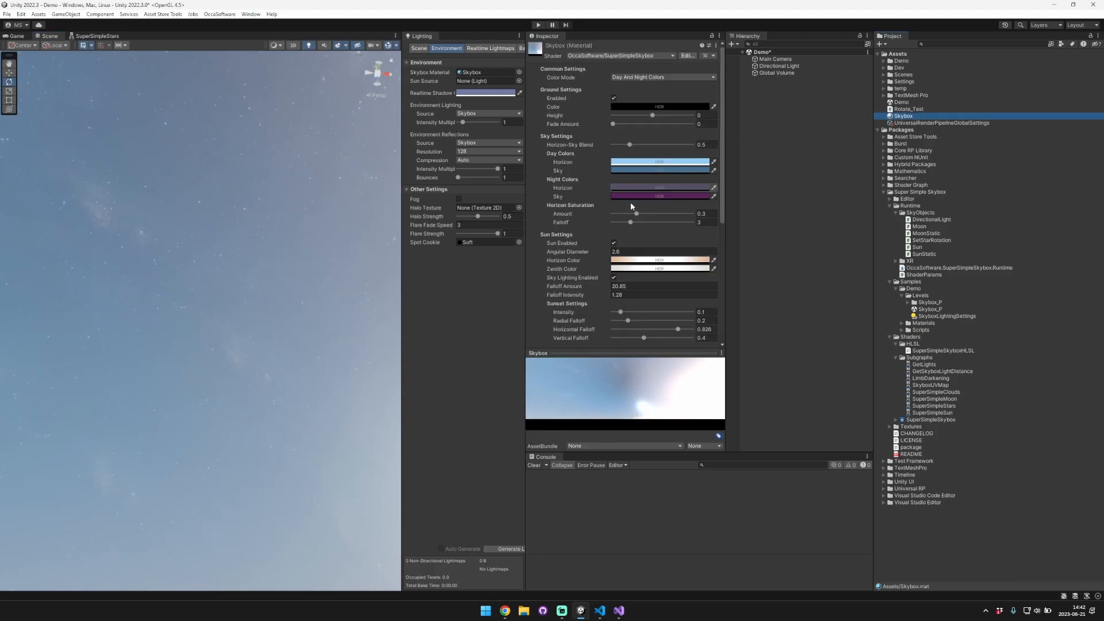
scroll(640, 188, "down", 10)
right_click_drag(225, 226, 352, 255)
left_click(634, 314)
type("0")
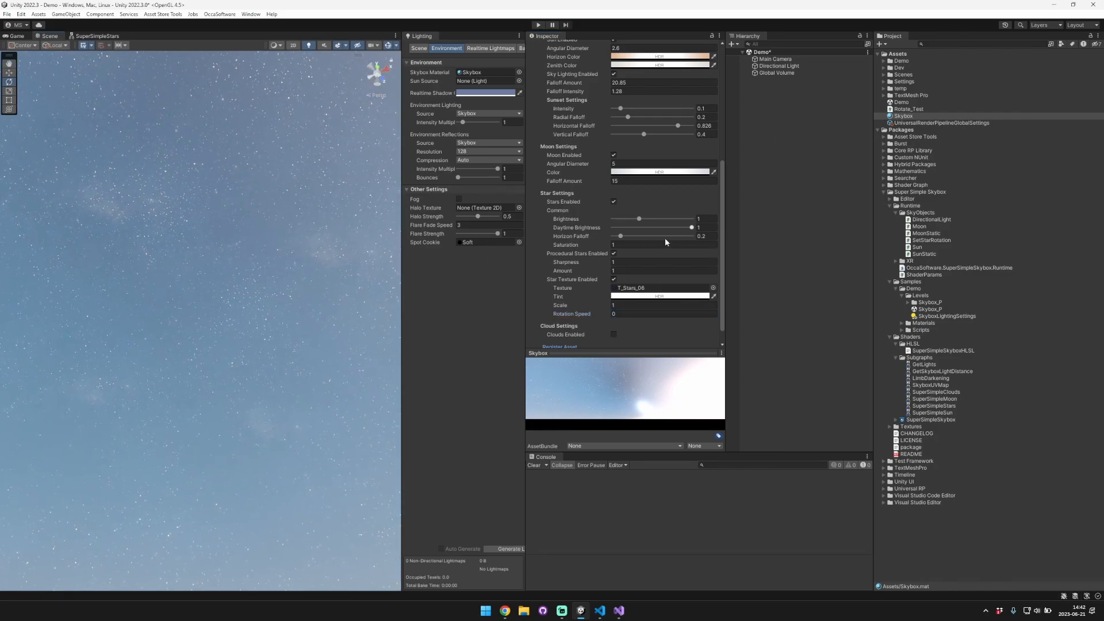
- Try a pure red Tint on the star texture and undo it
left_click(635, 297)
left_click_drag(704, 349, 736, 319)
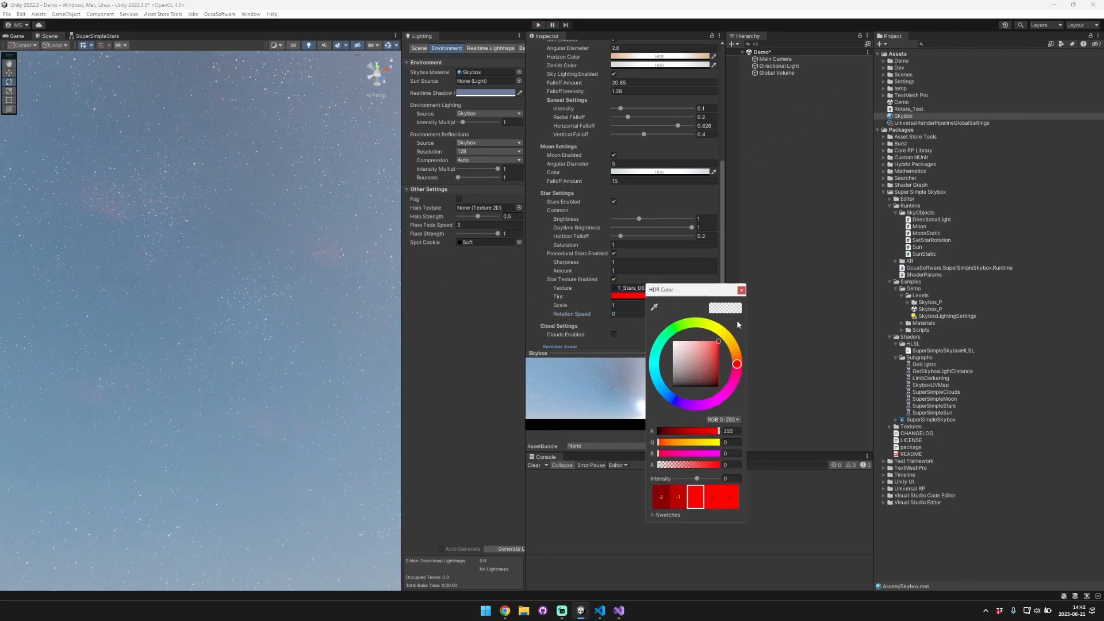
key("ctrl+z")
left_click(741, 291)
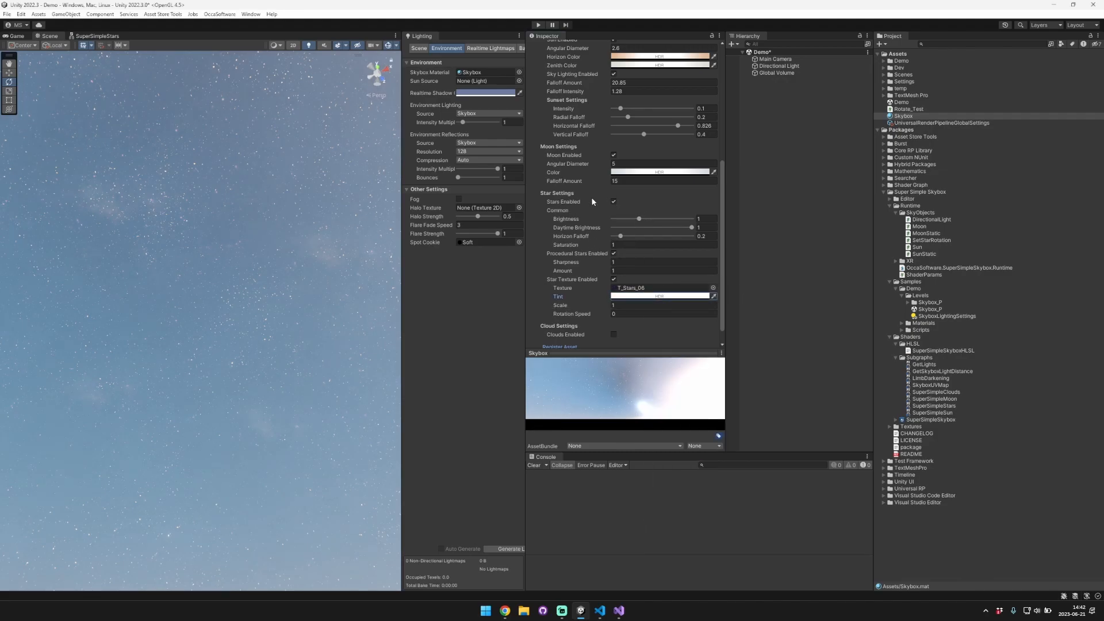
- Check the moon settings on the Skybox material and add a second directional light to the scene
scroll(583, 292, "down", 1)
scroll(595, 244, "up", 4)
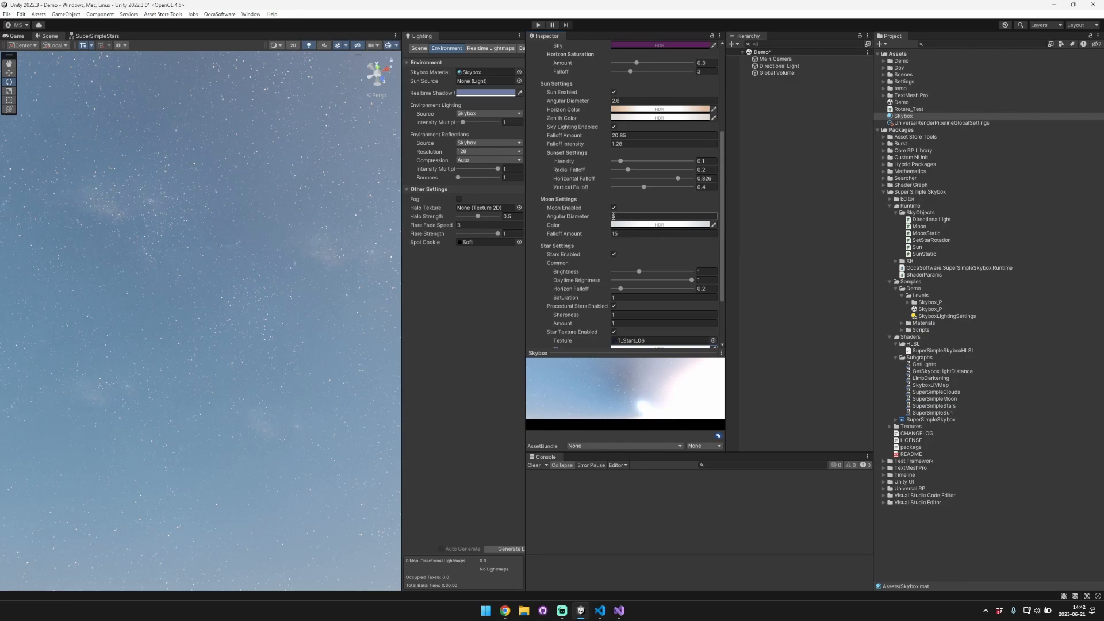
left_click(807, 65)
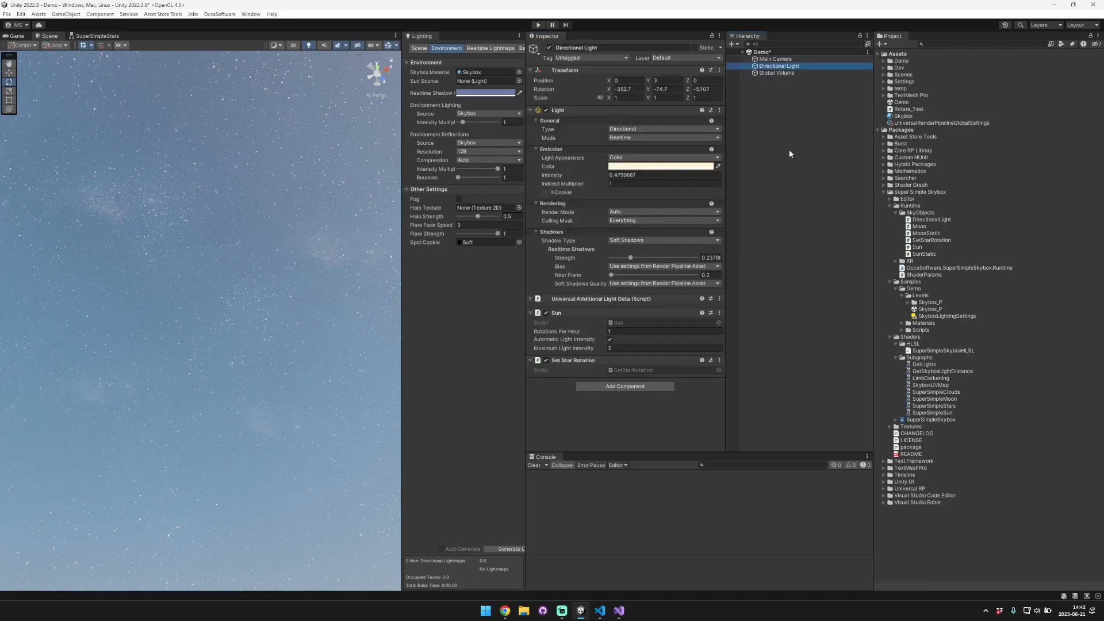
left_click(775, 107)
right_click(775, 106)
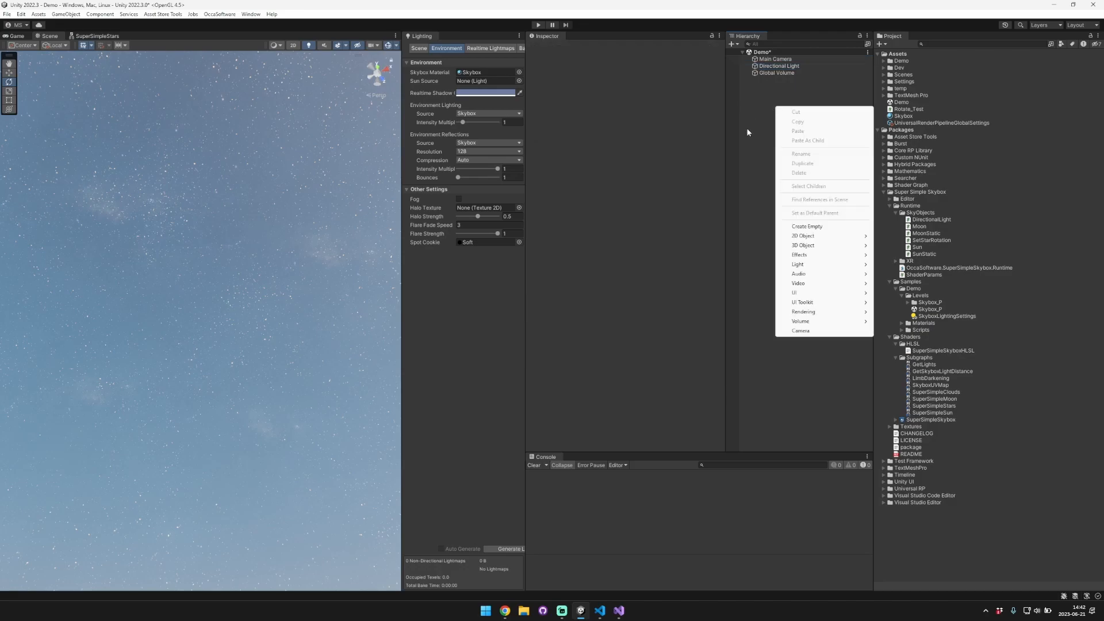
mouse_move(838, 263)
left_click(906, 264)
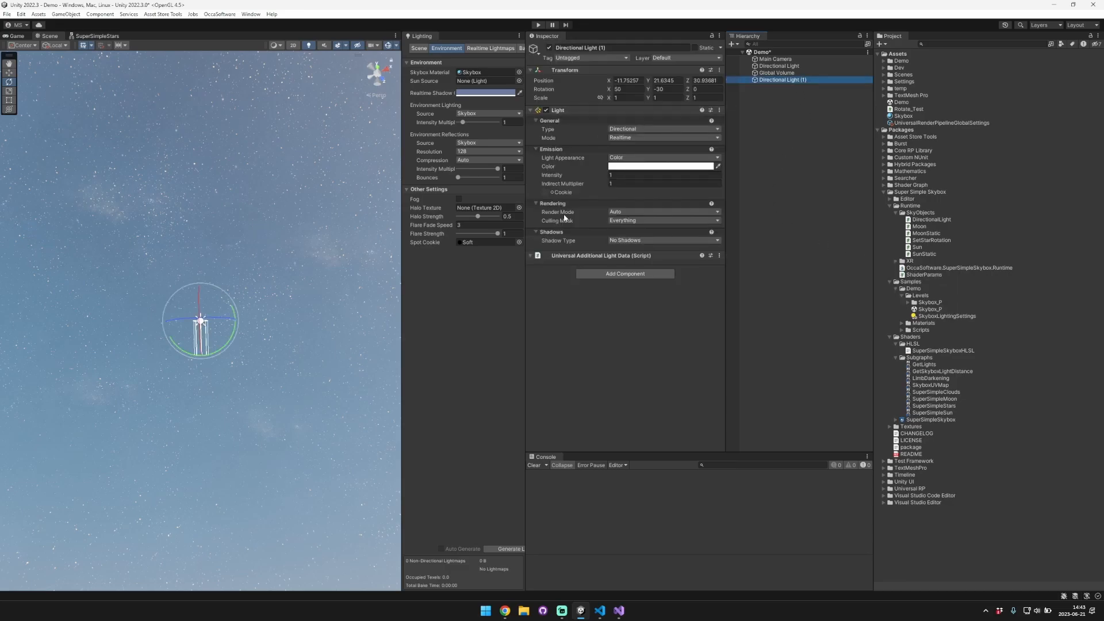
- Keep the second directional light at No Shadows and add the Super Simple Skybox Moon component to it
left_click(636, 243)
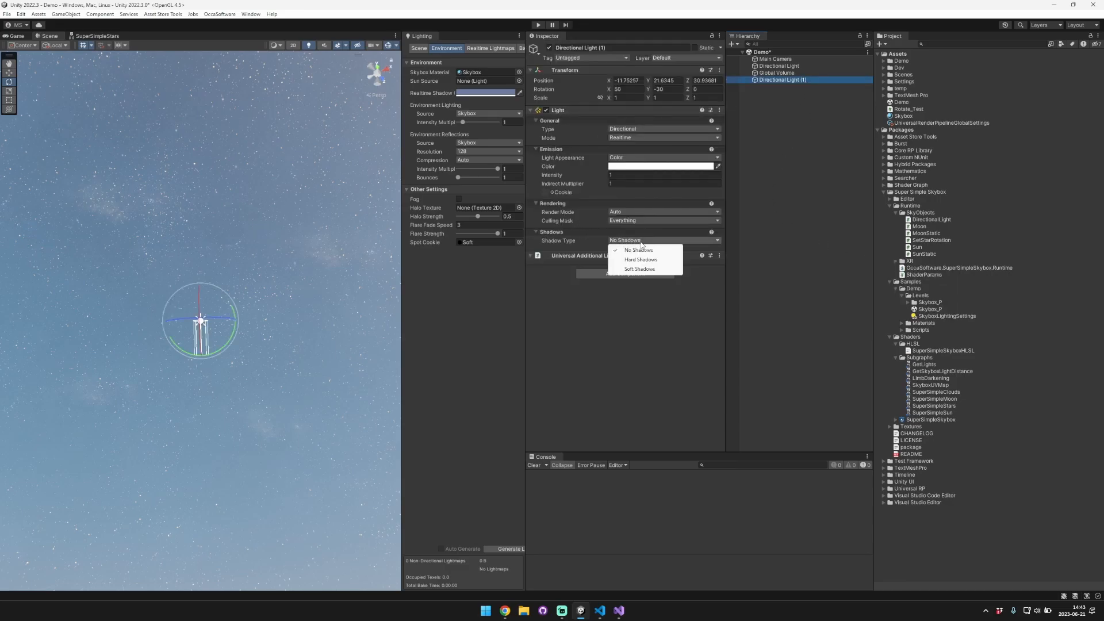
left_click(646, 247)
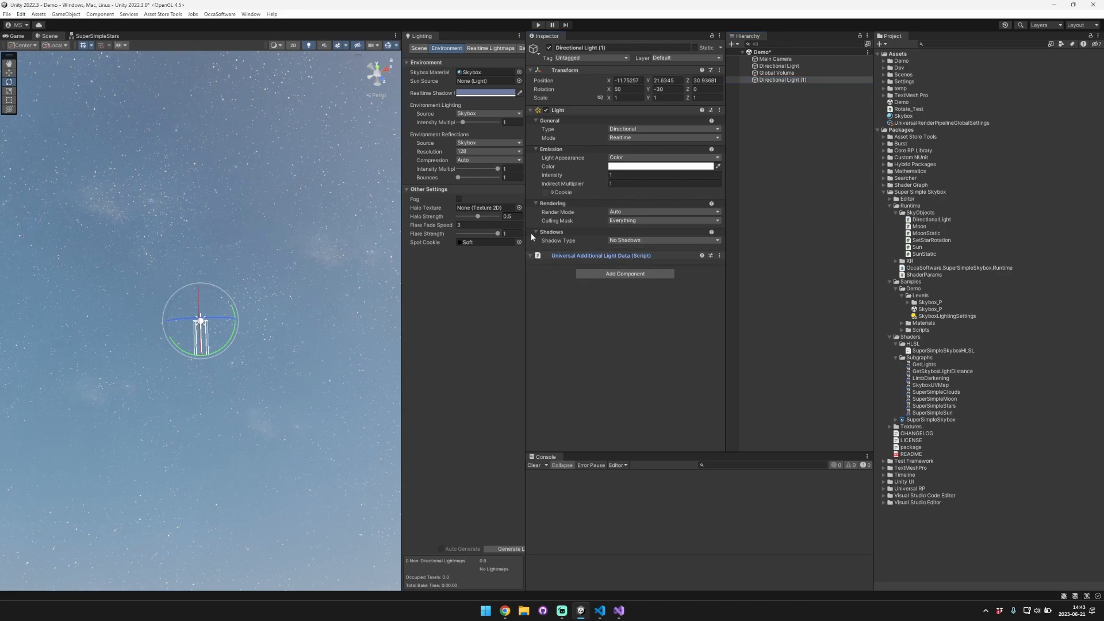
right_click_drag(245, 261, 338, 297)
key("f")
key("a")
key("s")
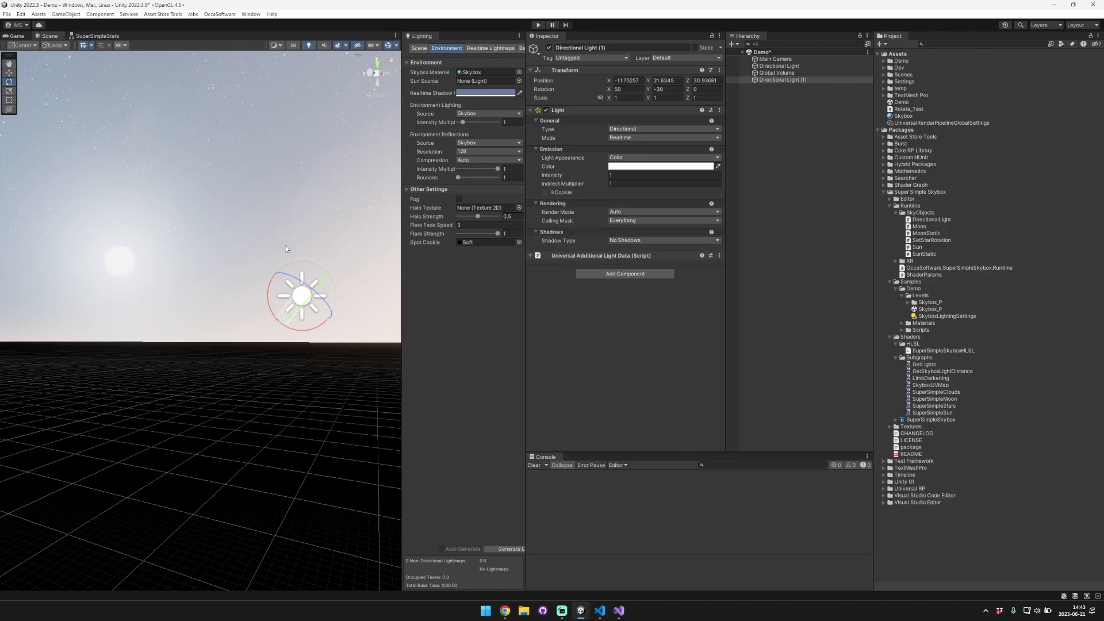
left_click(654, 274)
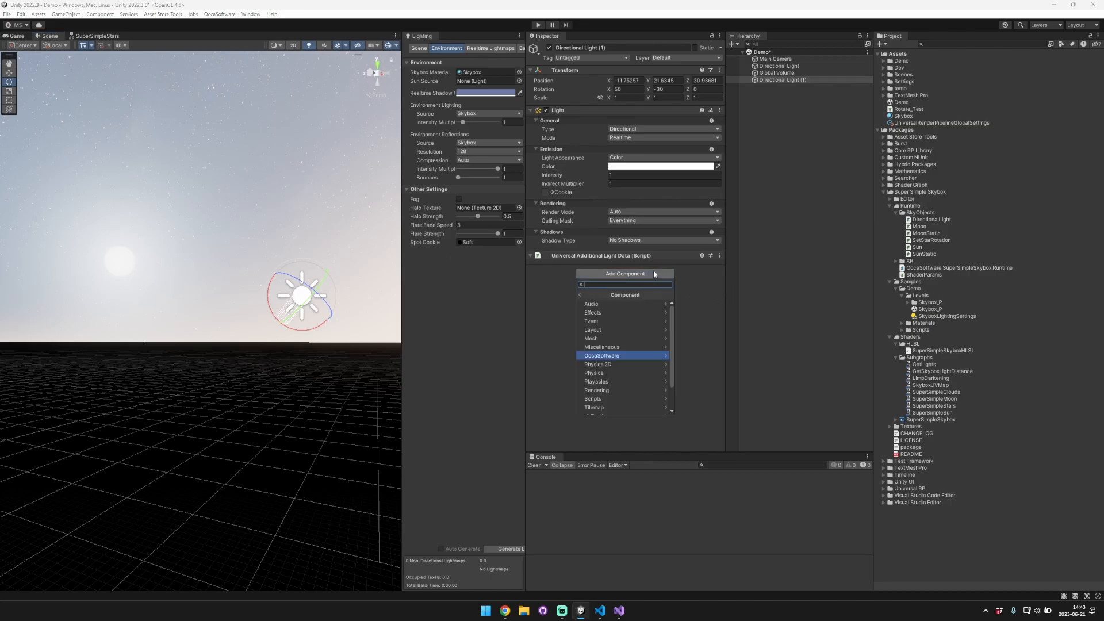
left_click(599, 356)
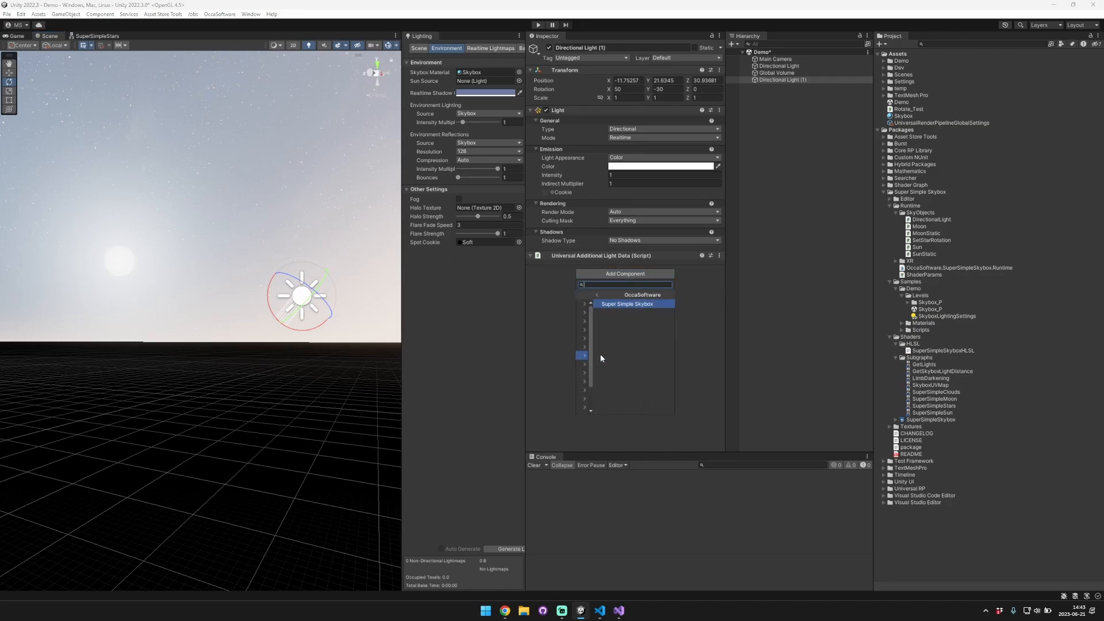
left_click(623, 303)
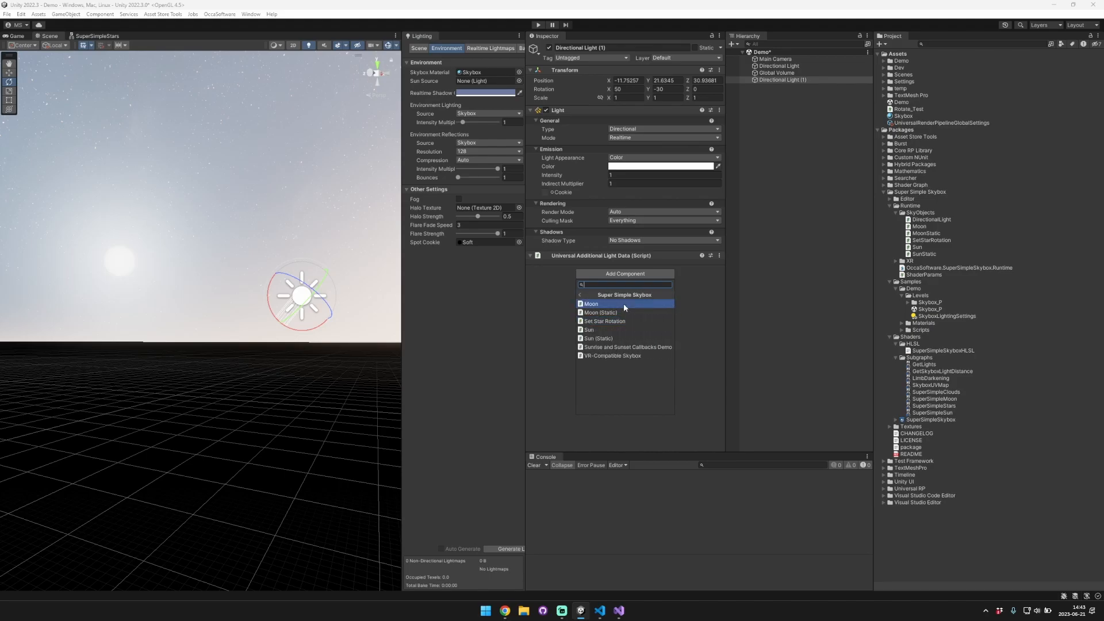
left_click(624, 305)
- Rotate the second directional light to lower the moon toward the horizon and set its Rotations Per Hour to 0
right_click_drag(316, 279, 266, 312)
left_click_drag(266, 311, 235, 333)
right_click_drag(299, 314, 478, 277)
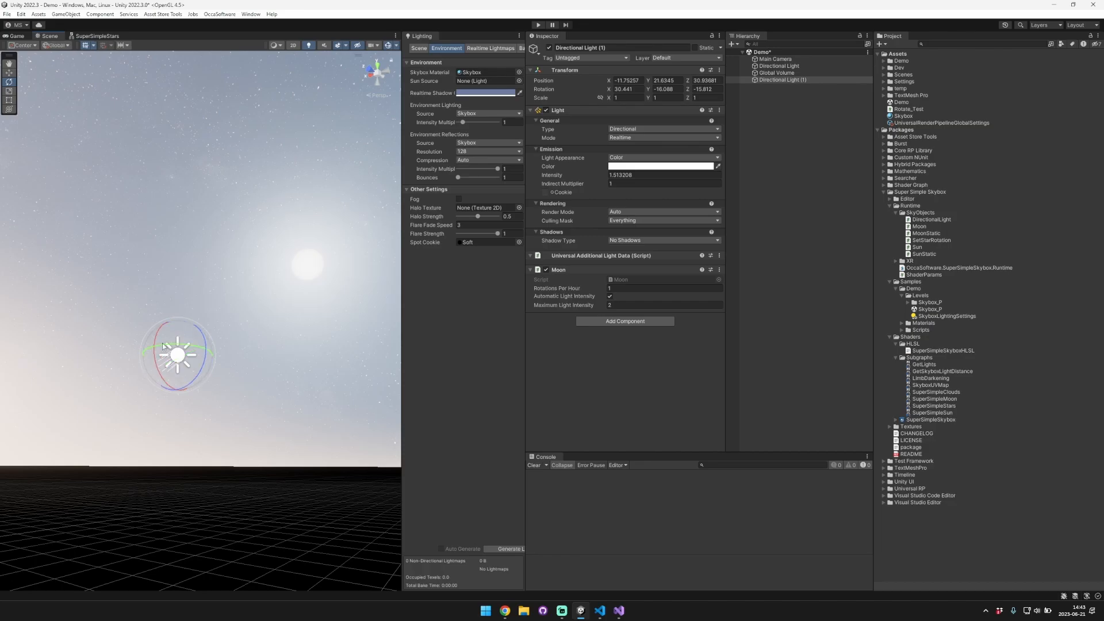
left_click_drag(156, 343, 164, 378)
left_click_drag(152, 340, 230, 347)
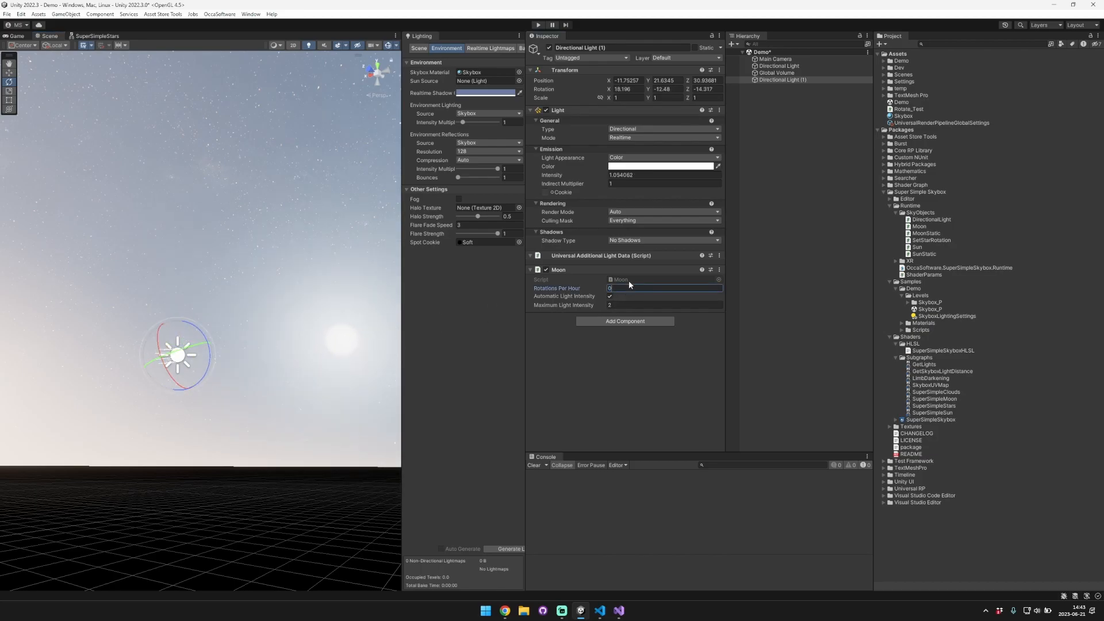
left_click(589, 343)
- Enable Automatic Light Intensity in the first directional light's Sun component and save the scene
left_click(790, 68)
left_click(610, 340)
left_click(553, 402)
key("ctrl+s")
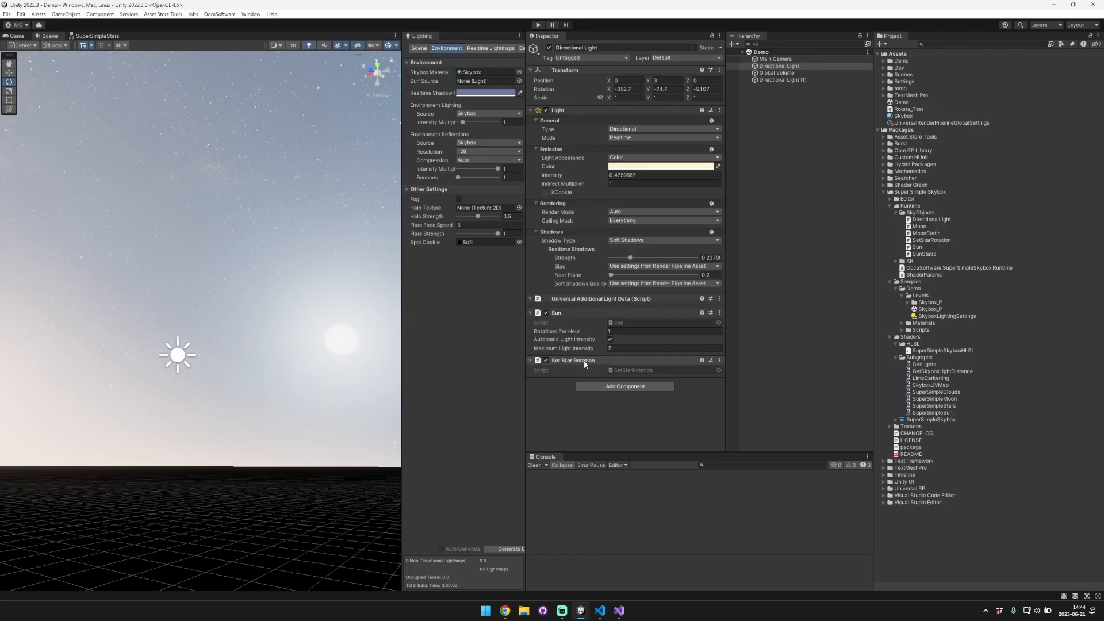
- Create an empty object named Stars and add the Set Star Rotation component to it
right_click(772, 97)
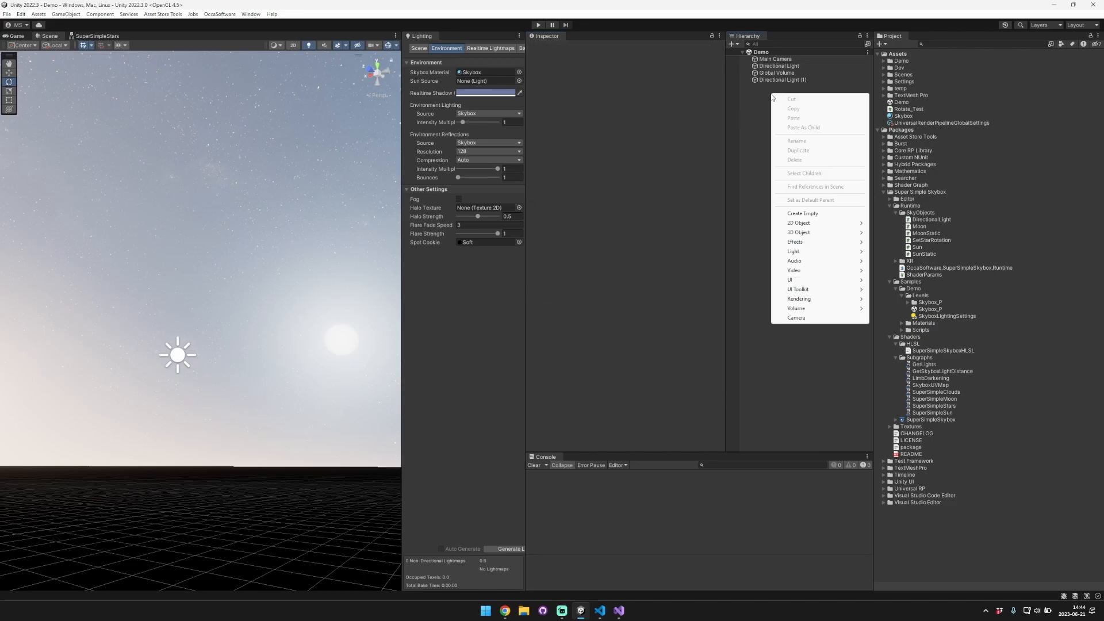
left_click(803, 214)
right_click(782, 87)
left_click(789, 138)
type("Stars")
key("Return")
left_click(620, 115)
key("Return")
key("Return")
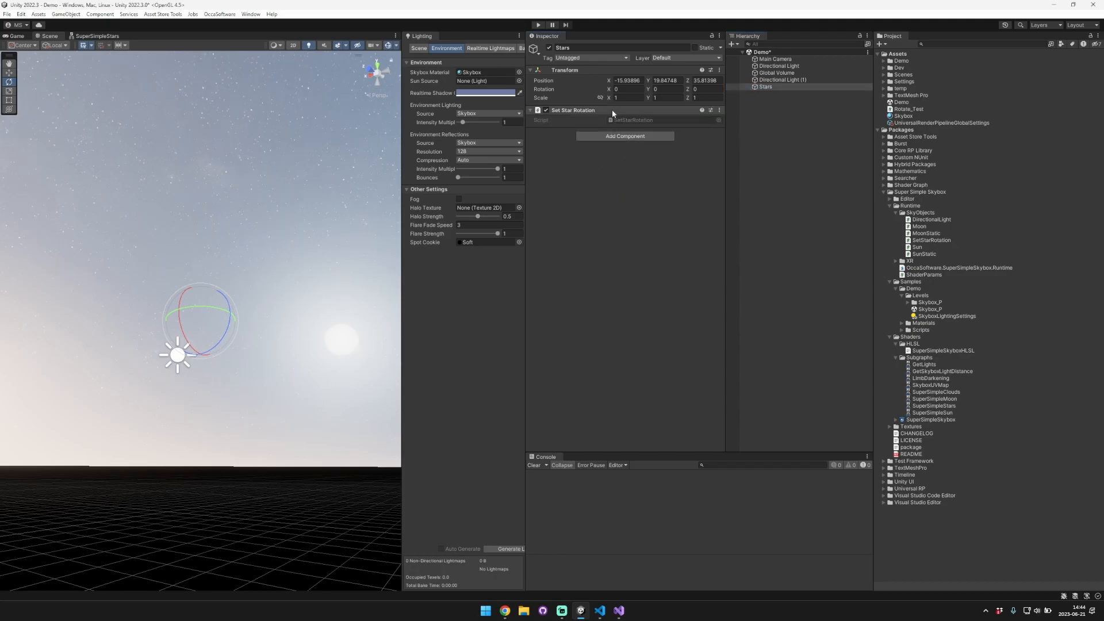
- Remove the Set Star Rotation component from the first directional light
left_click(782, 66)
left_click(719, 361)
left_click(754, 374)
left_click(789, 133)
left_click(787, 80)
- Rotate the Stars object to about -7.3, 37.7, -27.8 degrees to reorient the star field, undoing a trial turn
left_click(766, 87)
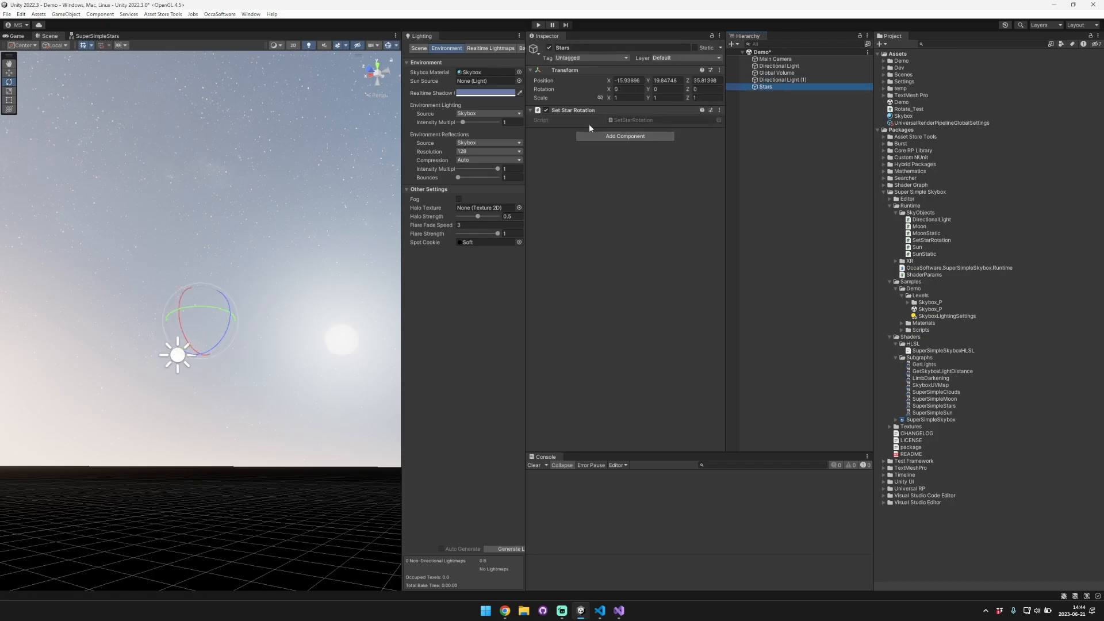
mouse_move(190, 332)
left_mouse_down()
mouse_move(194, 340)
mouse_move(178, 326)
mouse_move(188, 319)
left_mouse_up()
key("ctrl+z")
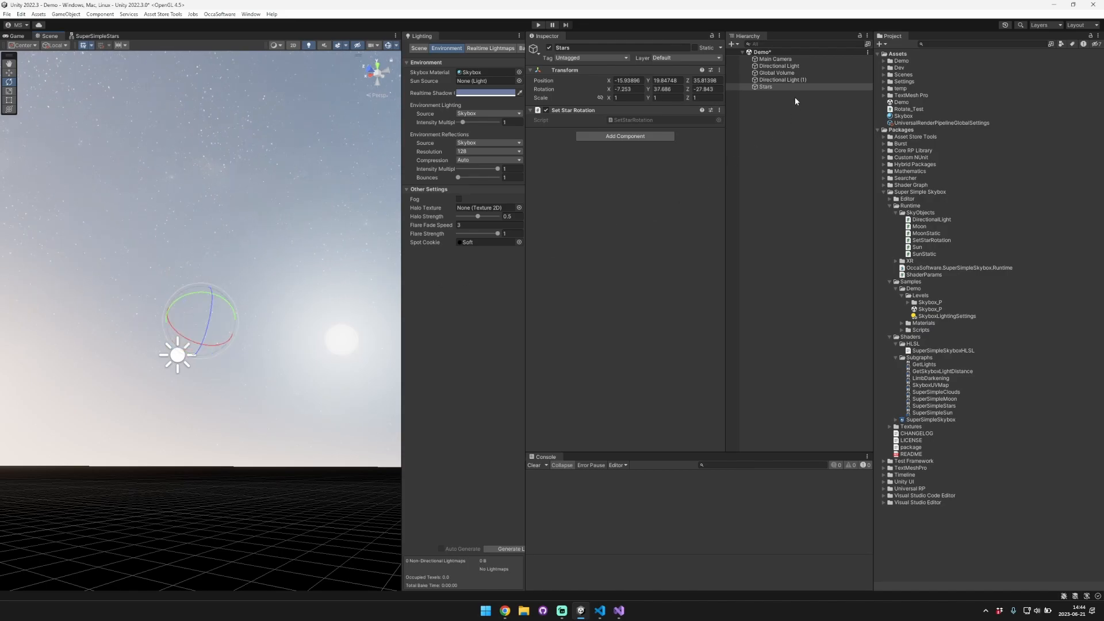
- Compare the Day And Night Colors and Constant color modes on the Skybox material and leave it on Constant
left_click(908, 117)
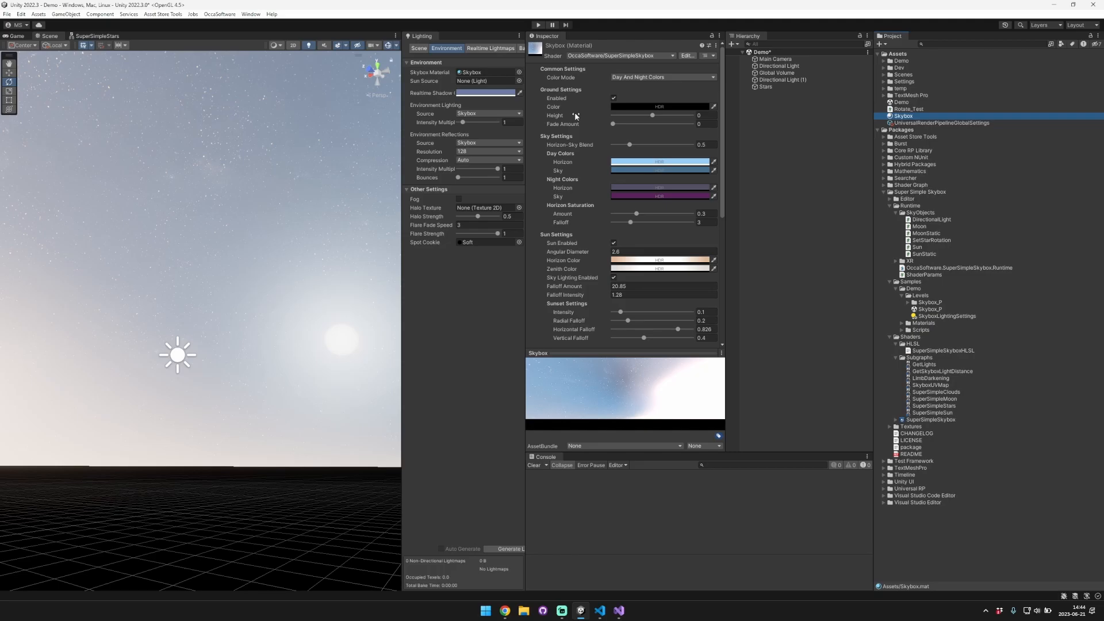
left_click(649, 79)
left_click(635, 97)
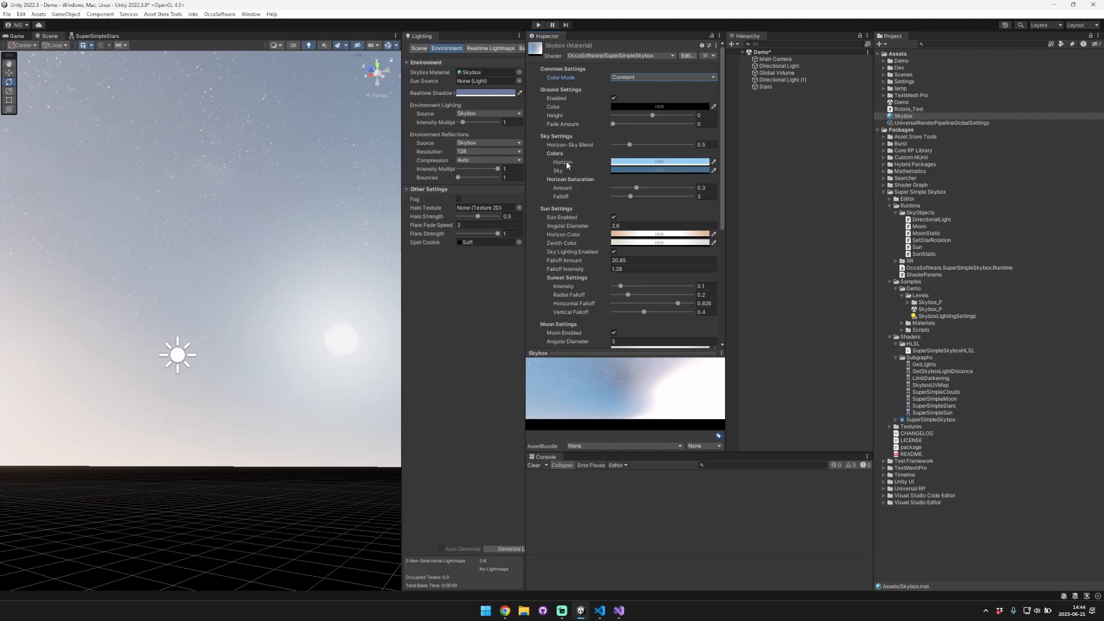
left_click(649, 77)
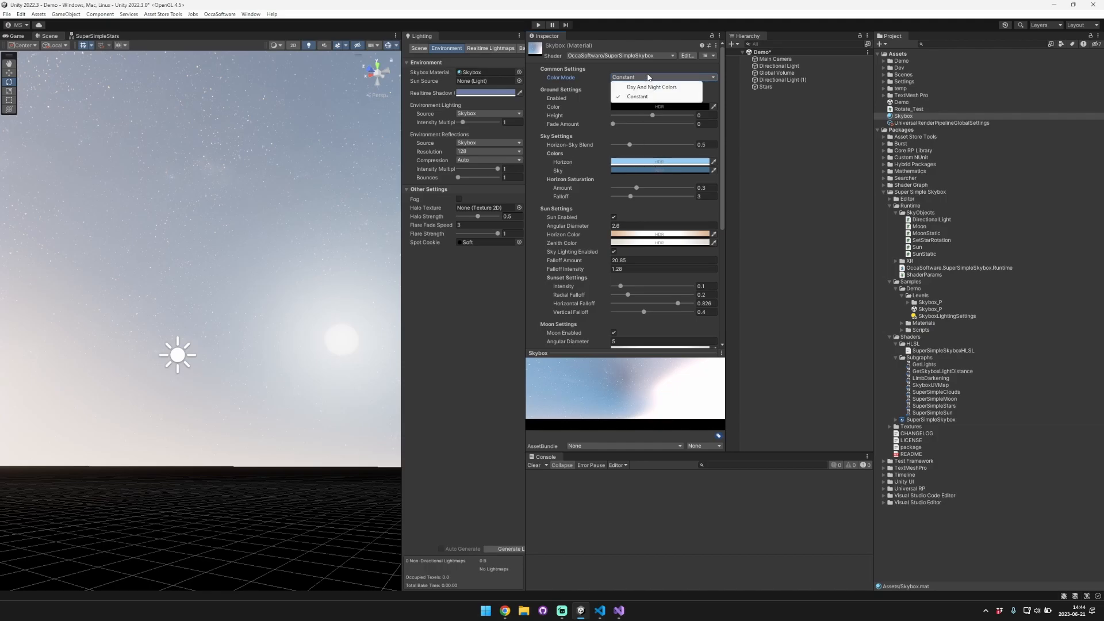
left_click(649, 87)
left_click(665, 77)
left_click(661, 96)
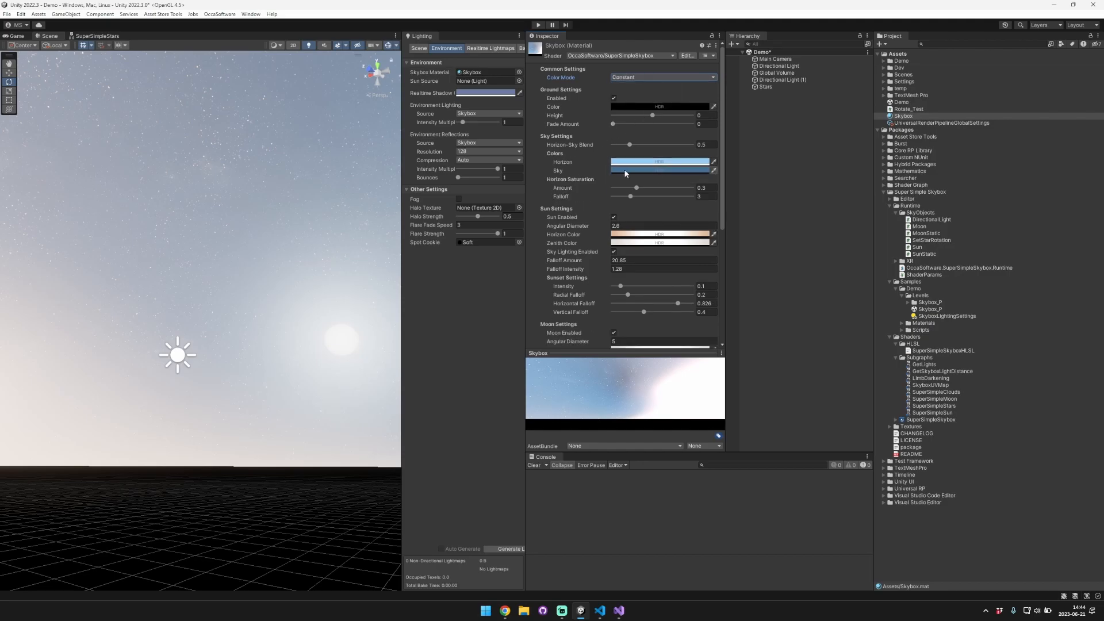
- Set the Skybox material's Horizon and Sky colors to a similar medium blue
scroll(616, 195, "down", 6)
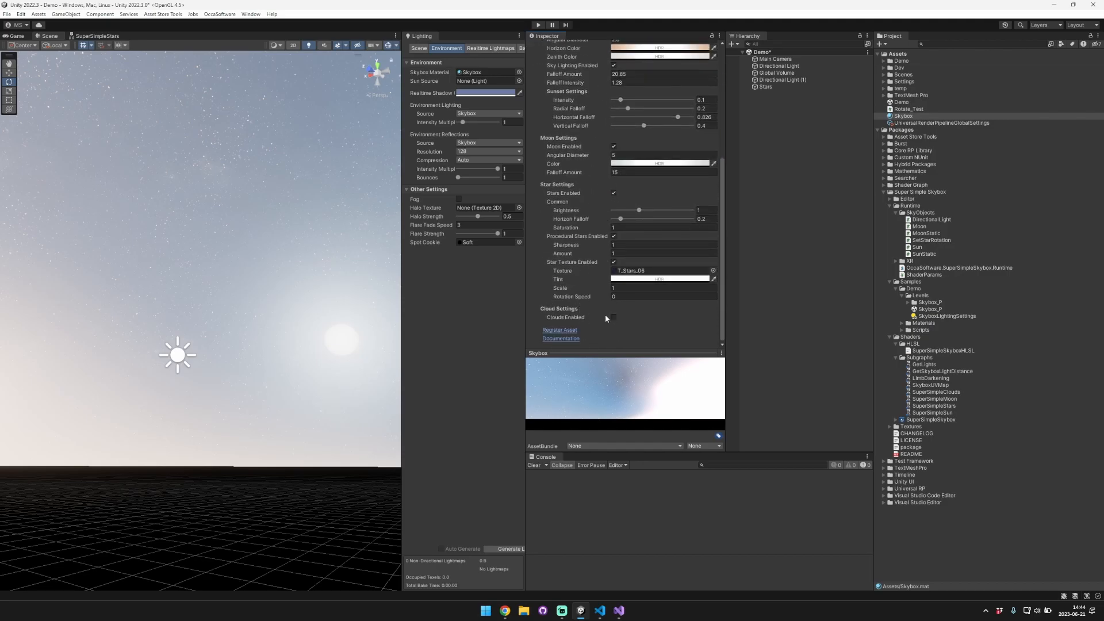
scroll(613, 287, "up", 6)
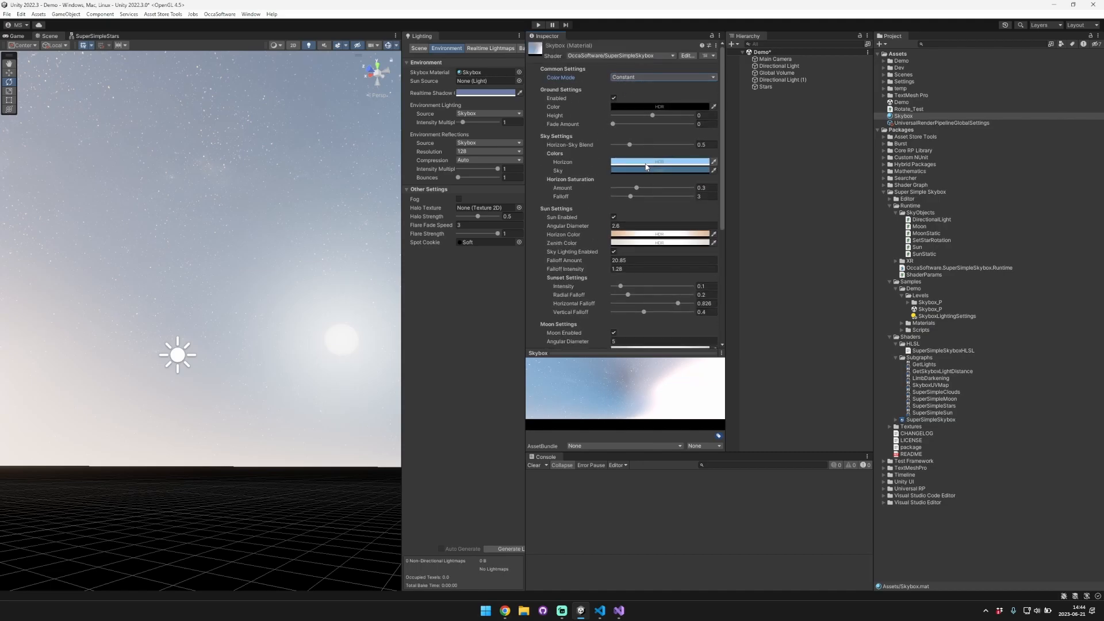
left_click(647, 162)
left_click(673, 214)
left_click_drag(672, 214, 701, 231)
left_click(741, 156)
left_click(627, 170)
left_click(735, 163)
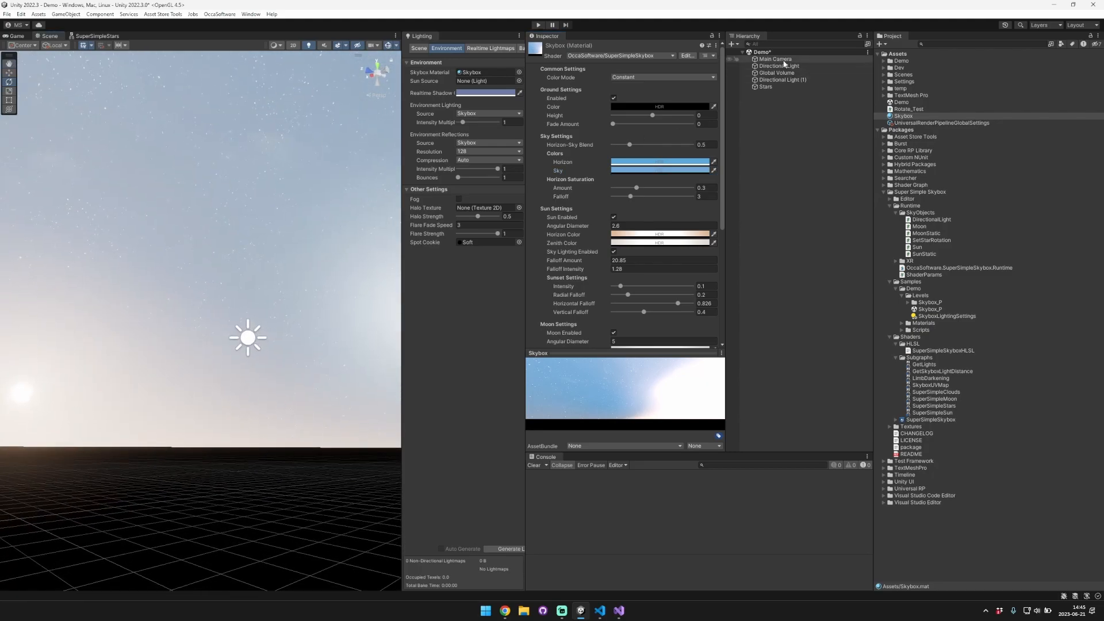
- Try swinging the sun light below the horizon to view the constant sky colors at night, and undo the rotation
left_click(742, 65)
right_click_drag(302, 222, 263, 278)
left_click_drag(263, 279, 233, 164)
right_click_drag(234, 163, 319, 127)
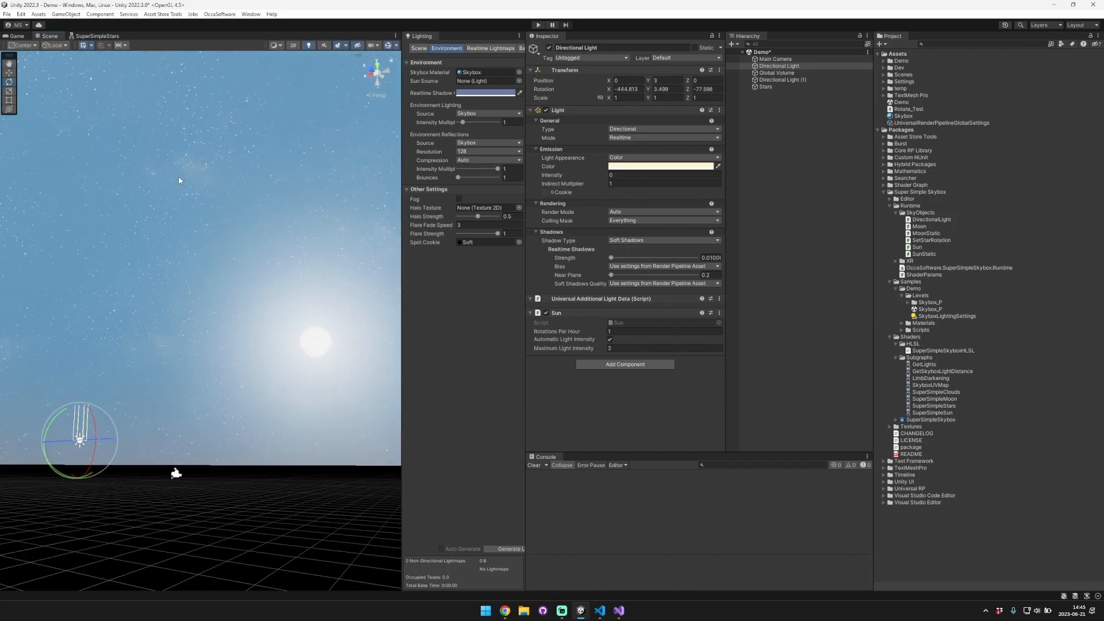
right_click_drag(167, 171, 155, 129)
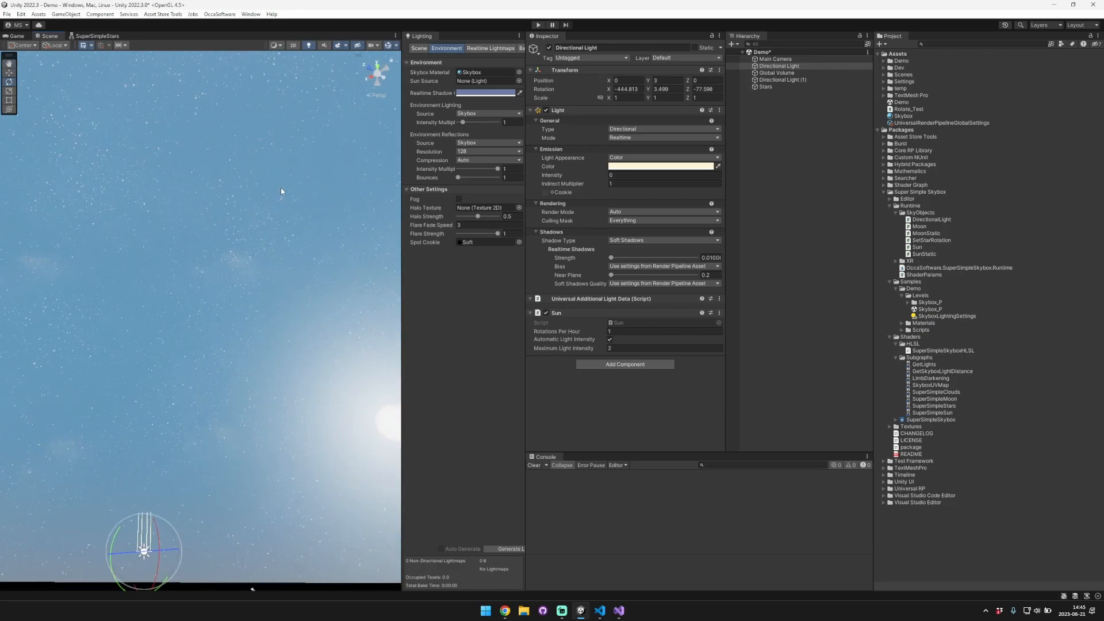
key("ctrl+z")
right_click_drag(213, 174, 181, 216)
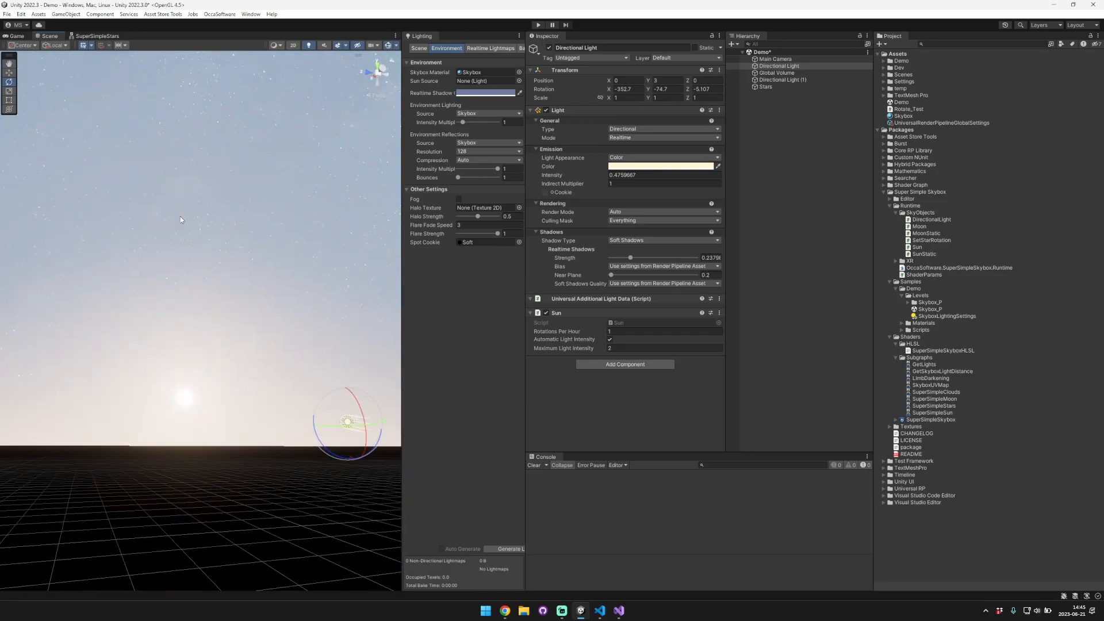
- Raise the sun light higher above the horizon and return the Skybox material's Color Mode to Day And Night Colors
left_click_drag(349, 398, 345, 420)
right_click_drag(345, 420, 339, 368)
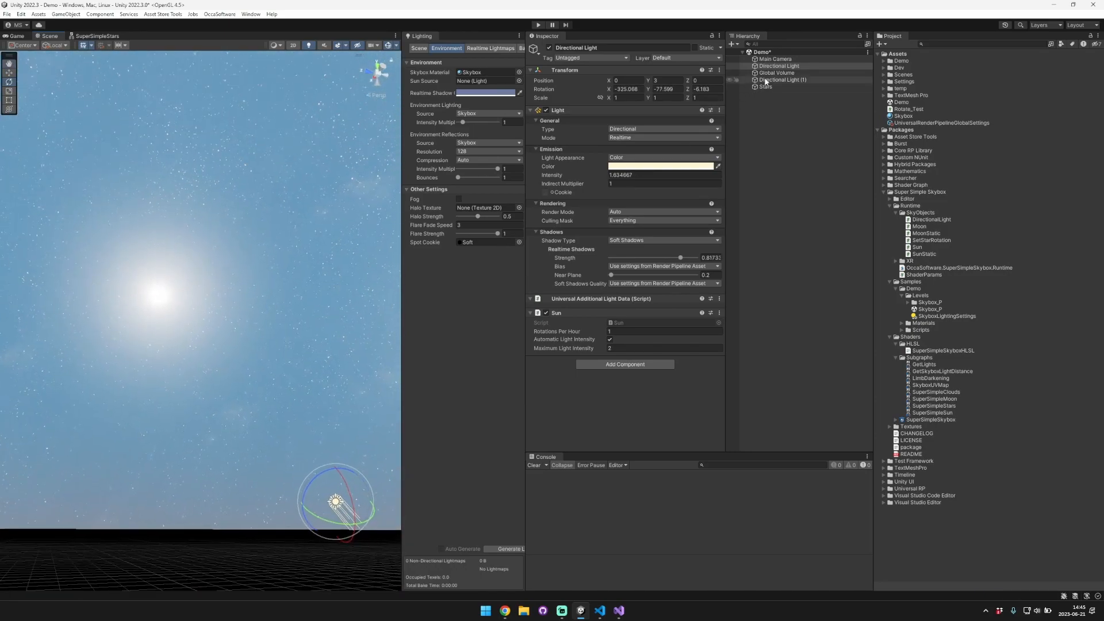
left_click(903, 115)
left_click(662, 77)
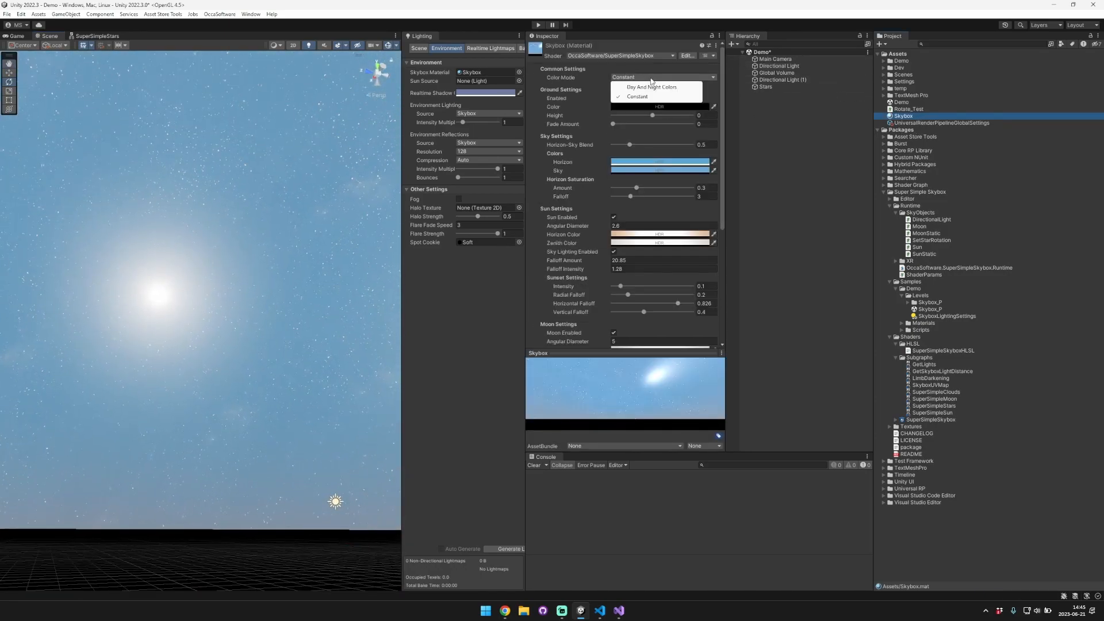
left_click(649, 90)
left_click(336, 502)
left_click_drag(340, 489, 377, 471)
- Enable clouds on the Skybox material and bring its cloud settings into view
left_click(903, 116)
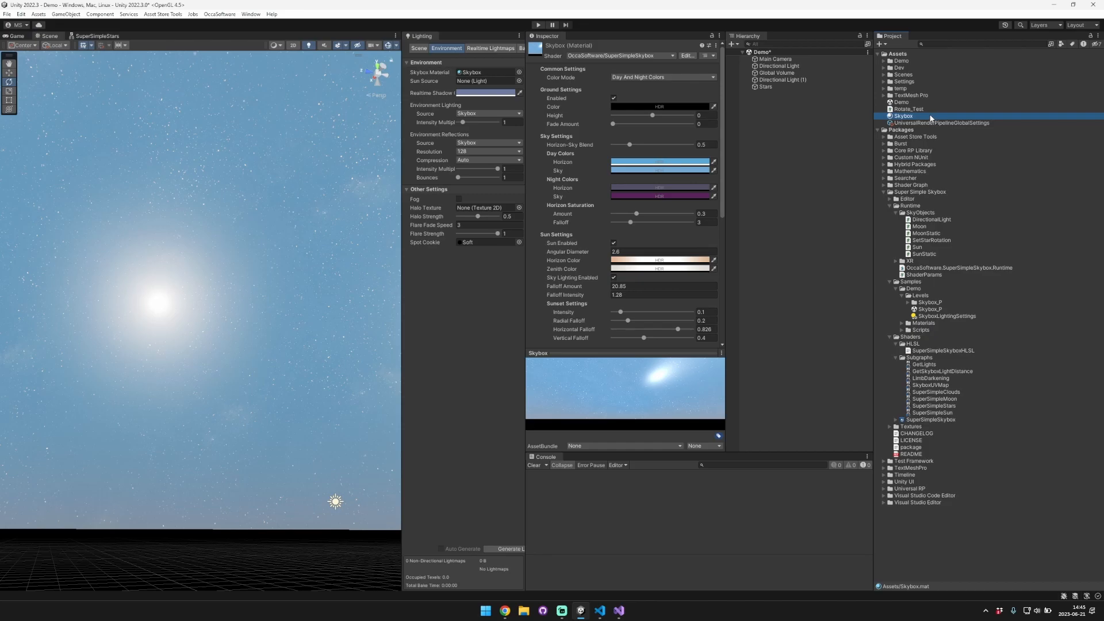
scroll(588, 176, "down", 10)
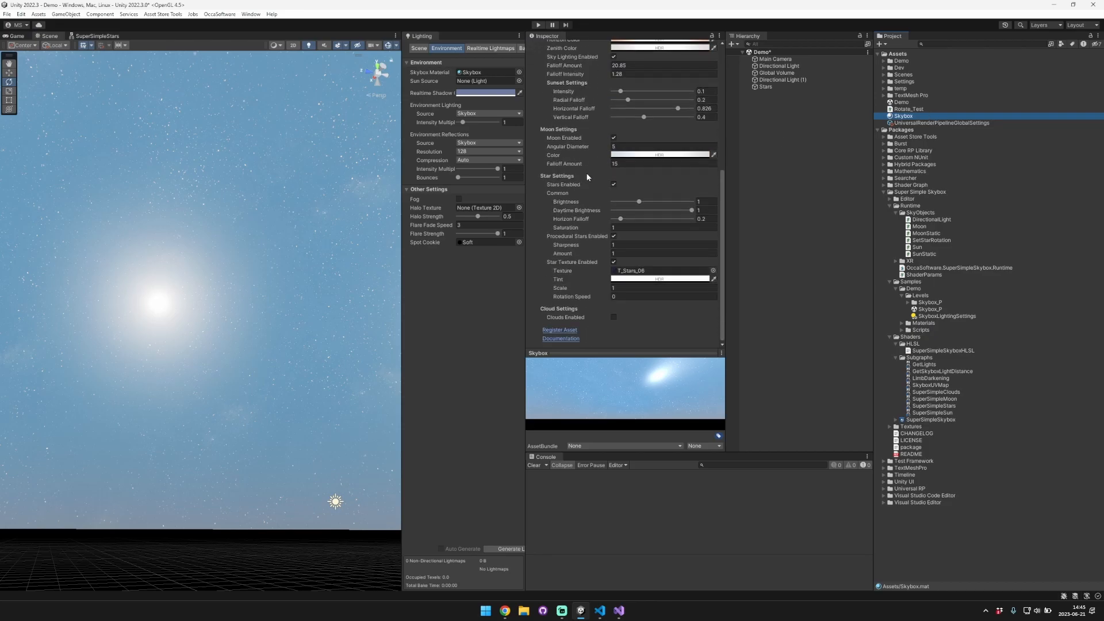
left_click(613, 318)
scroll(653, 220, "down", 5)
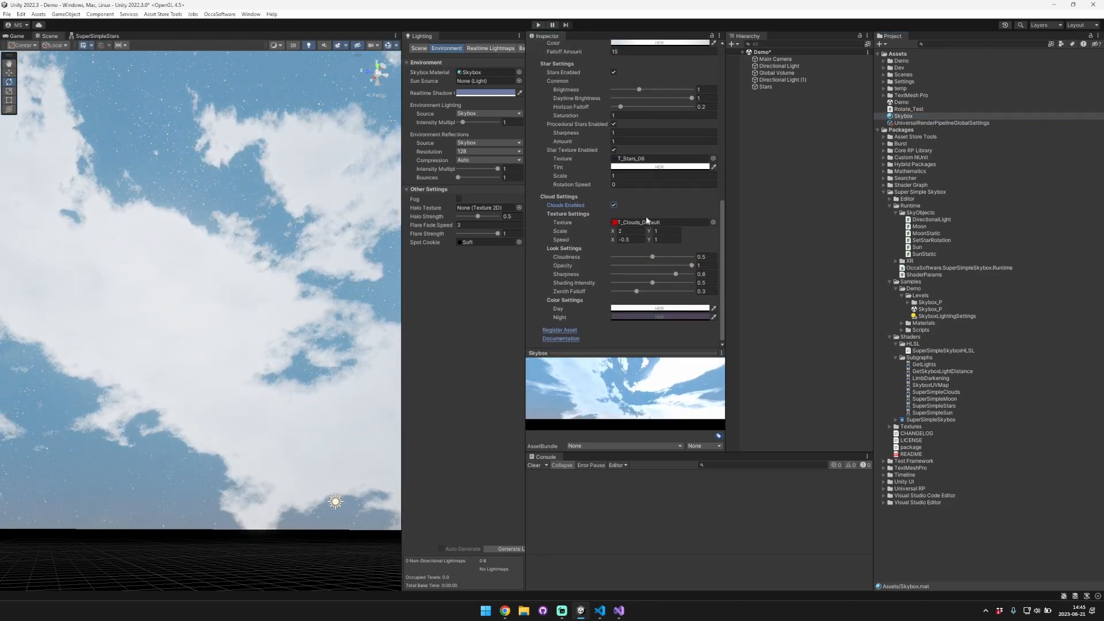
- Preview the available cloud textures on the Skybox material one after another, from T_Clouds-1 through T_Clouds_Petals
left_click(713, 222)
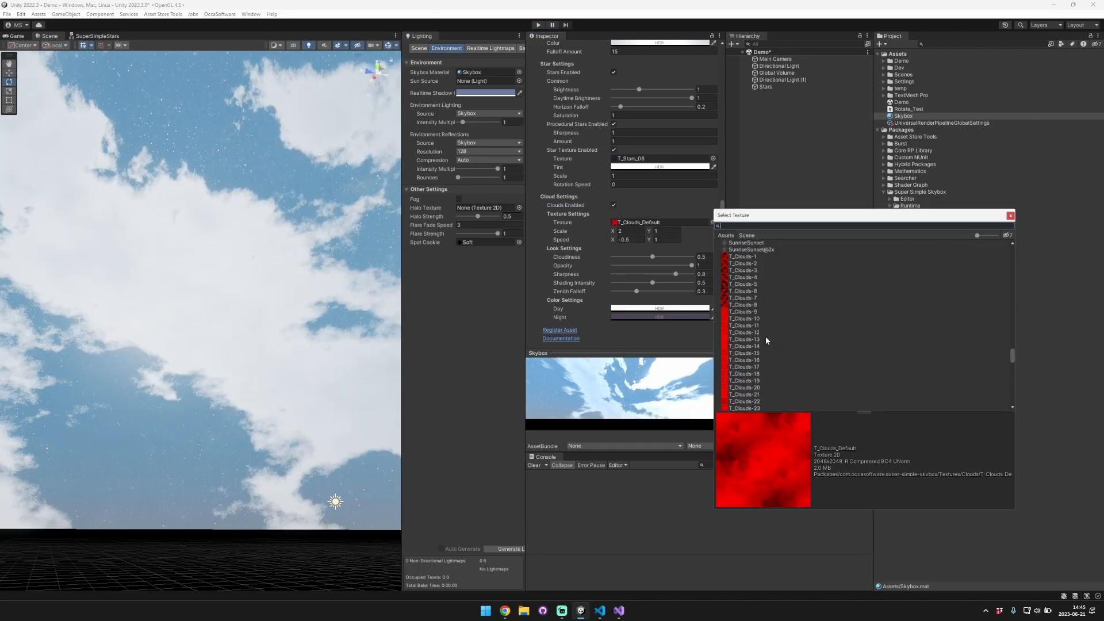
scroll(764, 337, "up", 5)
left_click(758, 283)
key("Down")
key("Down")
key("Down")
key("Down")
key("Down")
key("Down")
key("Down")
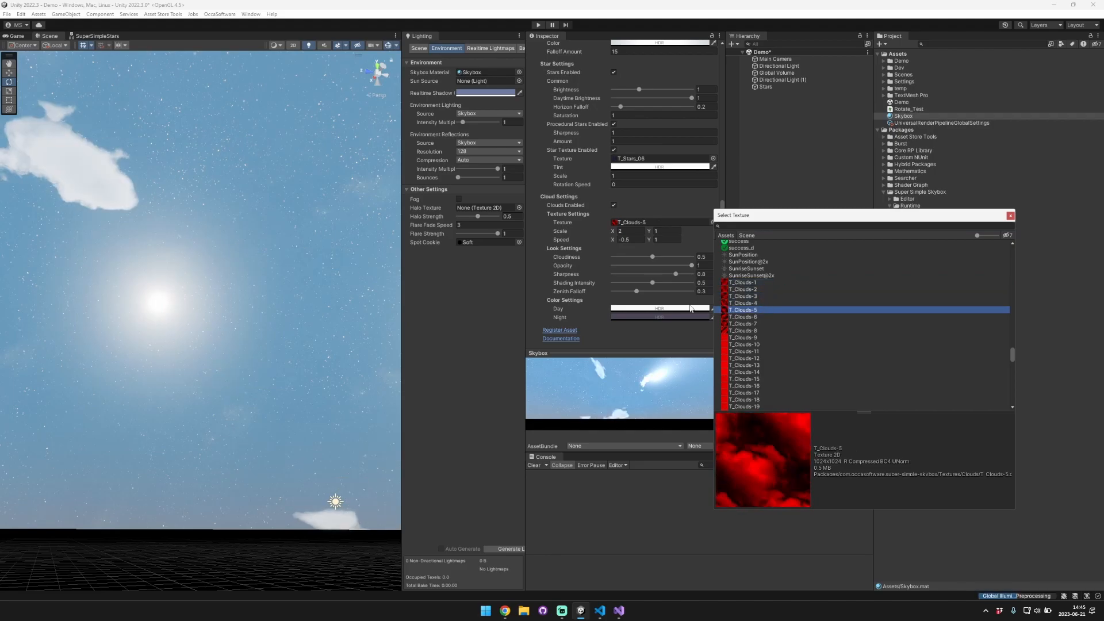
key("Down")
key("Down")
key("Down")
key("Down")
key("Down")
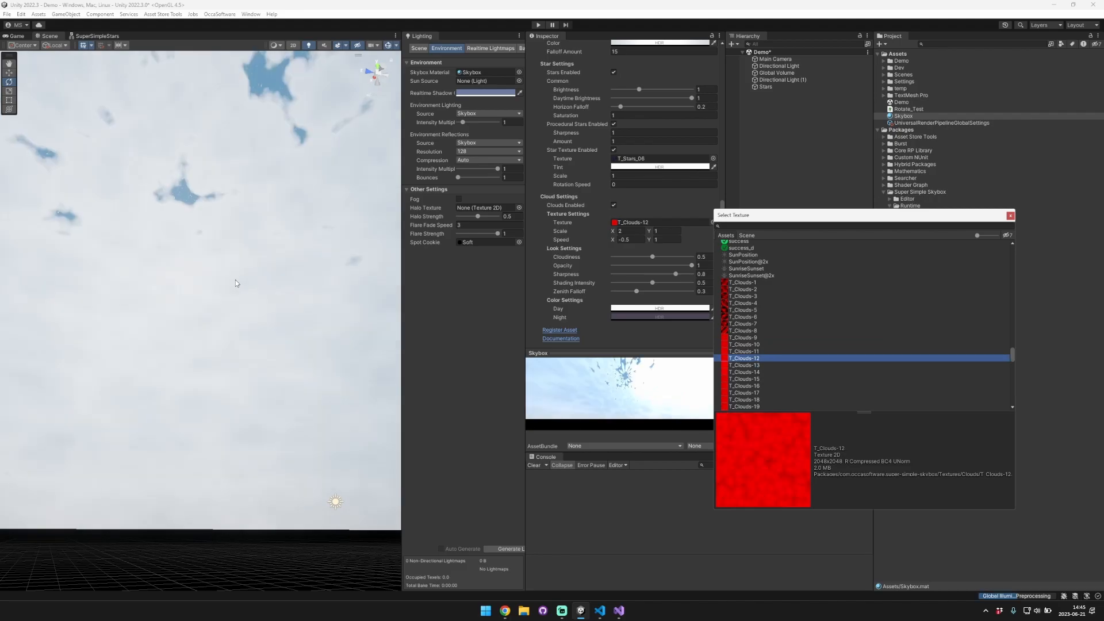
key("Down")
key("Down")
key("Down")
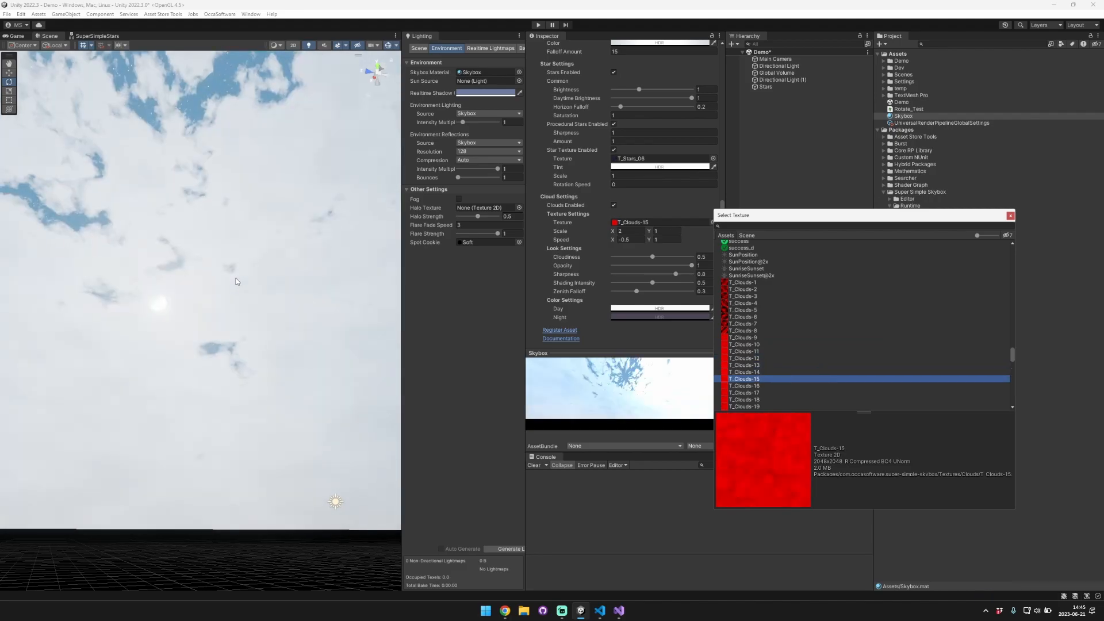
key("Down")
key("Down")
key("Down")
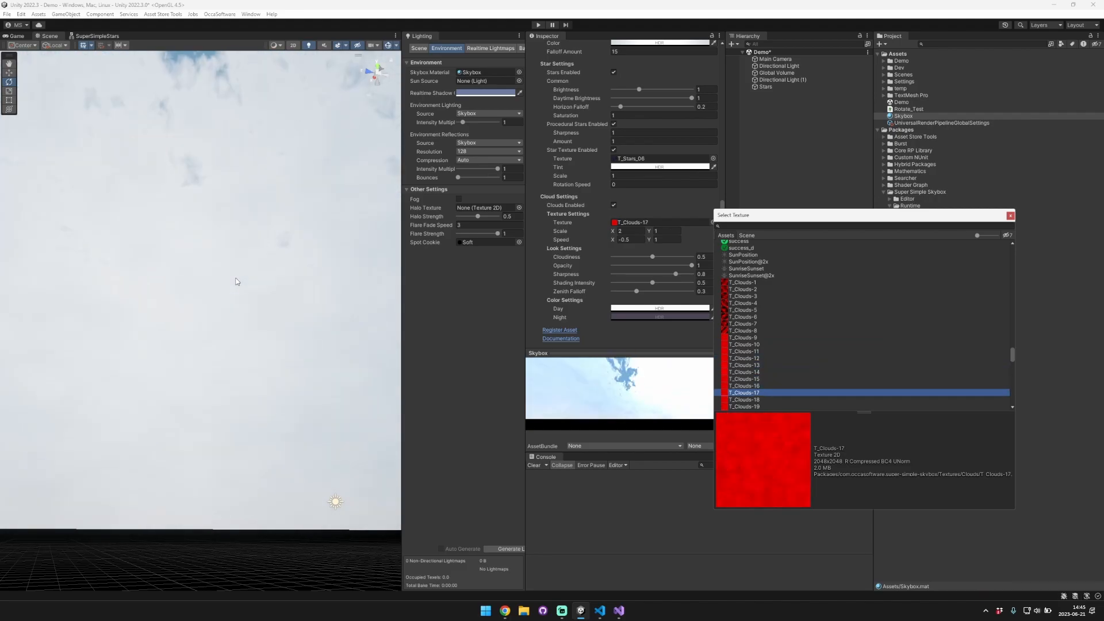
key("Down")
key("Down")
key("Down")
key("Down")
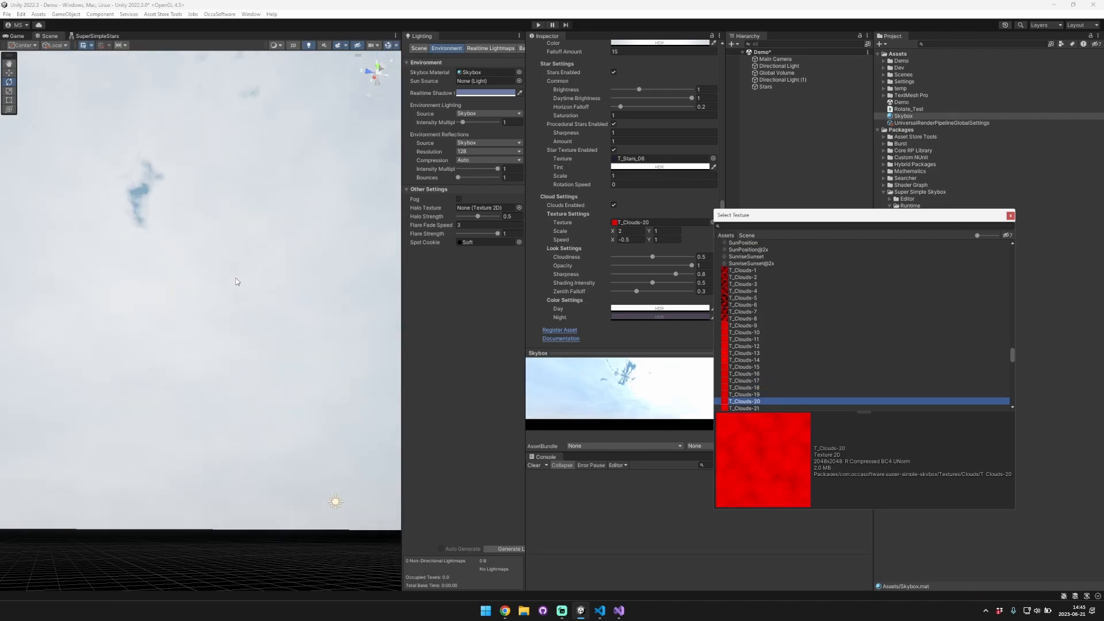
key("Down")
key("Down")
key("Down")
key("Down")
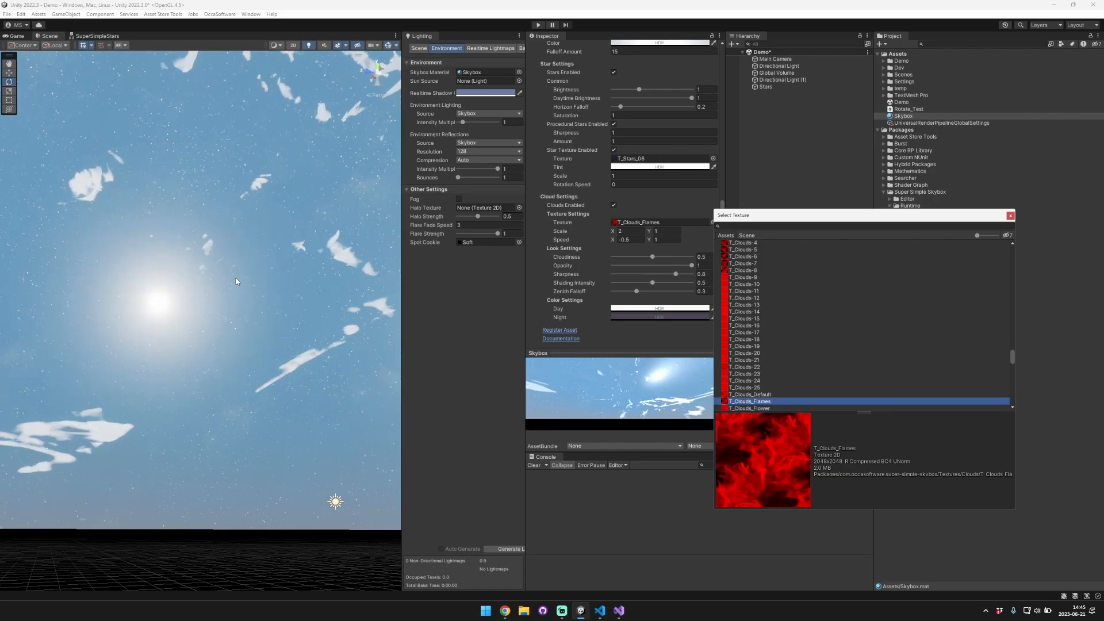
key("Down")
key("Down")
key("Down")
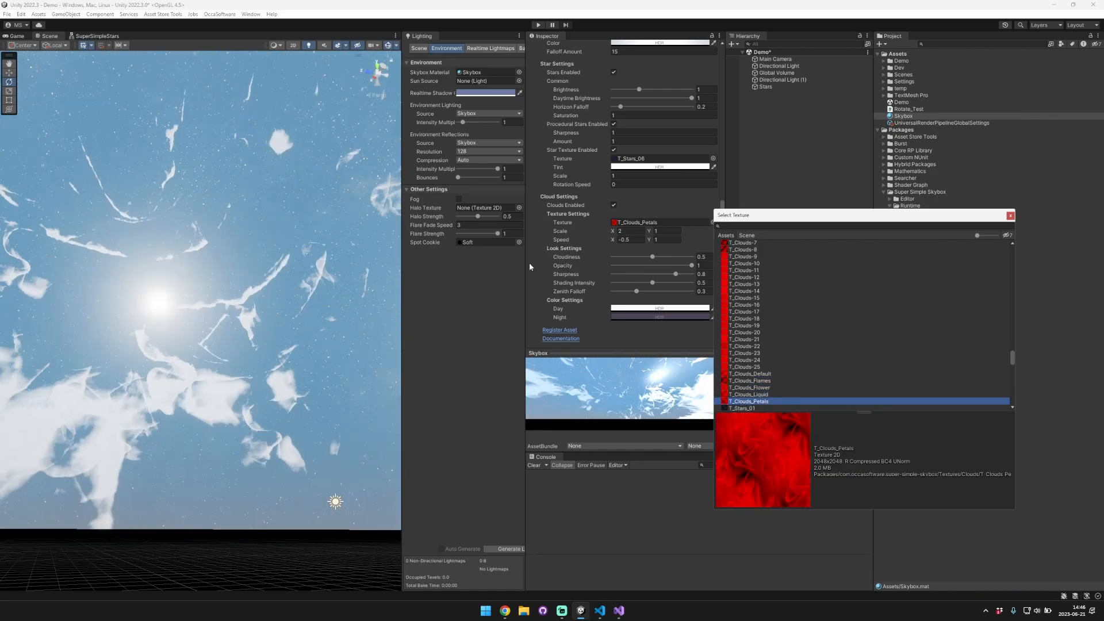
- Set the Skybox material's cloud texture to T_Clouds-12 and lower Cloudiness to about 0.259
left_click(792, 257)
scroll(756, 294, "up", 5)
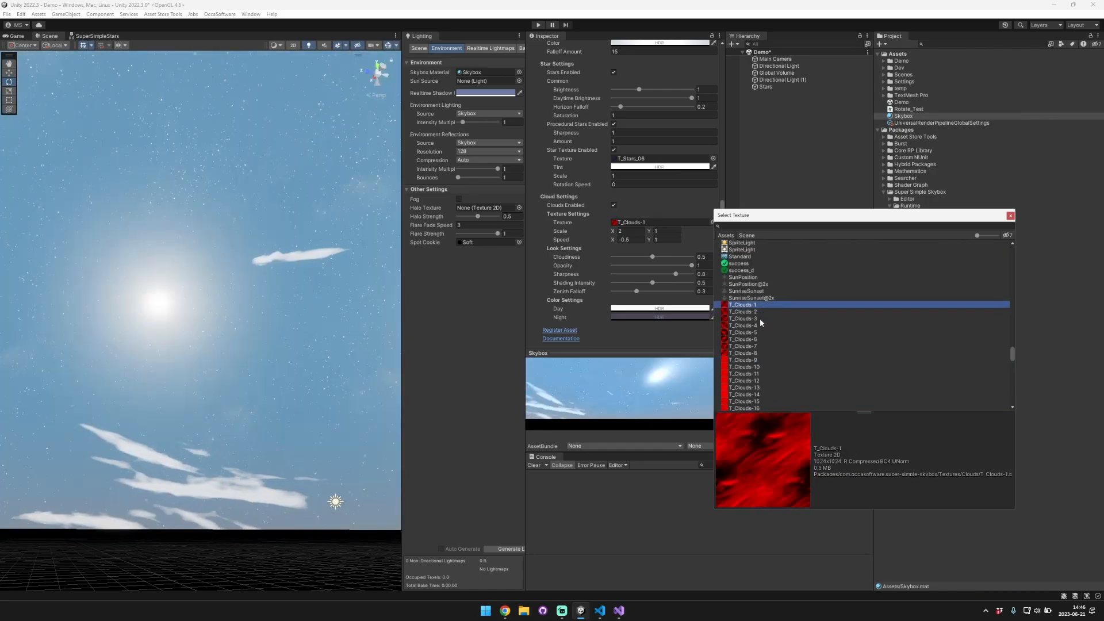
left_click(763, 367)
key("Down")
key("Down")
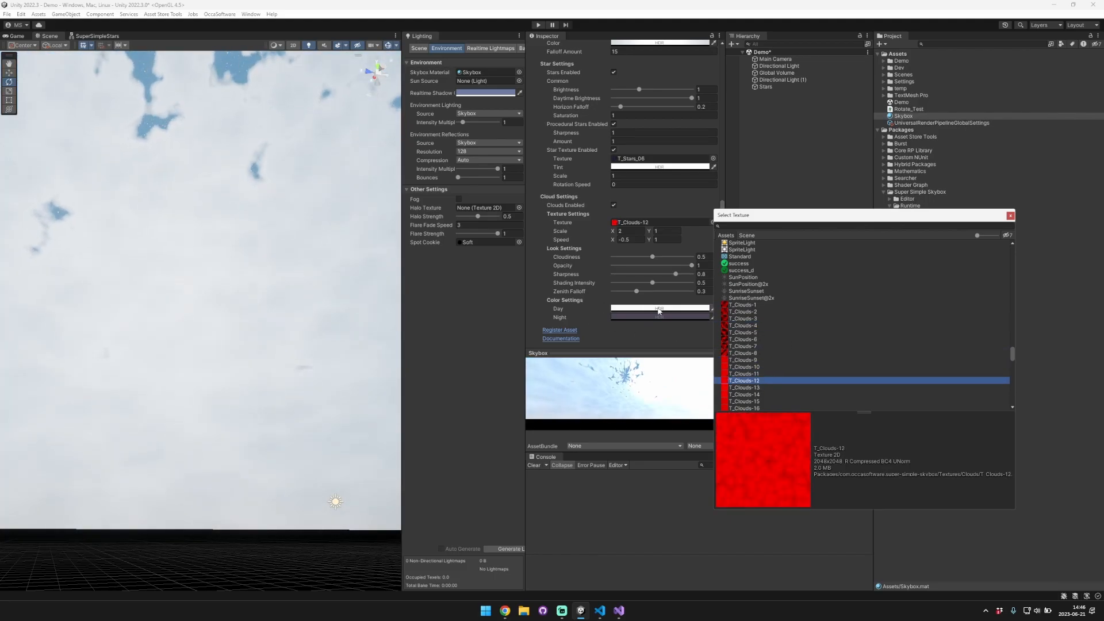
left_click_drag(653, 257, 633, 257)
right_click_drag(299, 226, 104, 210)
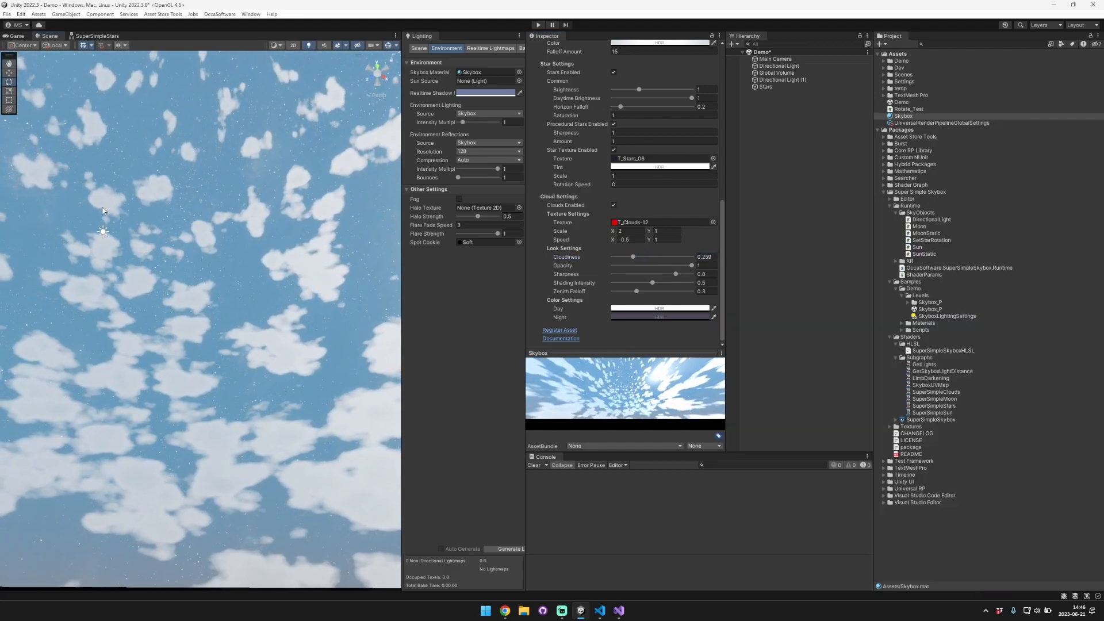
- Set the cloud texture's Speed to 0 on both X and Y
left_click(635, 239)
type("0")
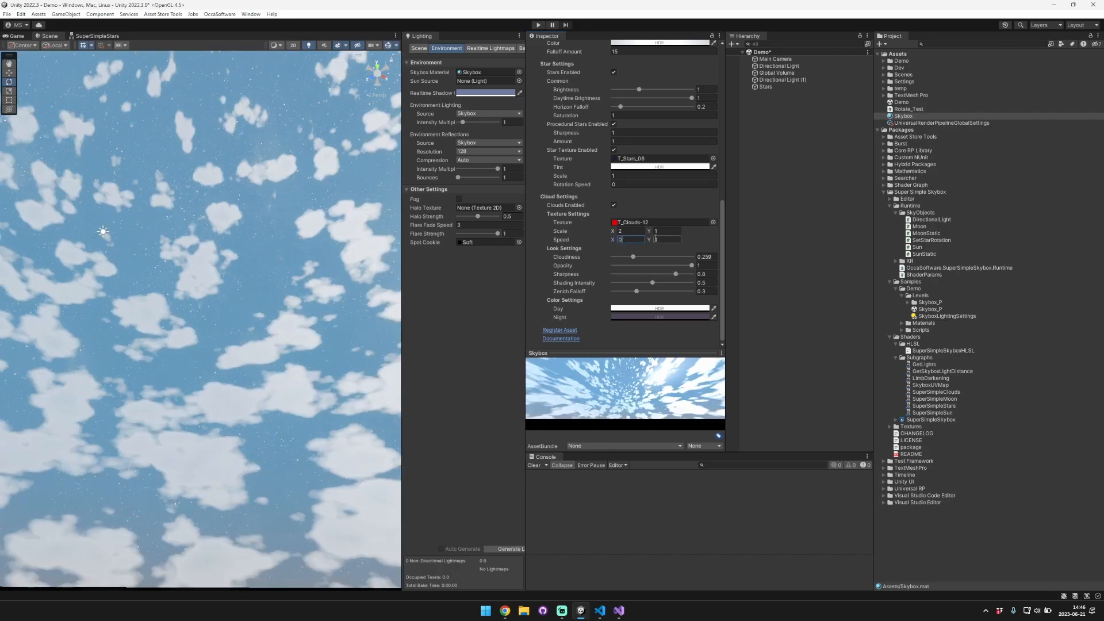
left_click(656, 239)
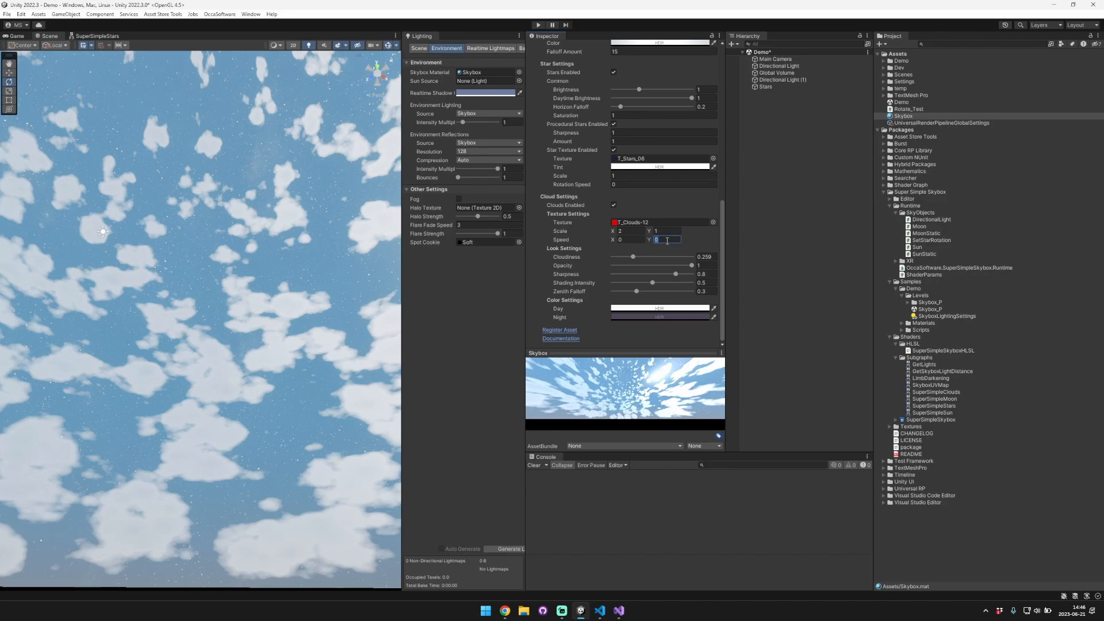
- Try cloud Speed Y values of 5 and -5 to compare the drift direction, and return it to 0
type("5")
key("Return")
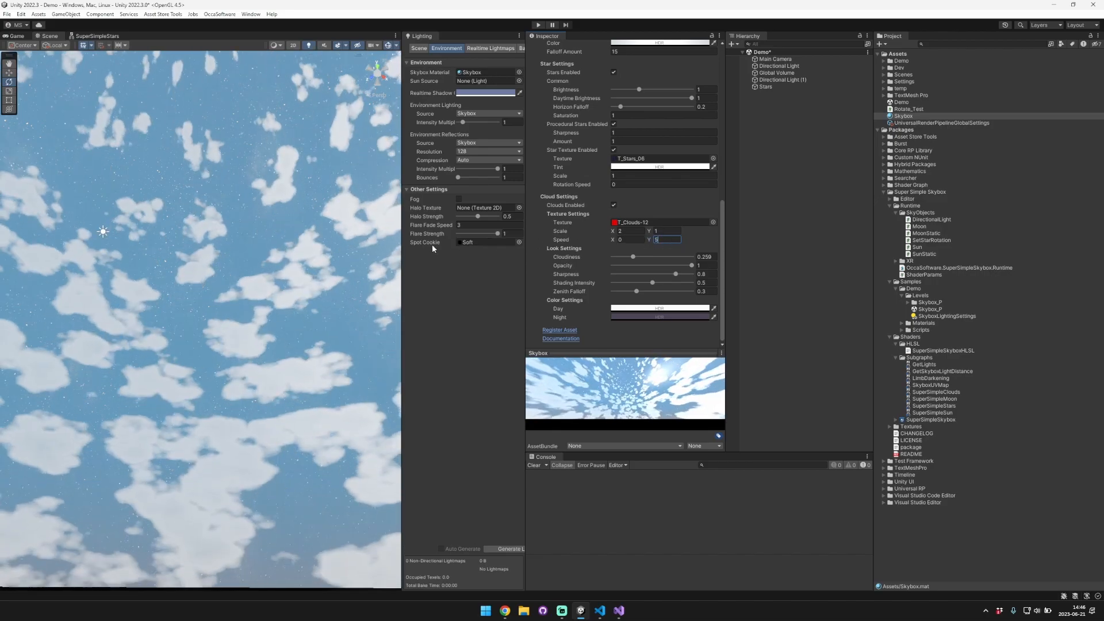
right_click_drag(304, 271, 305, 282)
left_click(673, 239)
type("-5")
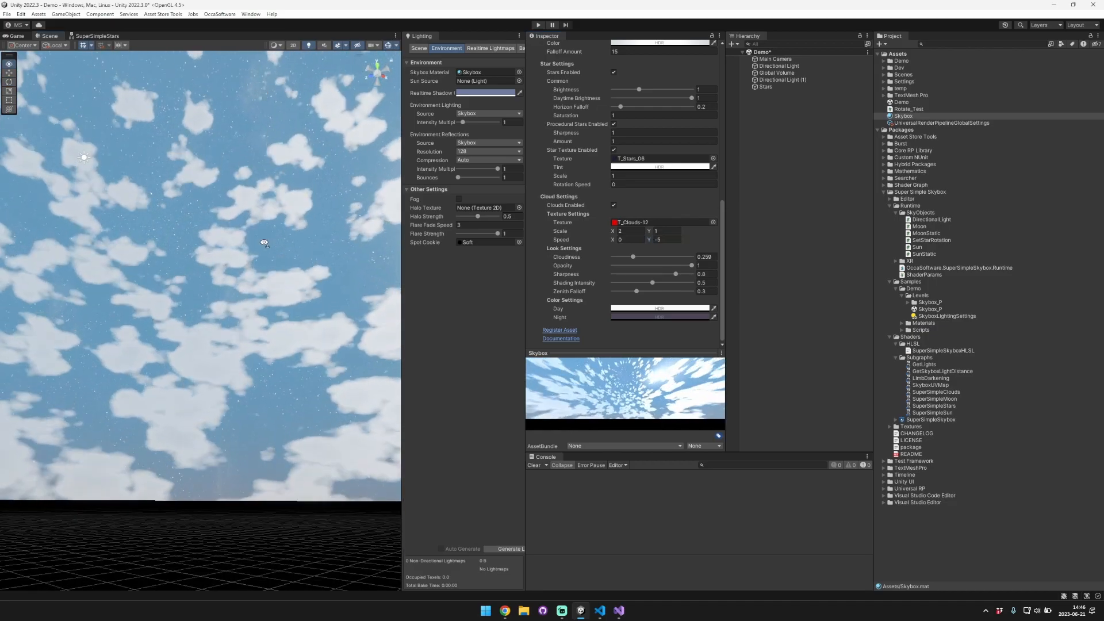
left_click(673, 239)
type("0")
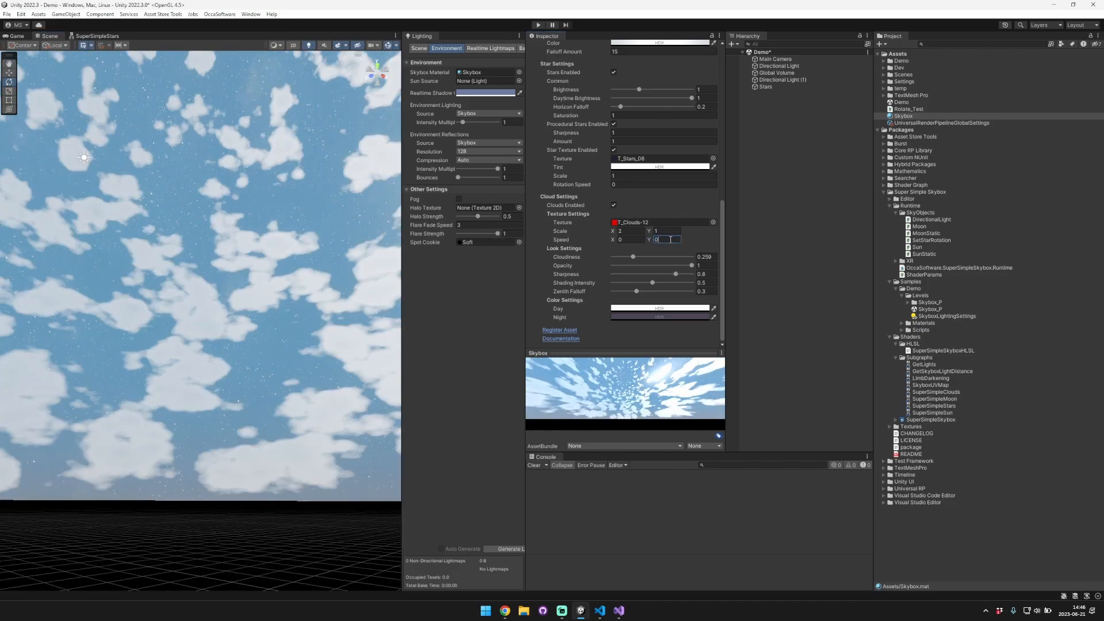
- Look up at the zenith and try a cloud Zenith Falloff of 0, then raise it to 0.6
right_click_drag(222, 290, 216, 242)
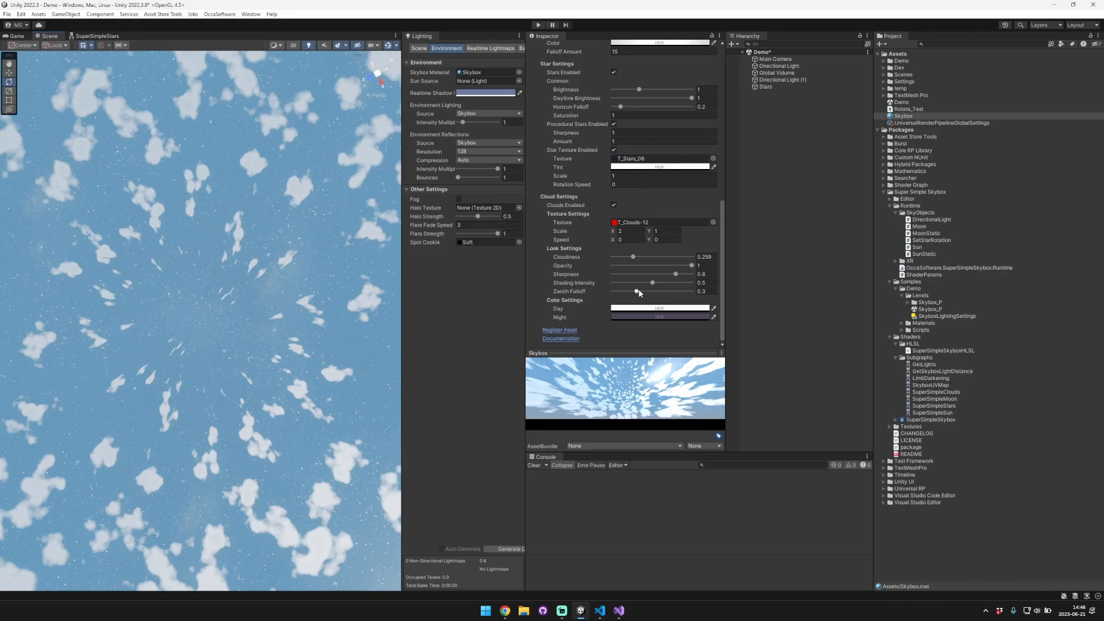
left_click_drag(639, 294, 610, 293)
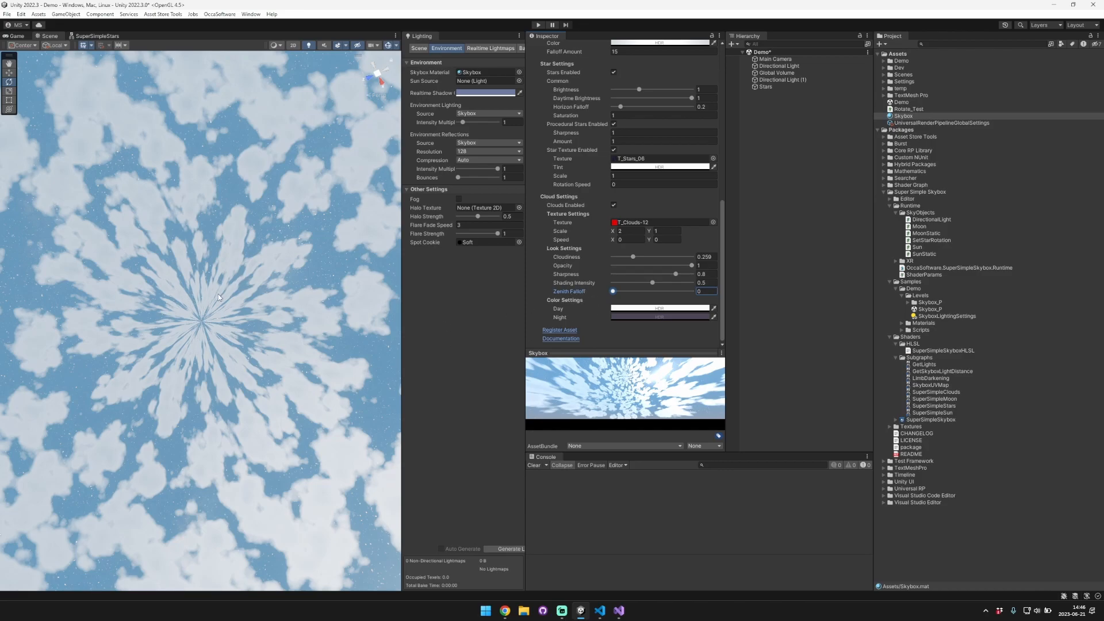
left_click_drag(613, 291, 662, 291)
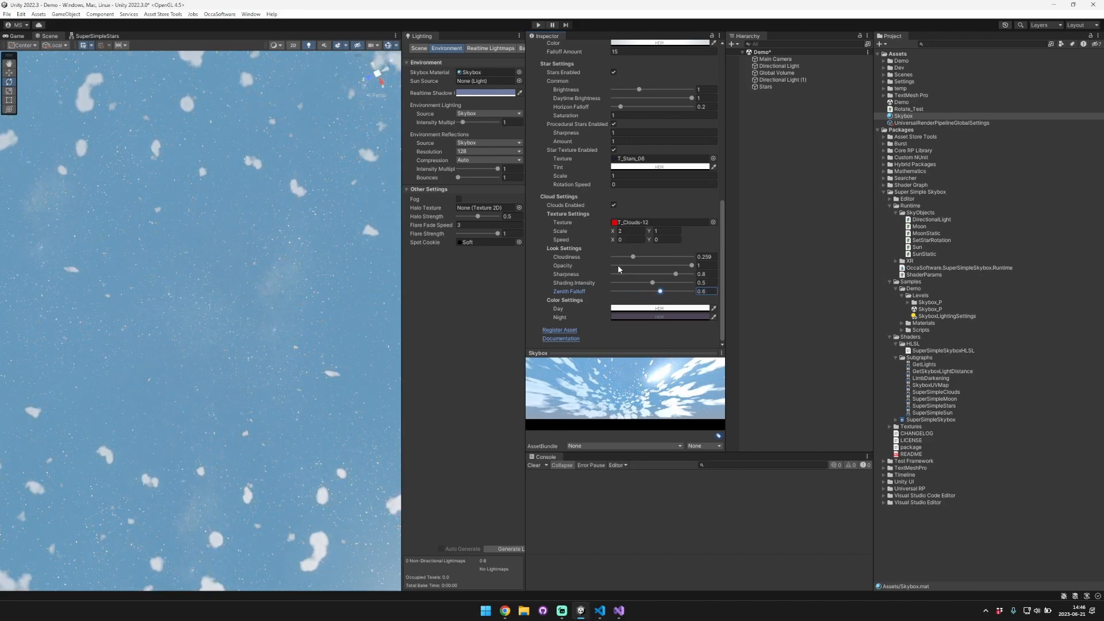
- Try several cloud Scale X values such as 3 and 1, ending at 5
right_click_drag(256, 453, 168, 401)
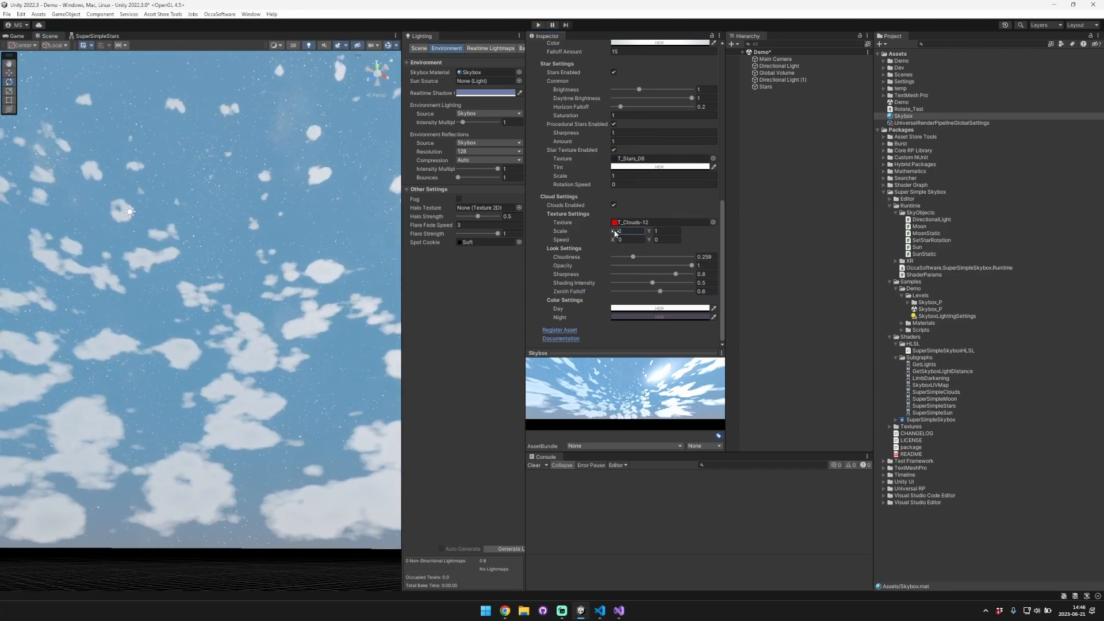
type("3")
right_click_drag(246, 226, 308, 234)
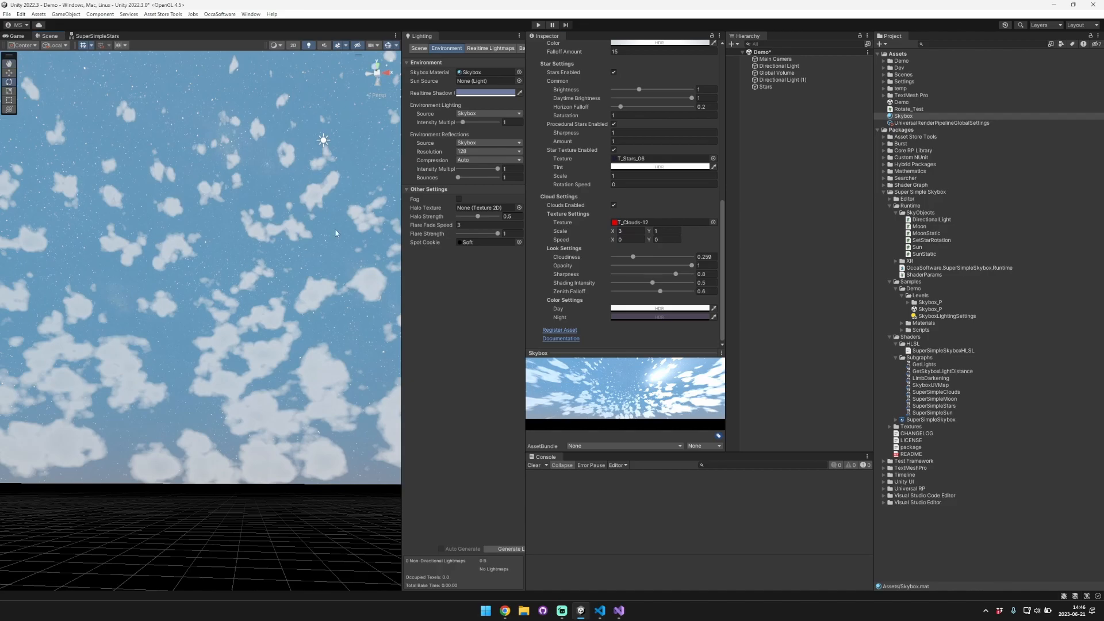
key("BackSpace")
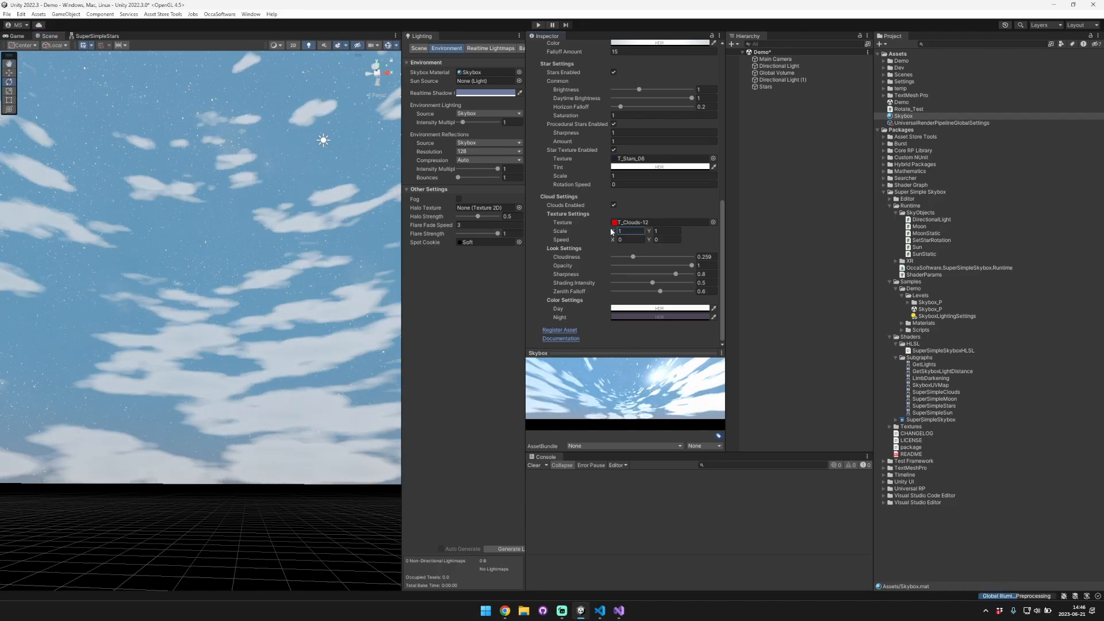
type("4")
key("BackSpace")
type("5")
right_click_drag(330, 216, 460, 213)
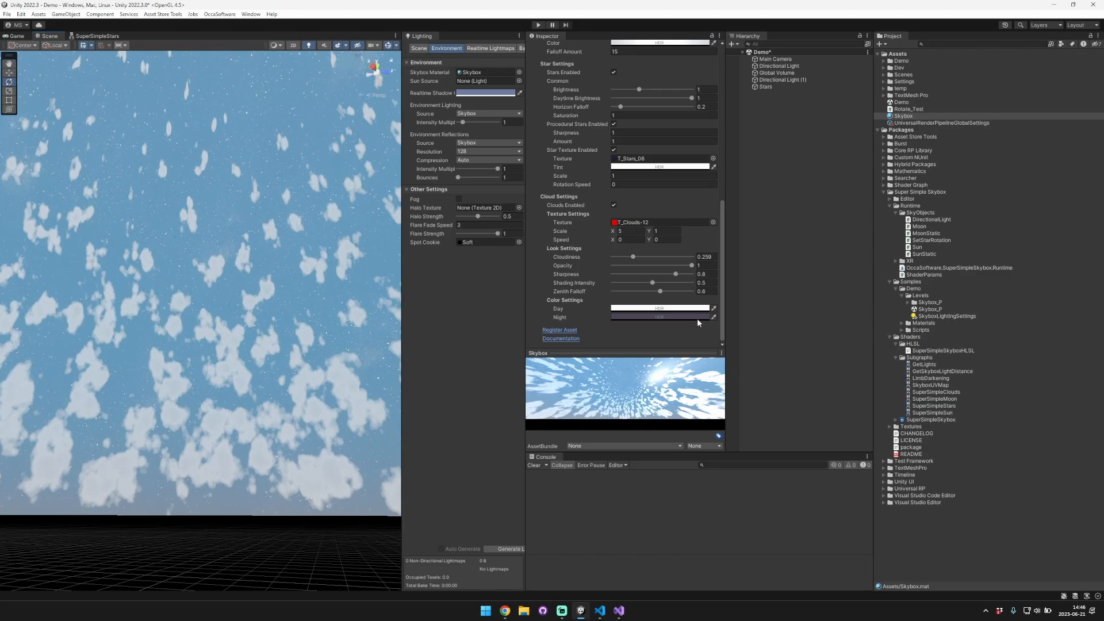
- Set the cloud Scale to Y 2 and X 3, checking the cloud pattern around the sky
type("2")
right_click_drag(322, 213, 324, 238)
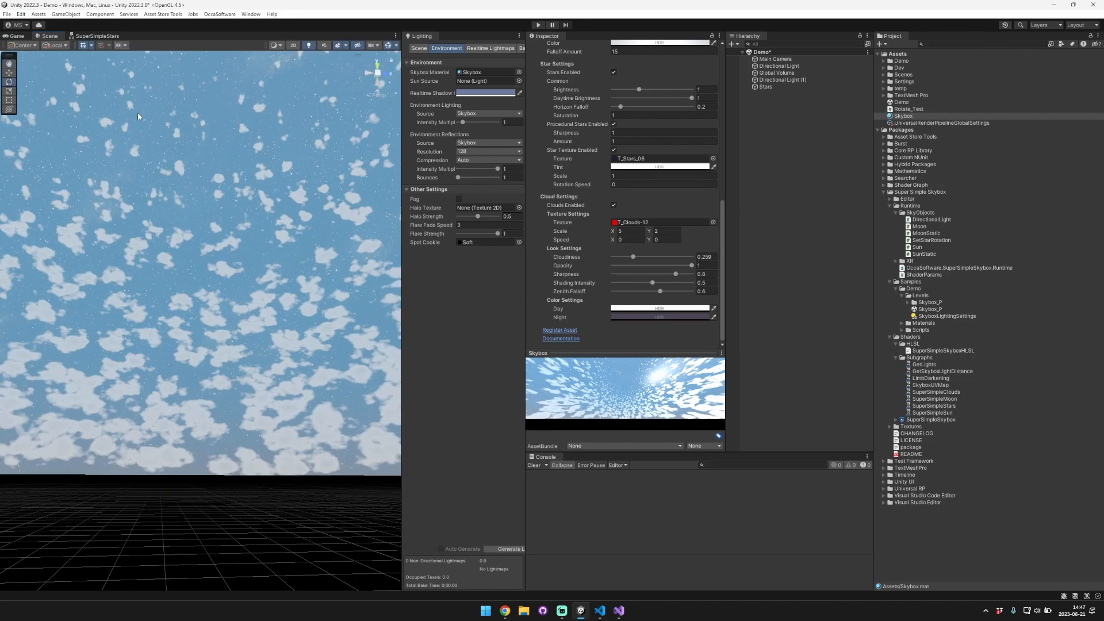
left_click(638, 231)
type("3")
right_click_drag(296, 230, 420, 224)
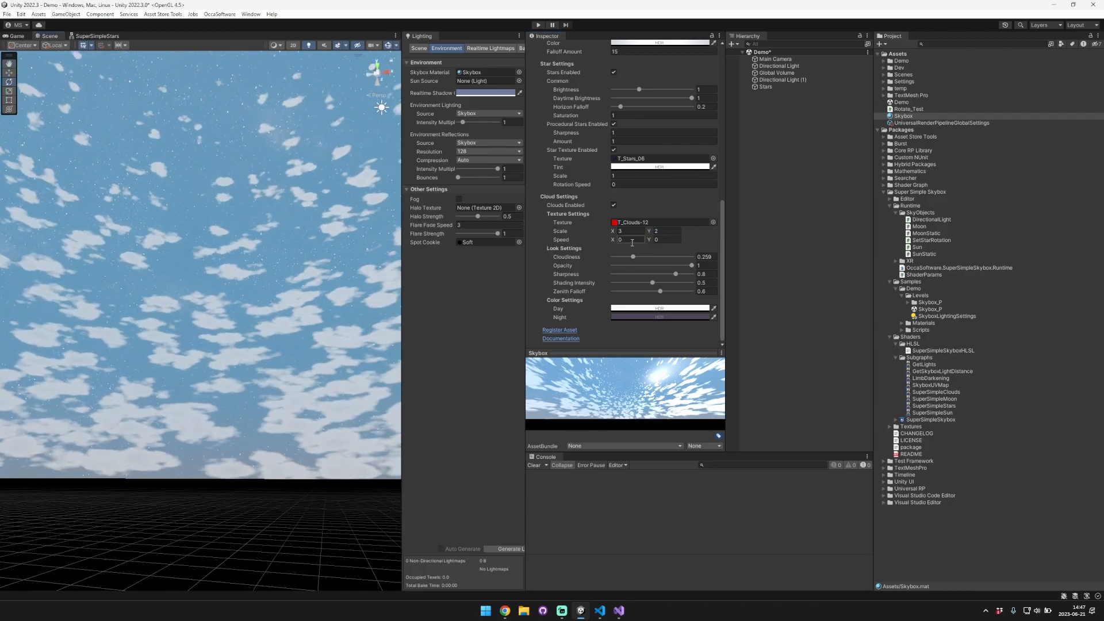
- Raise Cloudiness to about 0.336 and switch the cloud texture to T_Clouds-16, previewing the neighbouring textures first
mouse_move(635, 259)
left_mouse_down()
mouse_move(620, 258)
mouse_move(655, 259)
mouse_move(639, 258)
left_mouse_up()
left_click(713, 222)
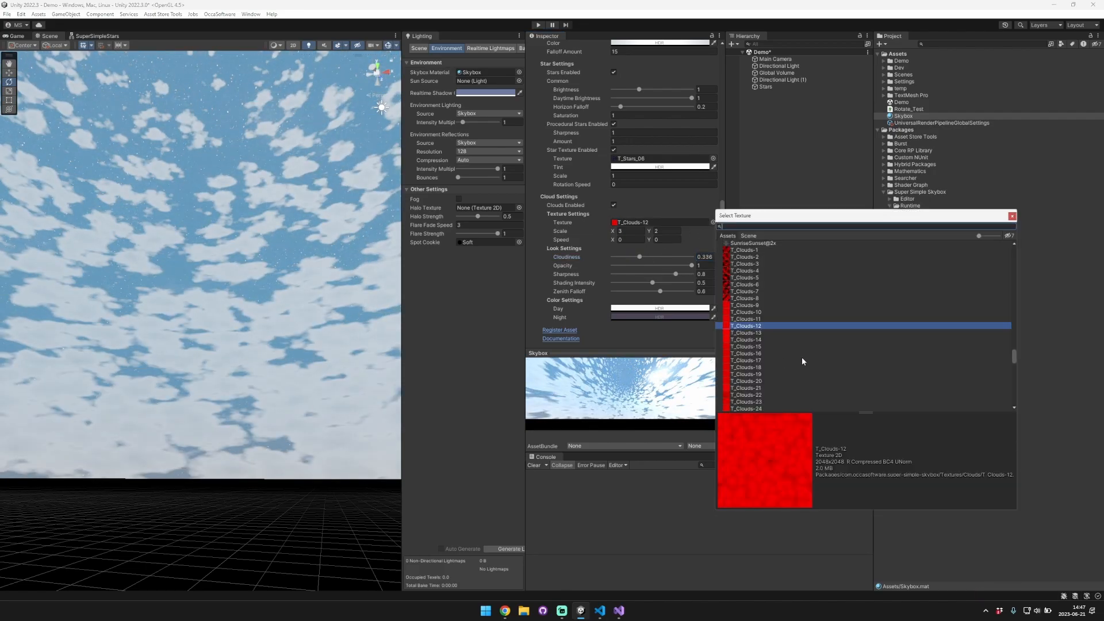
left_click(762, 332)
left_click(765, 339)
left_click(771, 353)
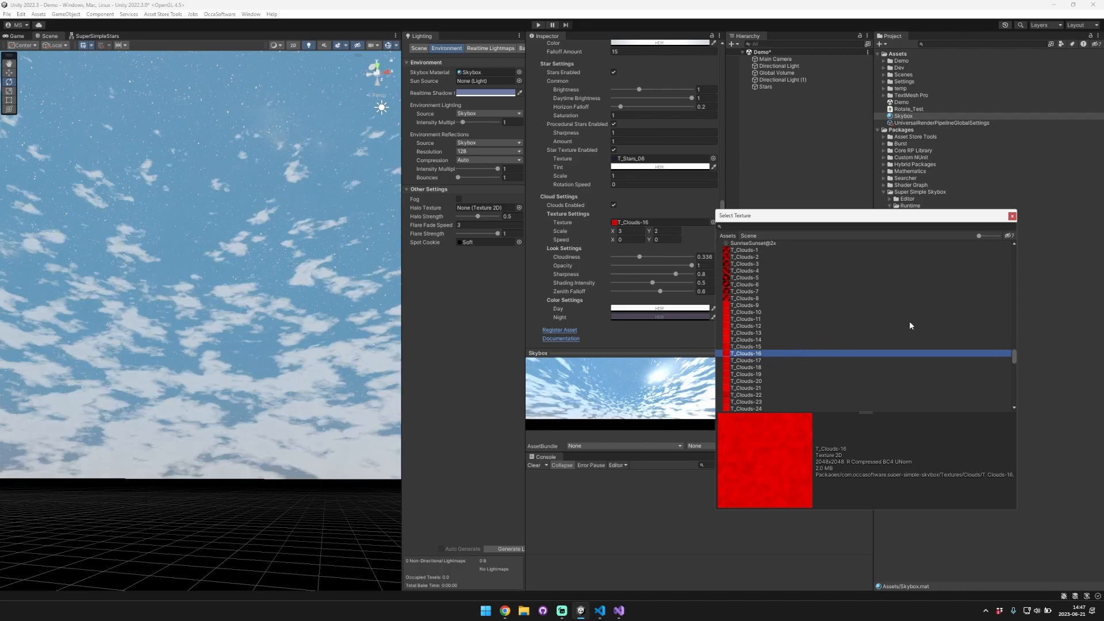
left_click(1012, 216)
- Set the cloud Scale to X 2 and Y 1, and raise Cloudiness to about 0.442
right_click_drag(109, 259, 112, 289)
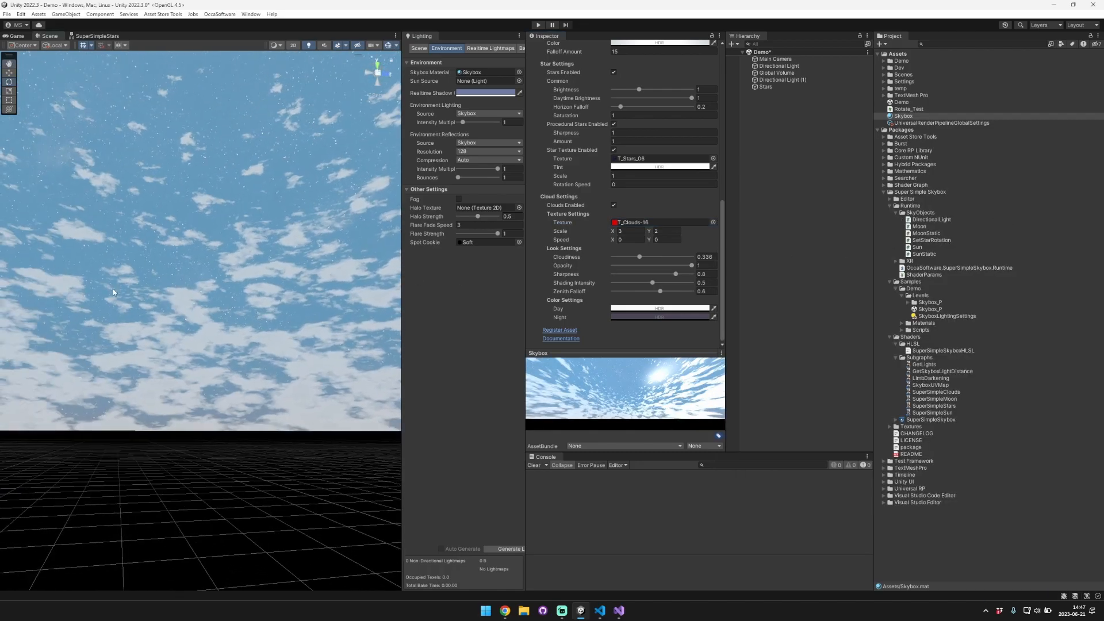
key("BackSpace")
type("2")
left_click(669, 232)
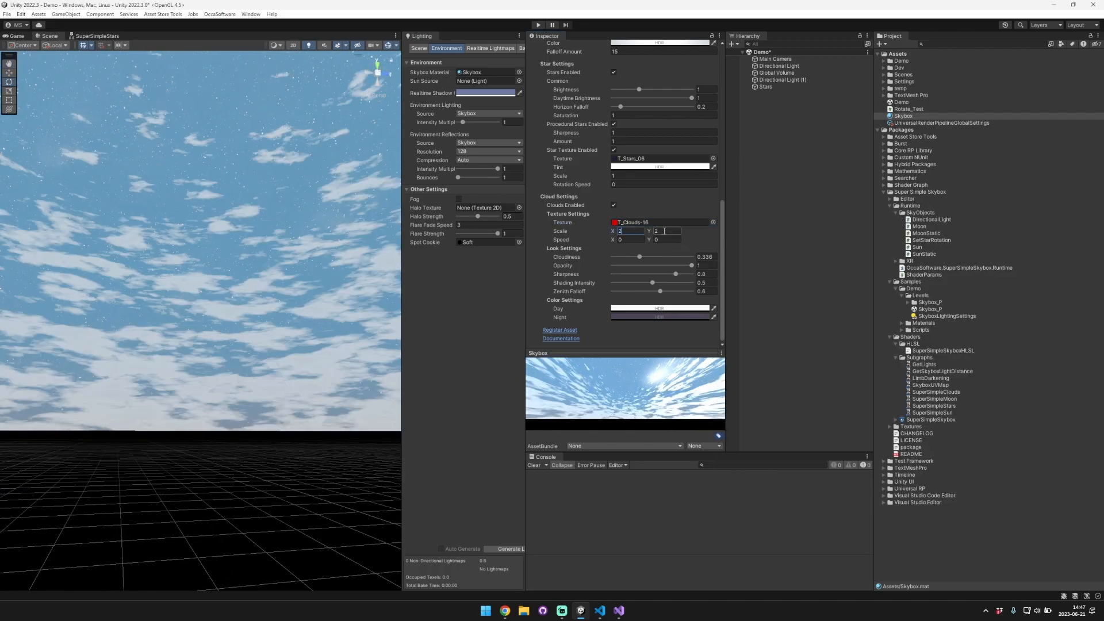
type("1")
left_click_drag(668, 231, 535, 240)
type("1")
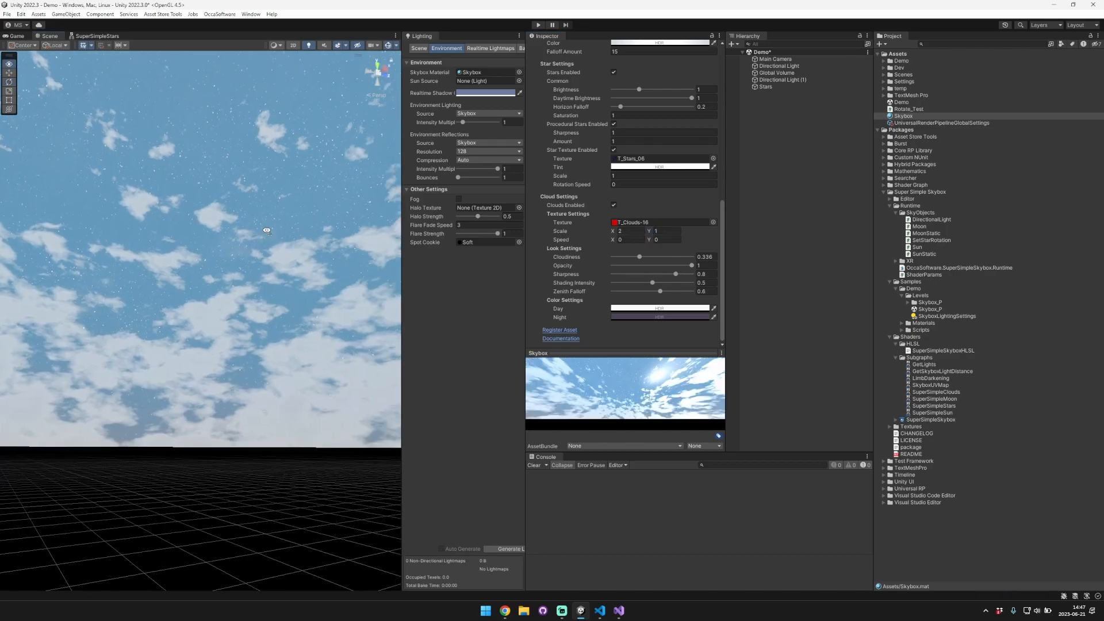
mouse_move(640, 257)
left_mouse_down()
mouse_move(625, 258)
mouse_move(667, 260)
mouse_move(612, 257)
mouse_move(716, 258)
mouse_move(647, 260)
left_mouse_up()
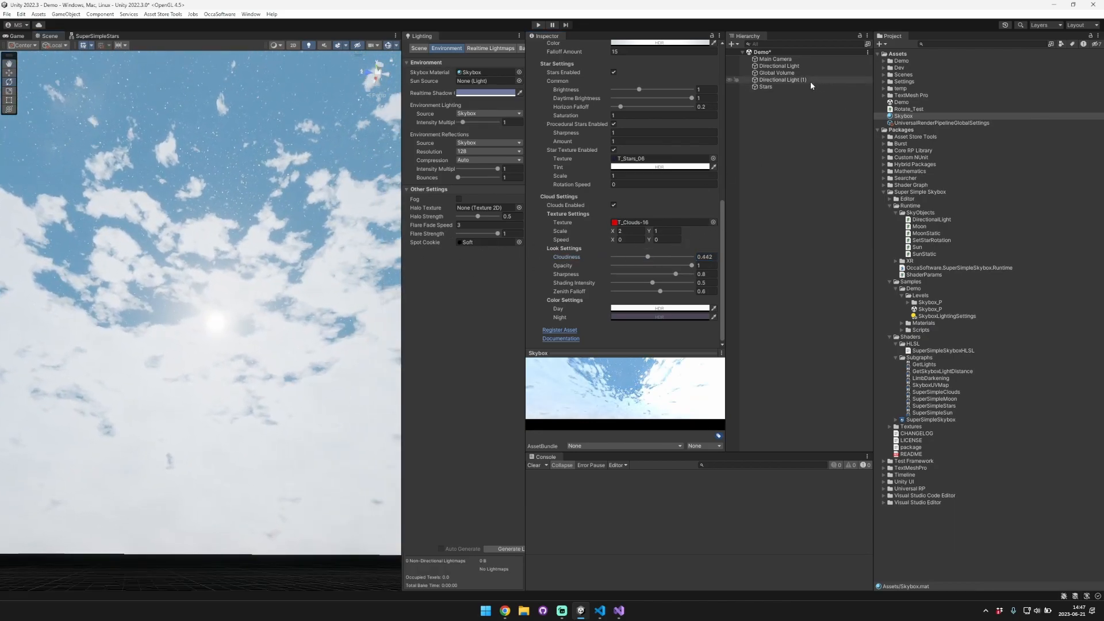
- Frame the sun's Directional Light in the scene and rotate it to about -327, -82, -28 degrees
left_click(793, 67)
right_click_drag(240, 347, 255, 384)
key("f")
mouse_move(201, 320)
left_mouse_down()
mouse_move(217, 359)
mouse_move(223, 310)
mouse_move(203, 308)
mouse_move(240, 308)
mouse_move(172, 302)
mouse_move(246, 307)
mouse_move(203, 306)
mouse_move(214, 305)
left_mouse_up()
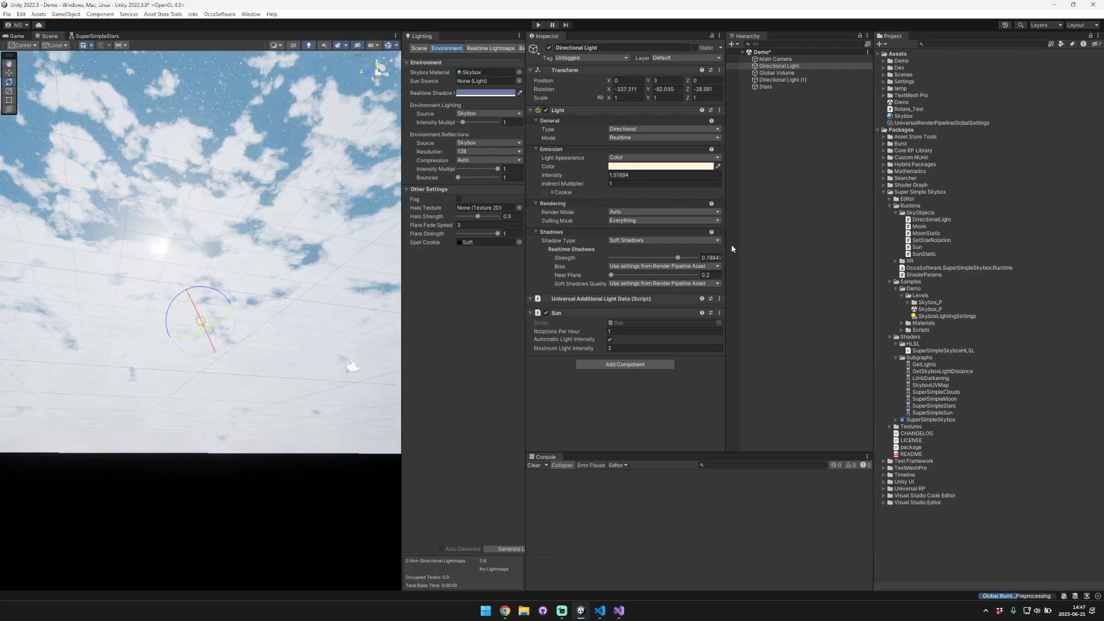
- Compare a low cloud Shading Intensity on the Skybox material, and raise it to 1
left_click(903, 116)
scroll(596, 278, "down", 10)
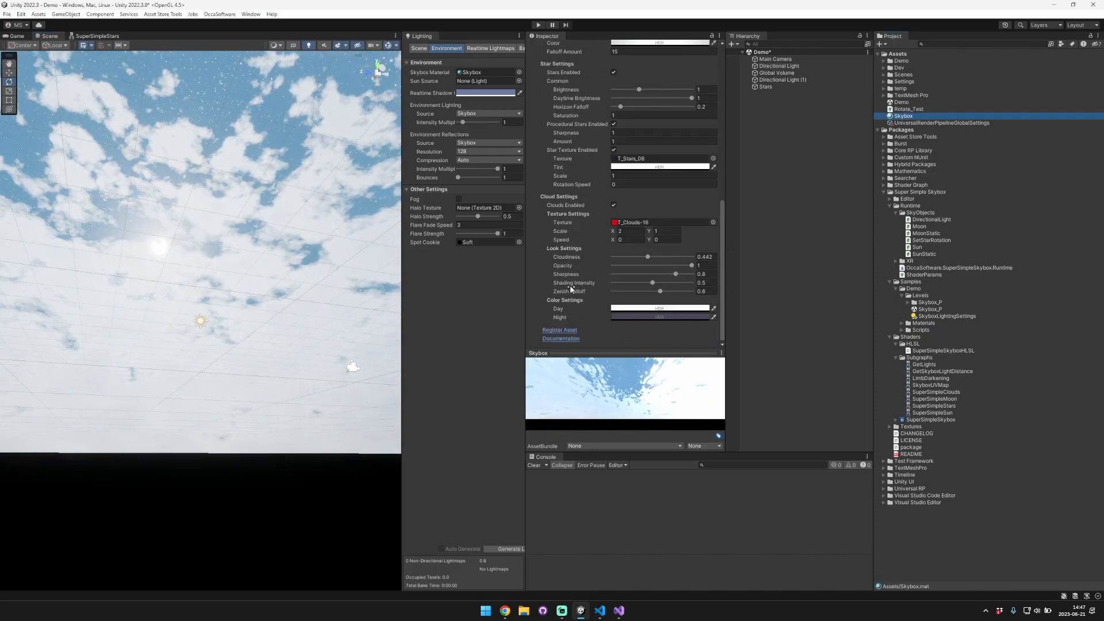
left_click_drag(652, 283, 618, 281)
mouse_move(322, 173)
right_mouse_down()
mouse_move(375, 227)
mouse_move(310, 202)
right_mouse_up()
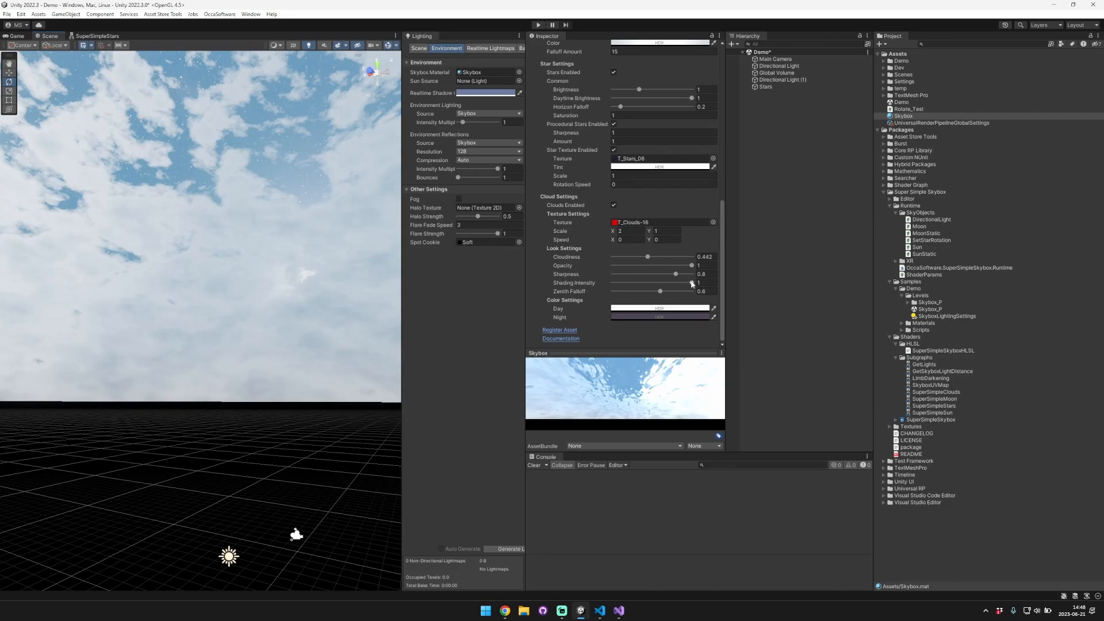
mouse_move(691, 283)
left_mouse_down()
mouse_move(611, 284)
mouse_move(752, 288)
left_mouse_up()
mouse_move(230, 259)
right_mouse_down()
mouse_move(116, 217)
mouse_move(397, 190)
right_mouse_up()
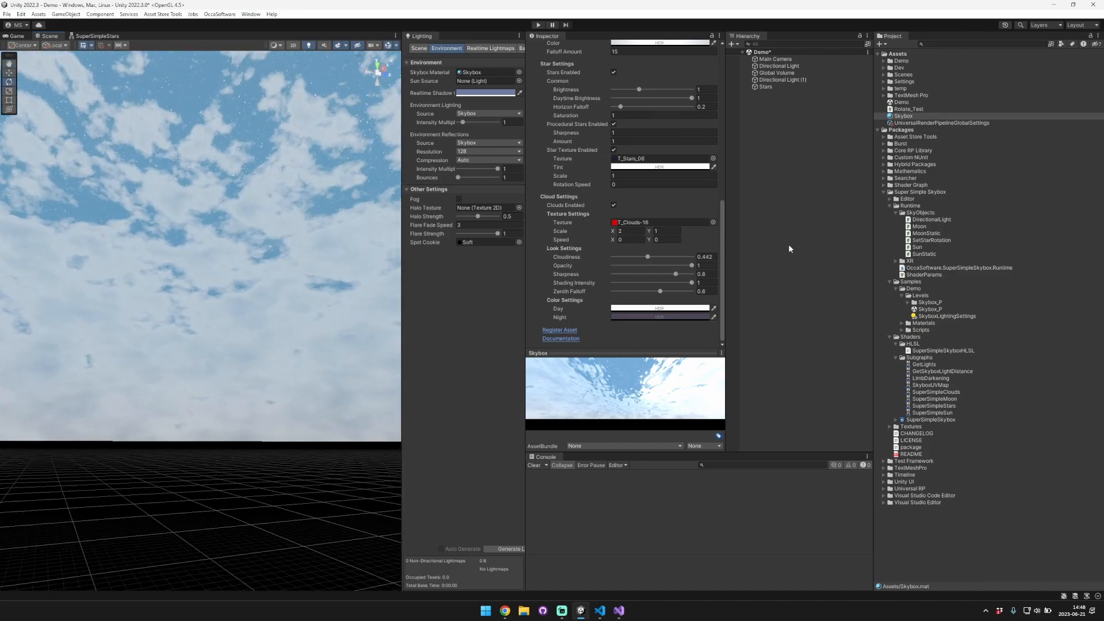
- Compare a cloud Sharpness of 1 on the Skybox material, and set Sharpness to about 0.694
mouse_move(677, 274)
left_mouse_down()
mouse_move(600, 275)
mouse_move(695, 276)
left_mouse_up()
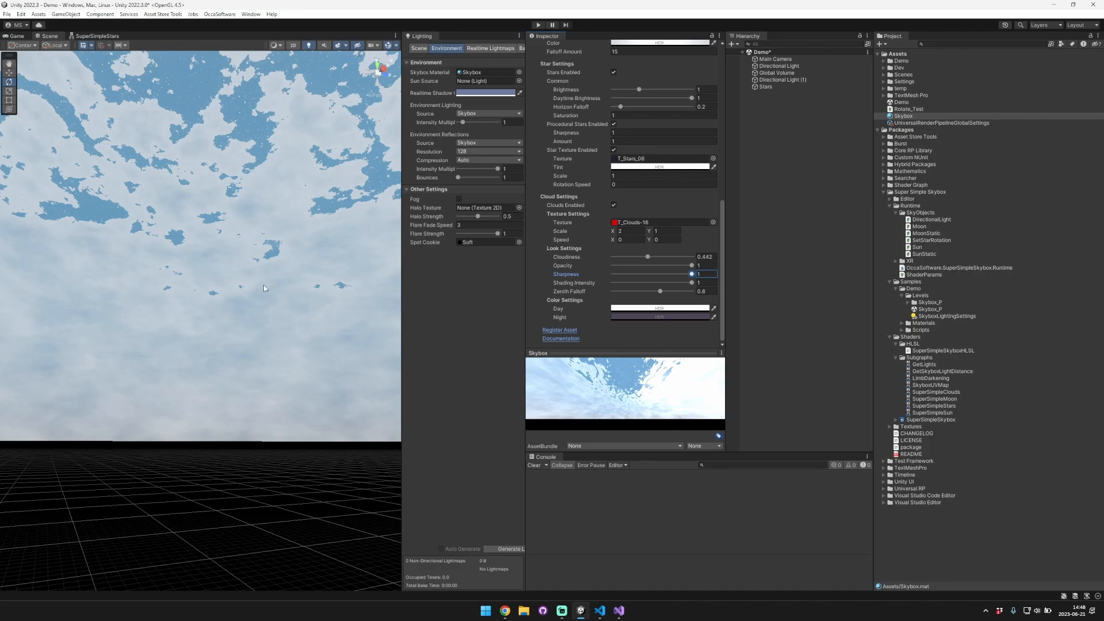
left_click_drag(691, 274, 727, 272)
left_click(704, 278)
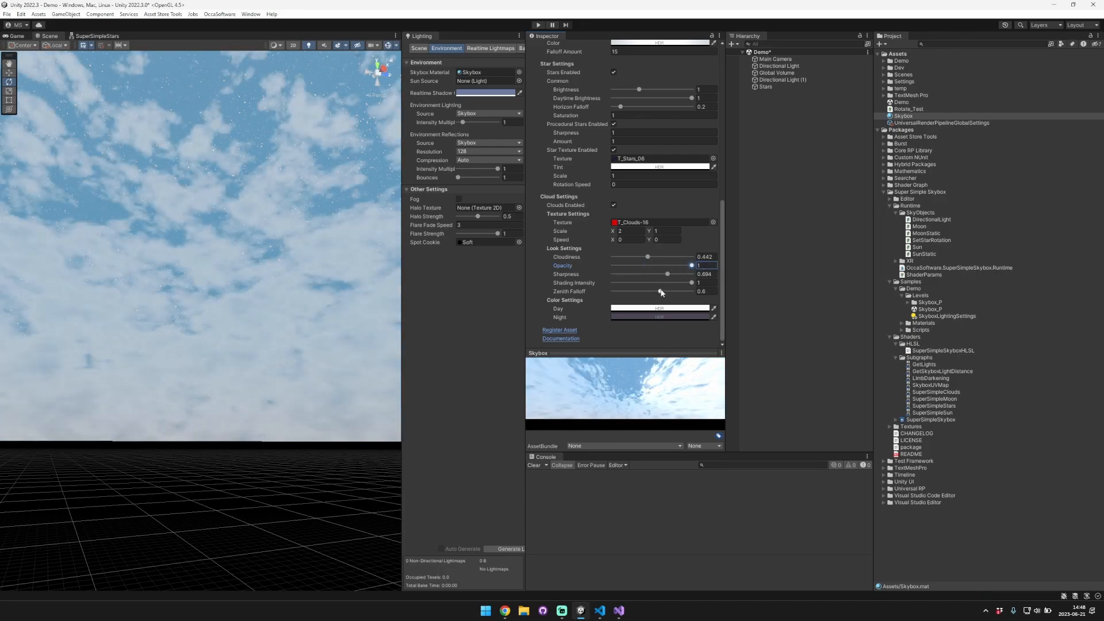
- Preview a saturated red as the clouds' Day color, and set it to a near-white tint
right_click_drag(298, 245, 422, 253)
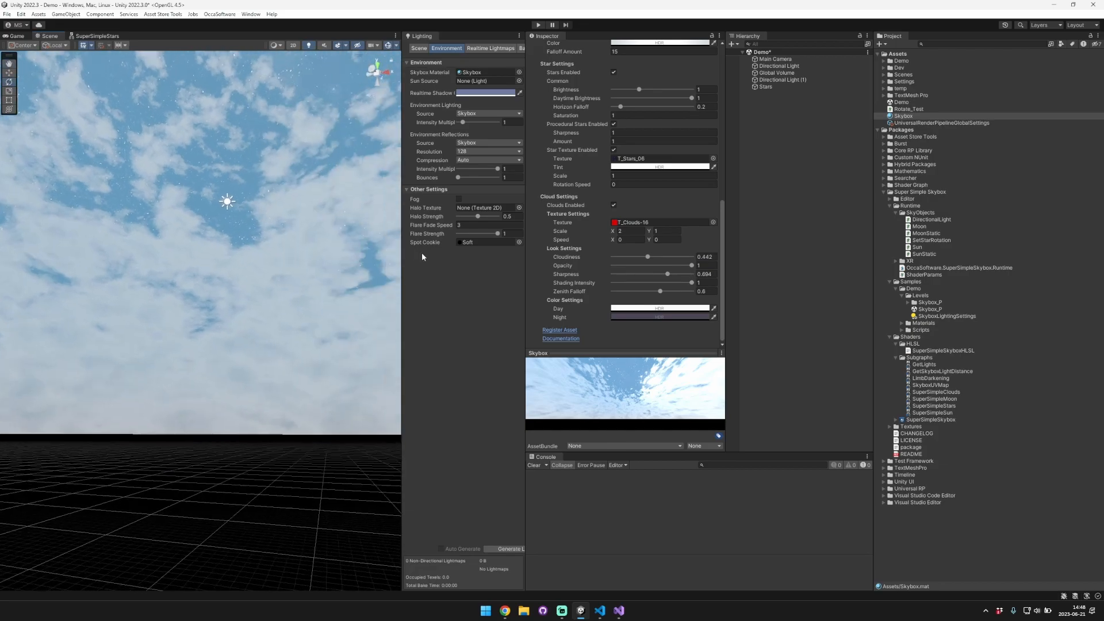
left_click(660, 309)
left_click(701, 351)
left_click_drag(723, 338, 758, 330)
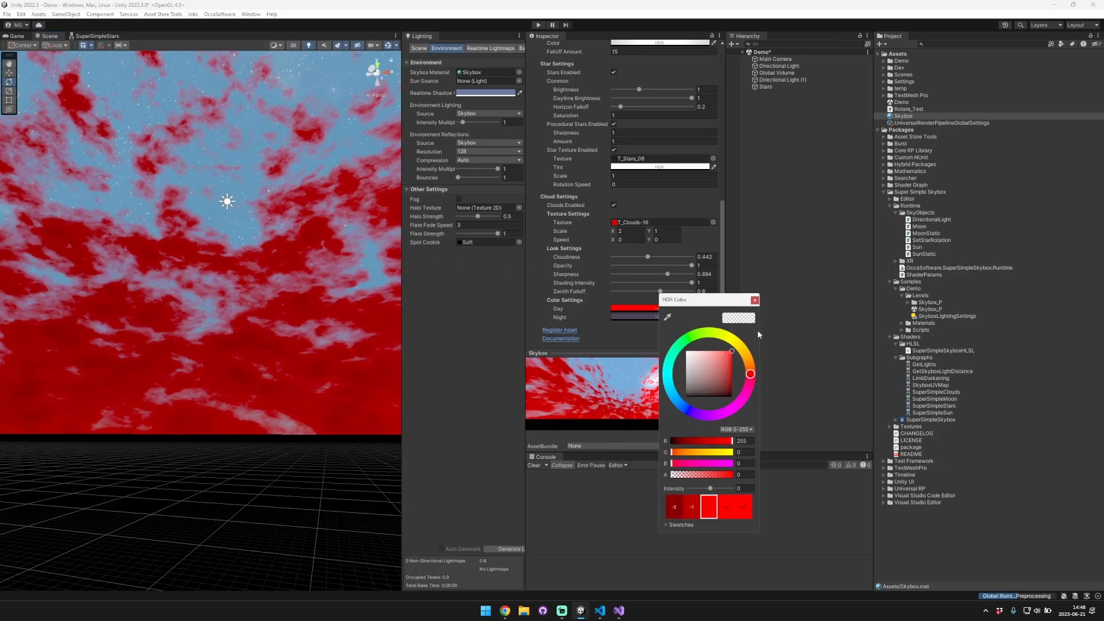
mouse_move(751, 373)
left_mouse_down()
mouse_move(737, 350)
mouse_move(679, 371)
mouse_move(742, 362)
mouse_move(740, 350)
left_mouse_up()
mouse_move(716, 362)
left_mouse_down()
mouse_move(681, 349)
mouse_move(749, 359)
left_mouse_up()
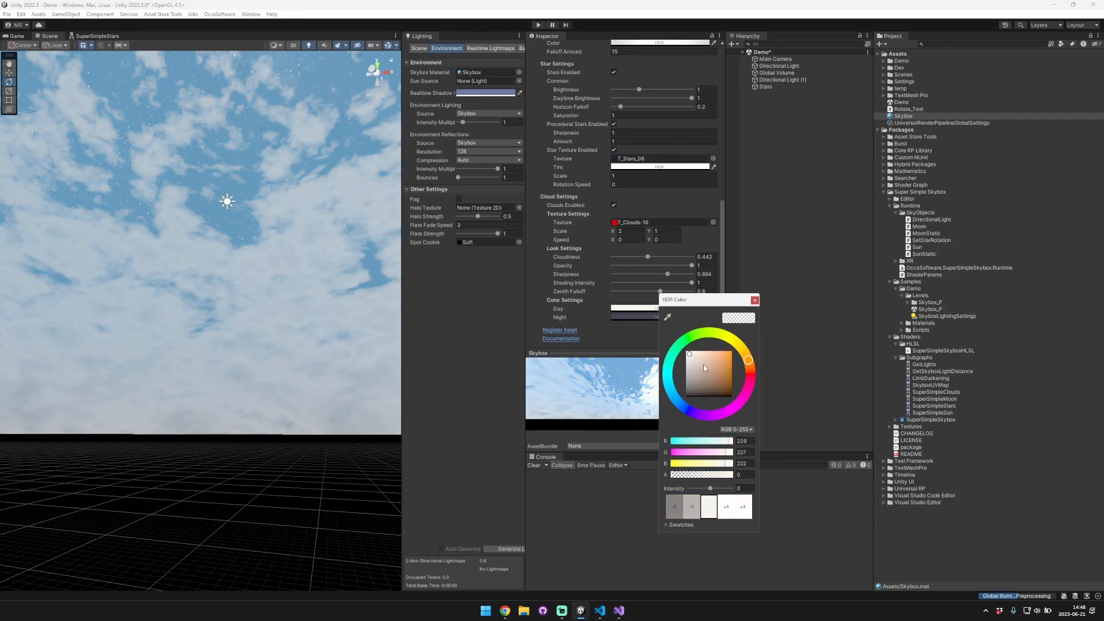
- Check the clouds' Night color, and rotate the sun's Directional Light to about -388, -141, -74 degrees to bring up the night sky
left_click(644, 317)
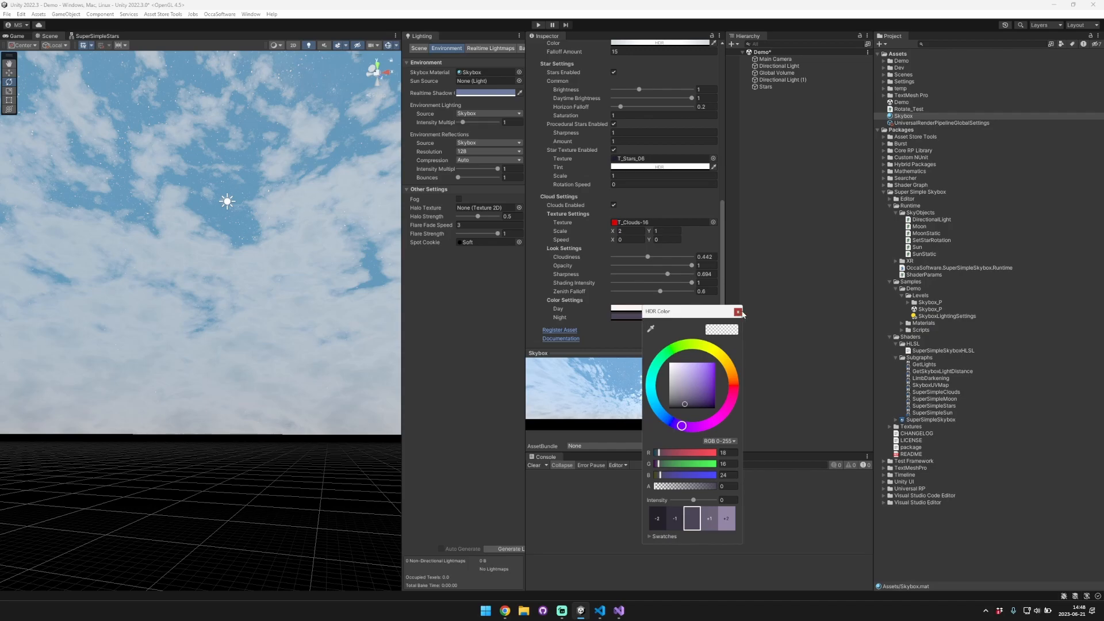
left_click(737, 311)
left_click(777, 66)
left_click_drag(276, 249, 251, 249, "alt")
right_click_drag(251, 249, 329, 277)
key("f")
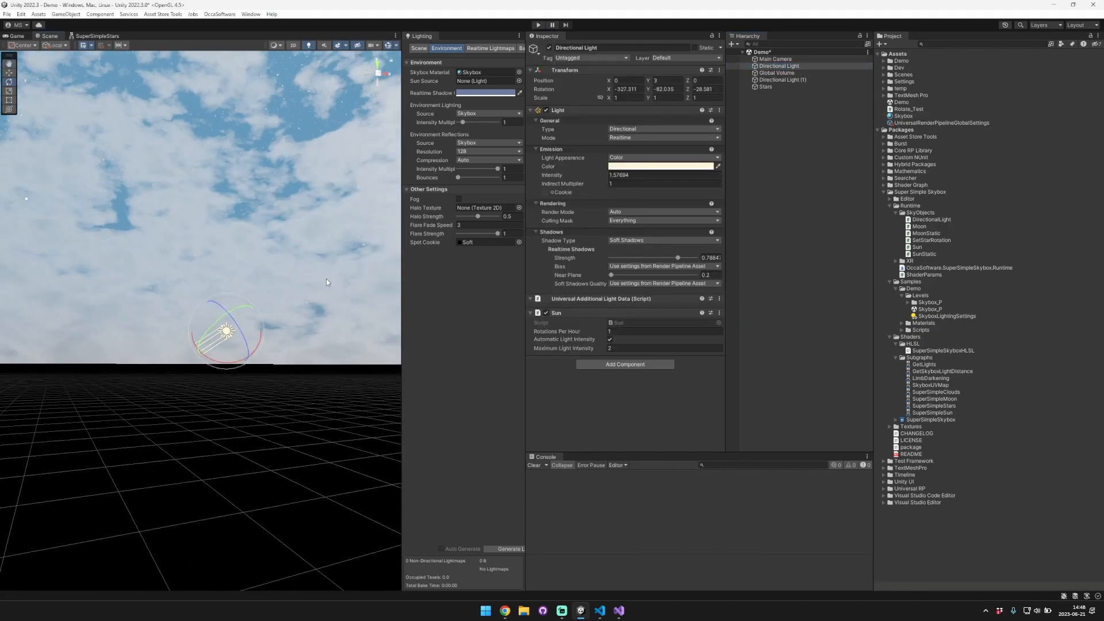
left_click_drag(188, 326, 208, 304)
- Shift the clouds' Night color on the Skybox material to a slightly more saturated dark purple
left_click(942, 117)
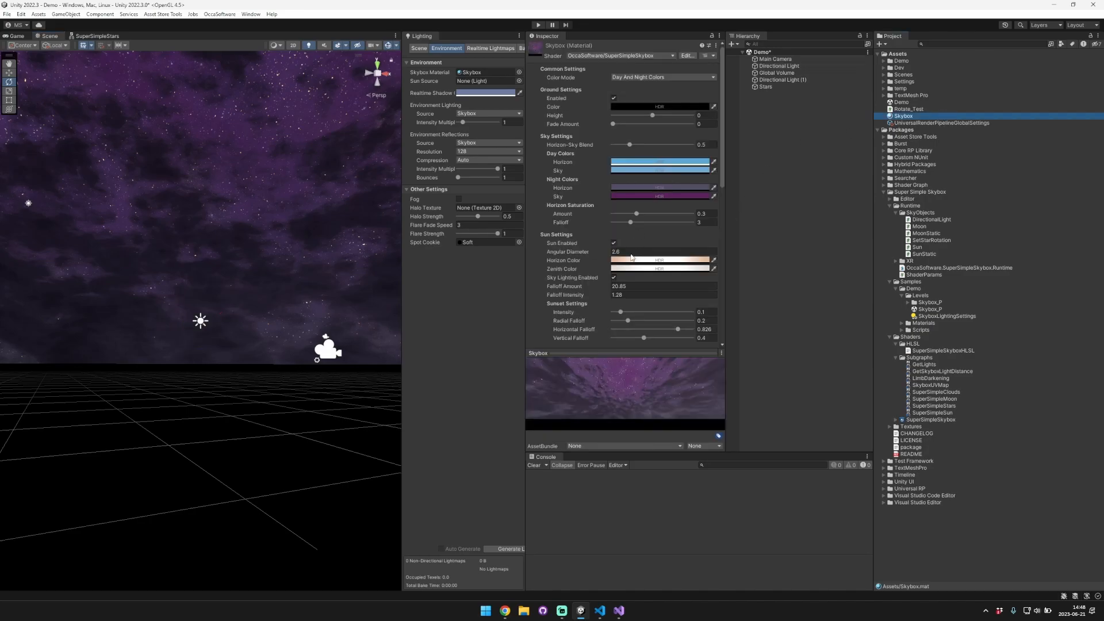
scroll(662, 259, "down", 5)
left_click(647, 317)
mouse_move(692, 402)
left_mouse_down()
mouse_move(683, 369)
mouse_move(698, 401)
left_mouse_up()
right_click_drag(223, 294, 199, 260)
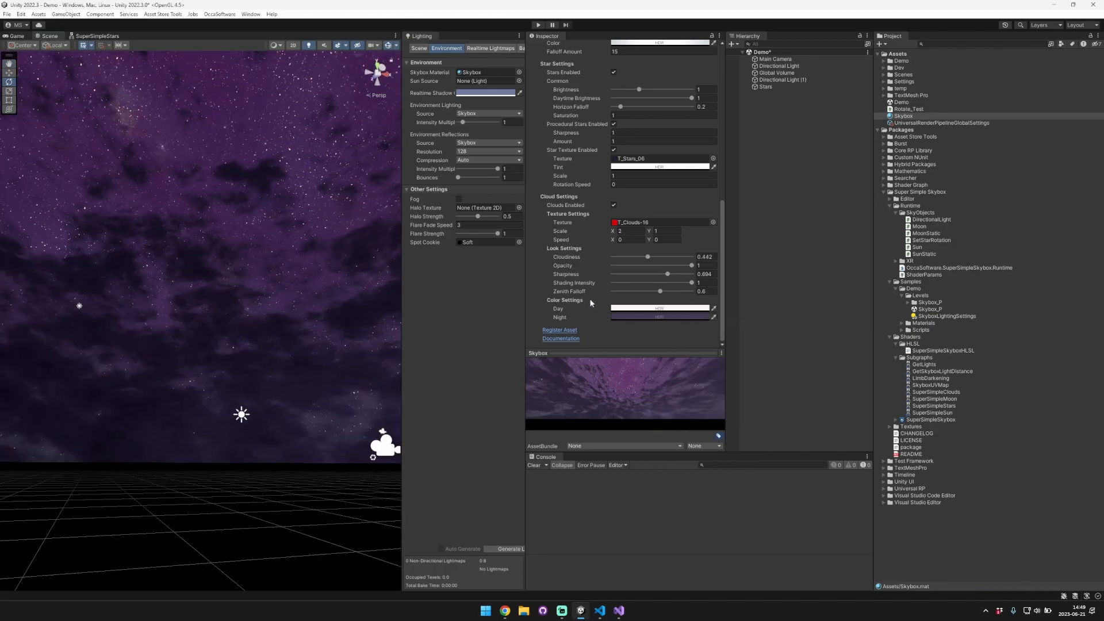
- Disable the clouds, stars, sun, moon and ground on the Skybox material to preview the bare sky gradient
scroll(598, 219, "up", 2)
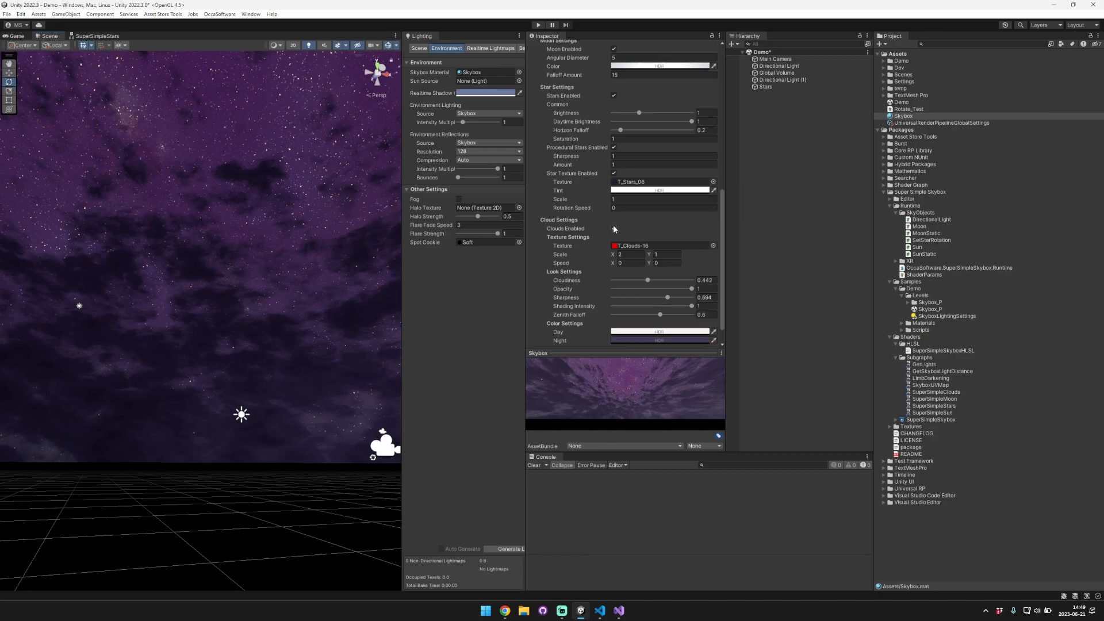
left_click(613, 228)
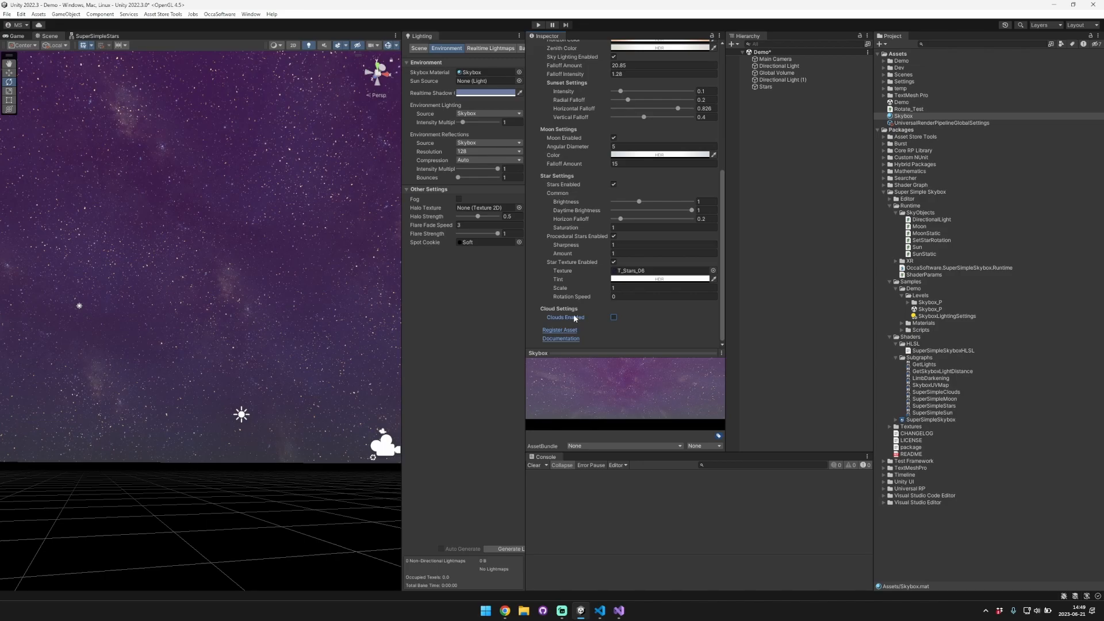
left_click(613, 184)
scroll(592, 202, "up", 4)
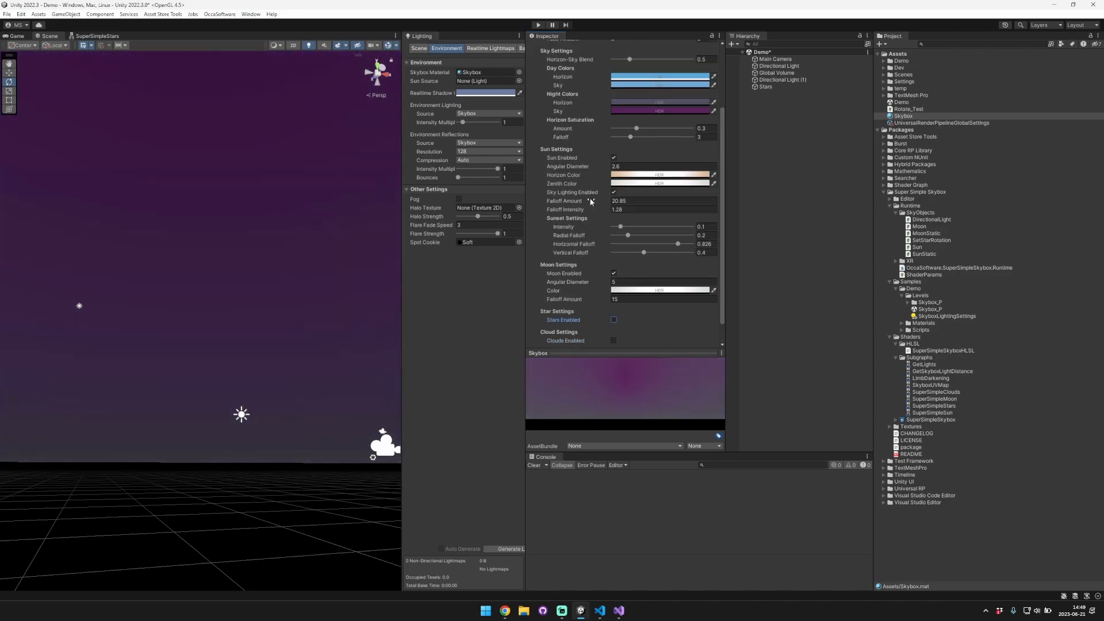
left_click(614, 228)
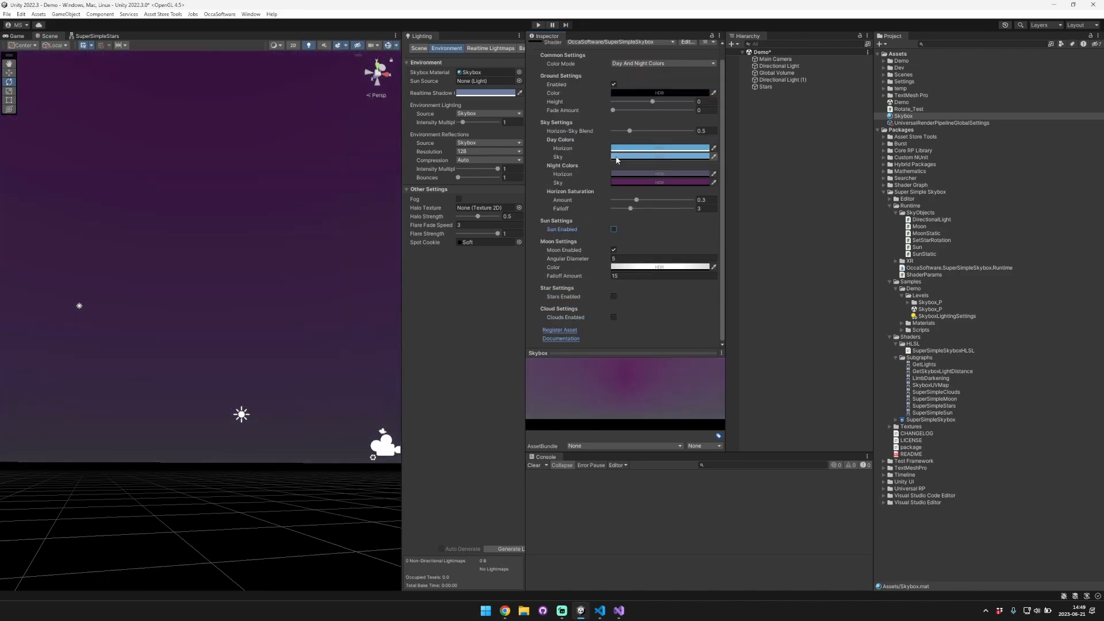
left_click(614, 250)
left_click(616, 98)
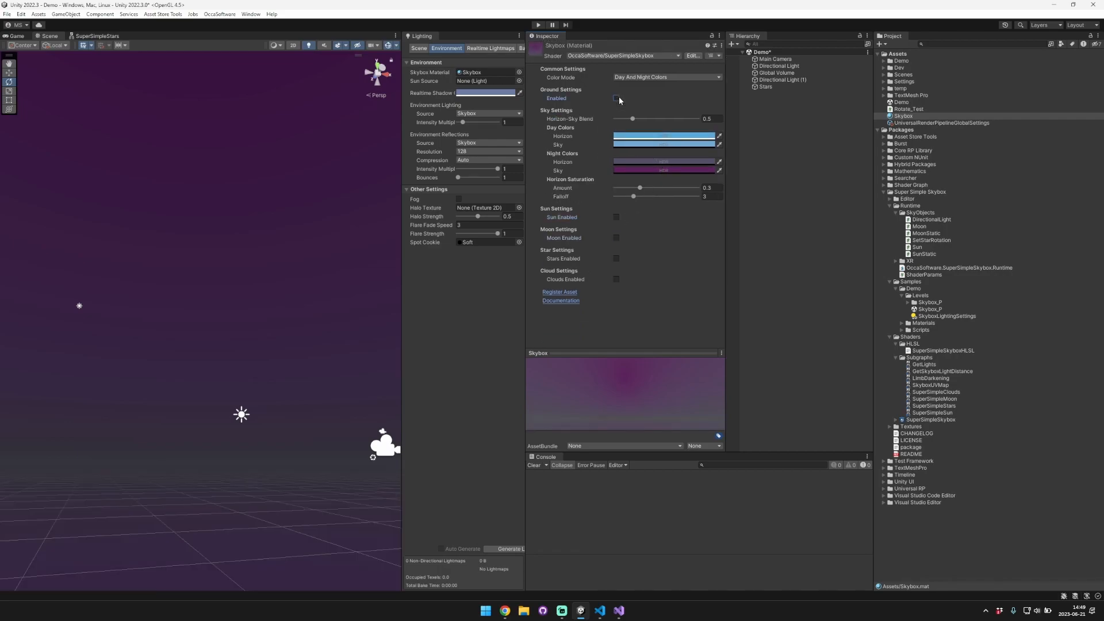
right_click_drag(246, 168, 232, 195)
- Undo the disabling of the ground, moon, sun, stars and clouds on the Skybox material
key("ctrl+z")
key("ctrl+z")
key("ctrl+z")
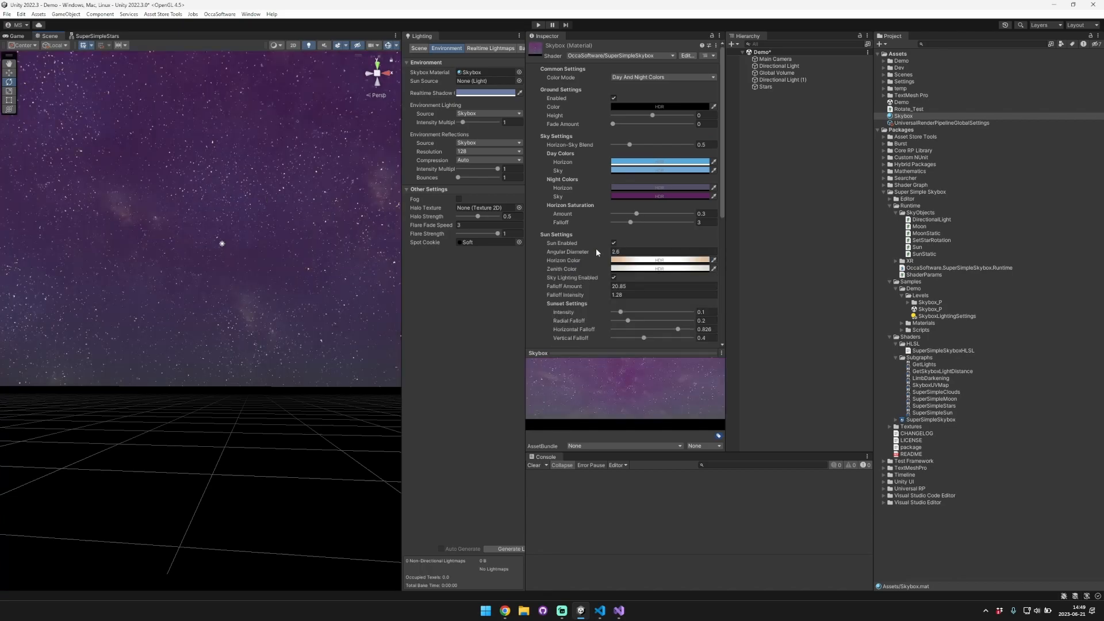
scroll(598, 251, "down", 10)
scroll(328, 223, "down", 5)
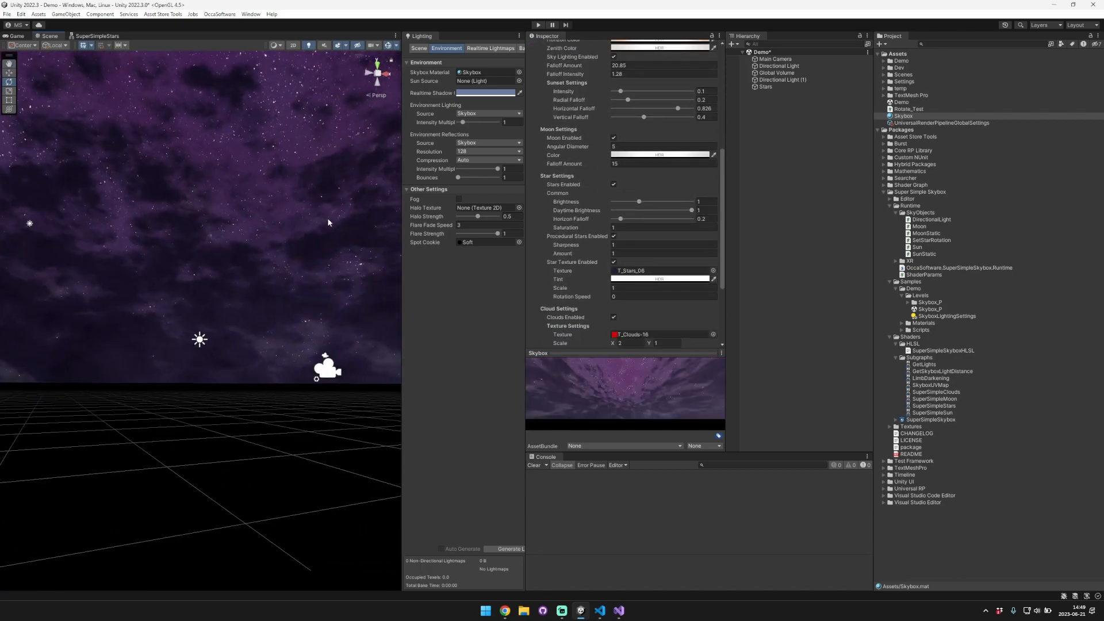
- Save the Demo scene and widen the Lighting window
right_click_drag(328, 223, 368, 164)
key("ctrl+s")
left_click_drag(401, 243, 373, 243)
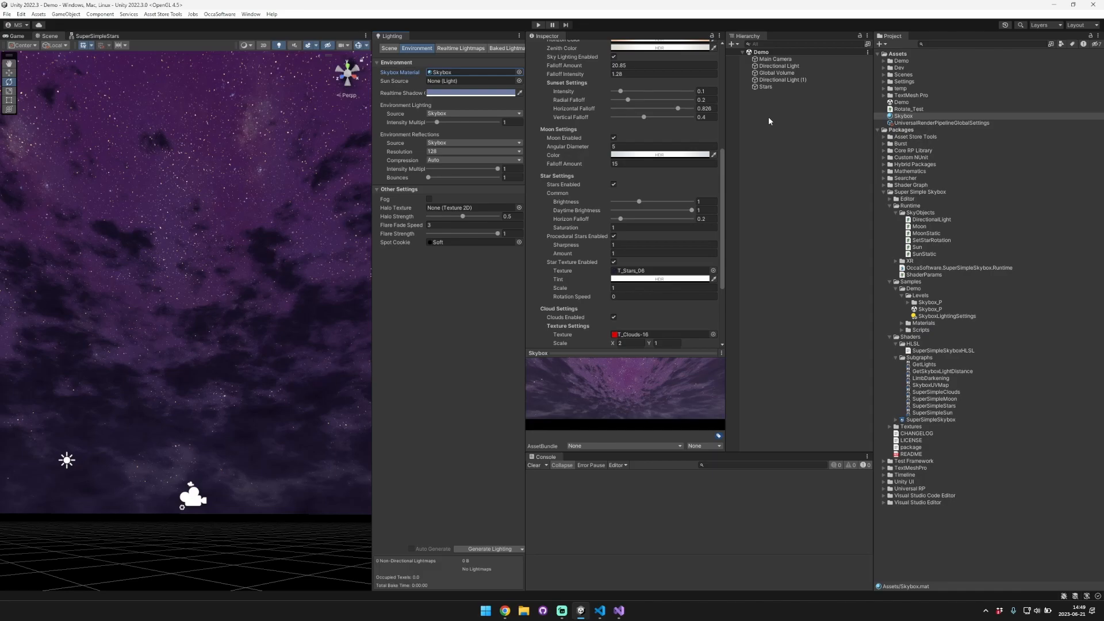
- Collapse the SkyObjects folder, expand the demo's Scripts folder and open the OnSunriseSunsetDemo script in Visual Studio
left_click(895, 213)
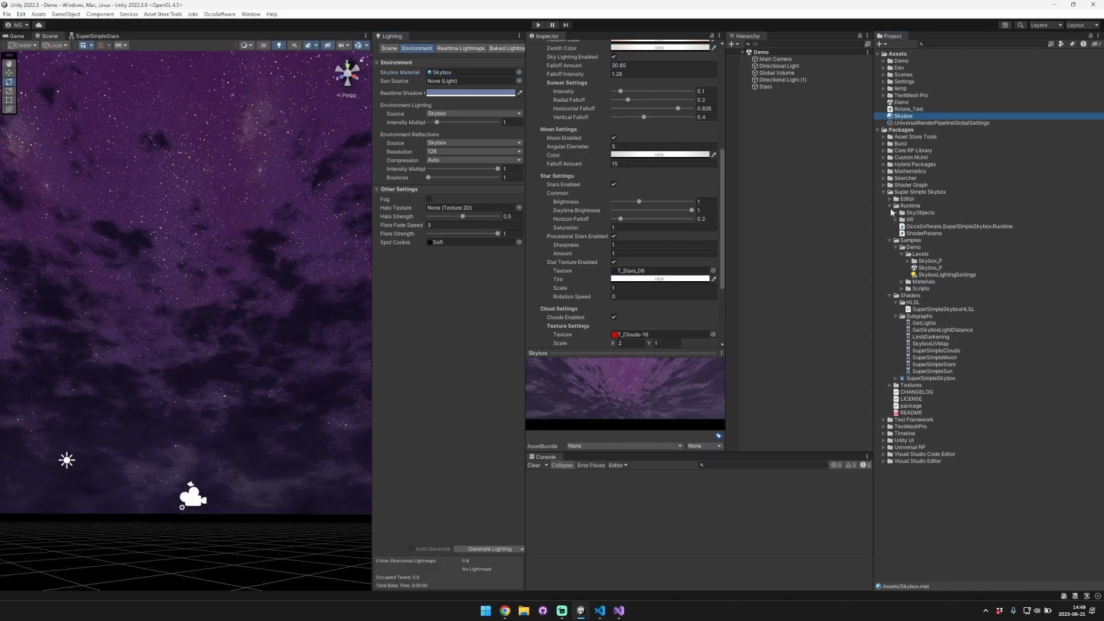
left_click(902, 288)
double_click(960, 302)
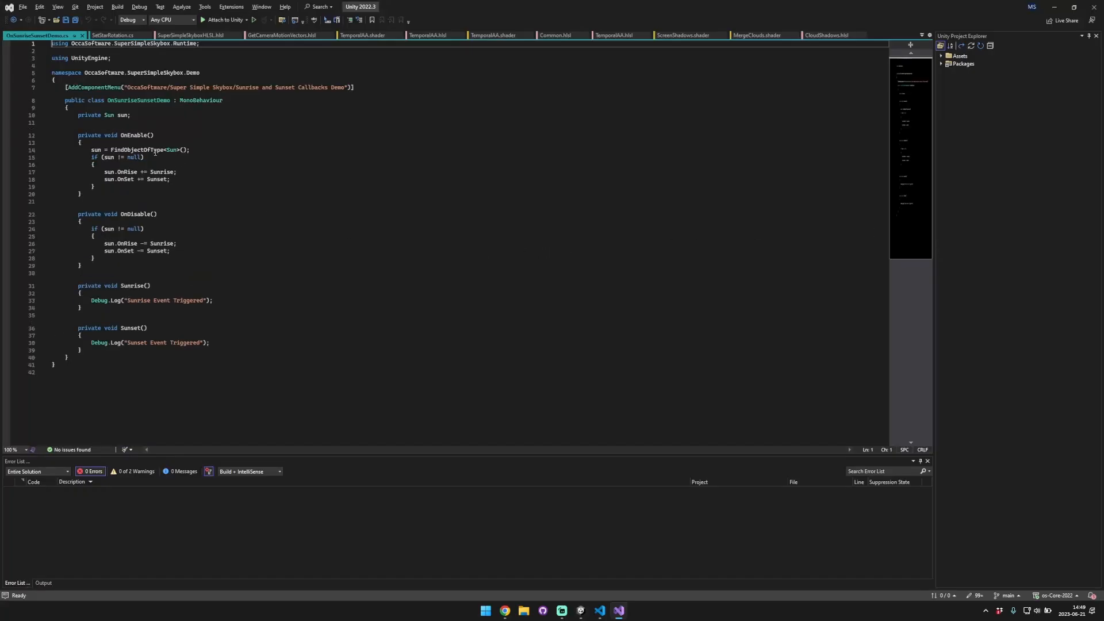
- Examine how OnEnable finds the Sun object and subscribes to its OnRise and OnSet events
double_click(98, 151)
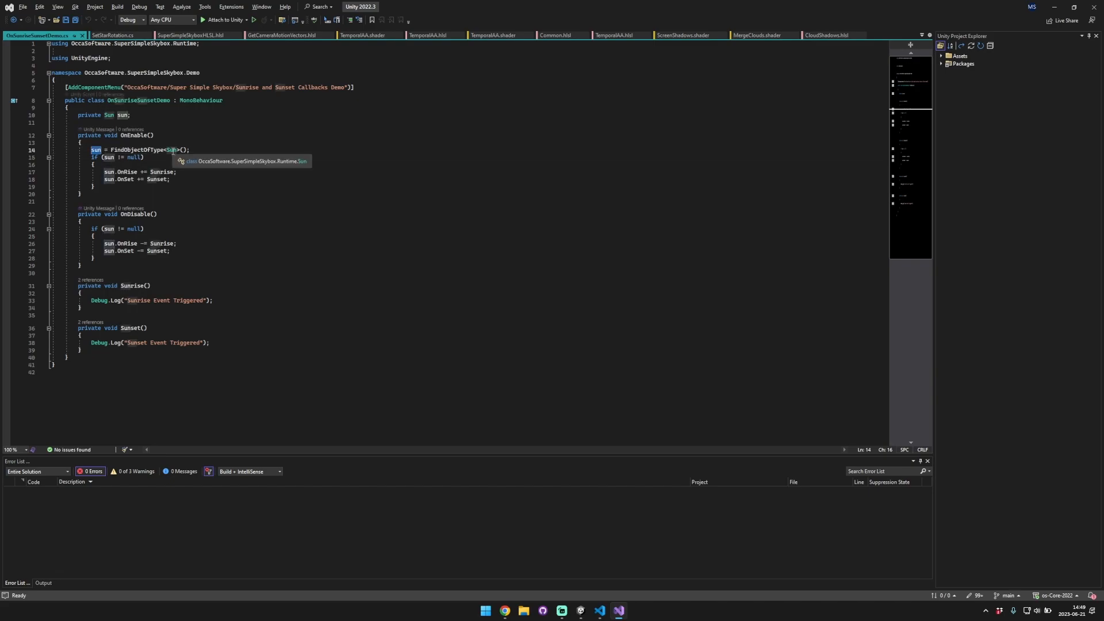
double_click(126, 172)
double_click(124, 179)
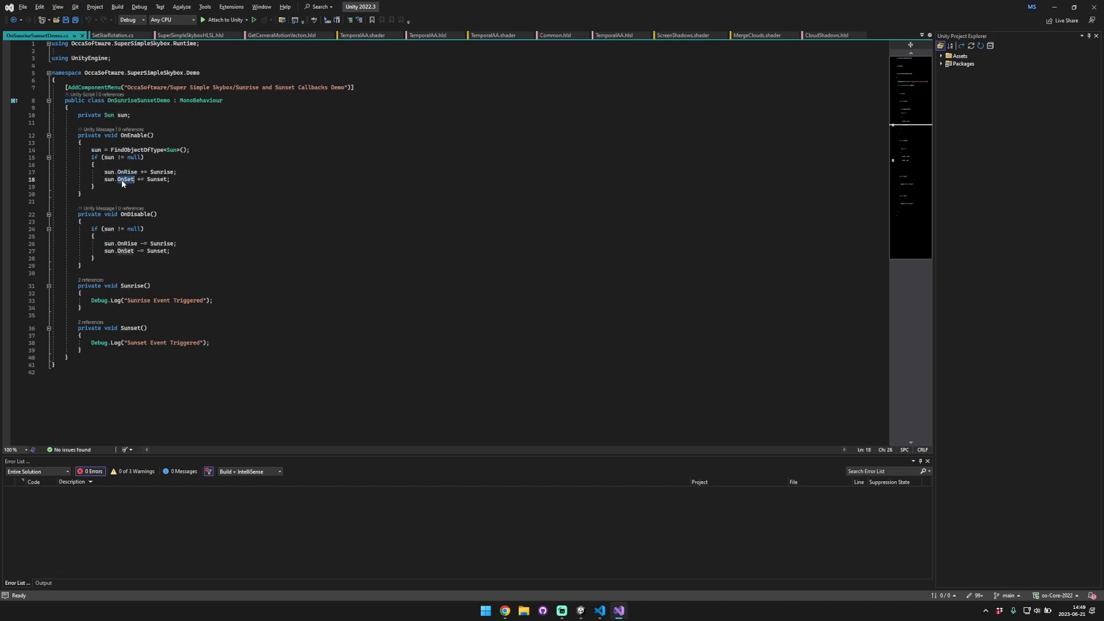
double_click(138, 151)
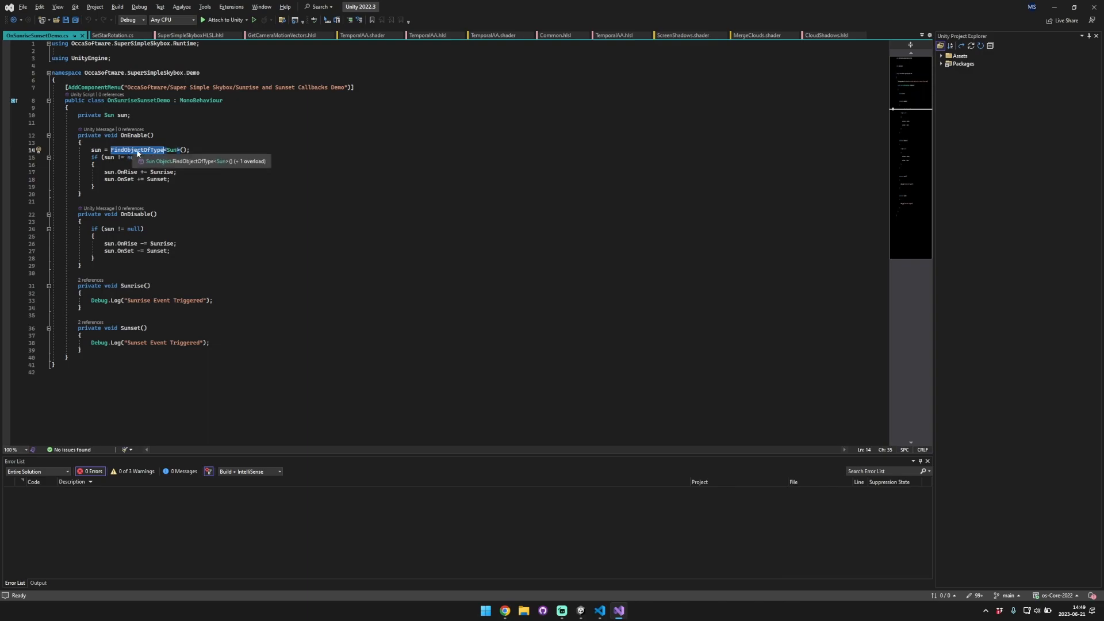
left_click(129, 173)
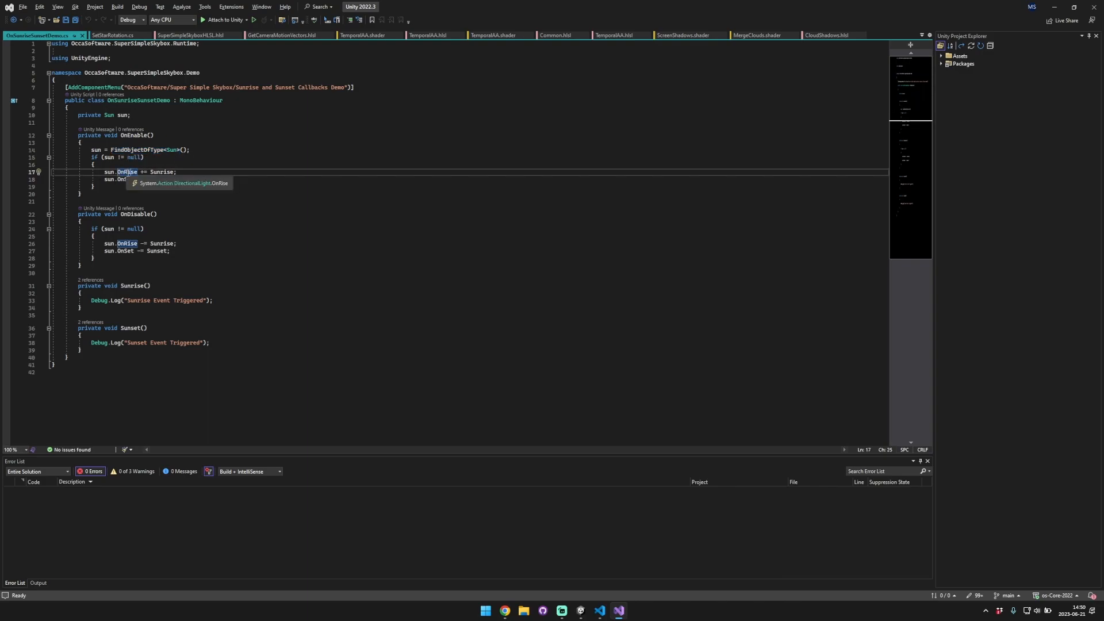
double_click(128, 173)
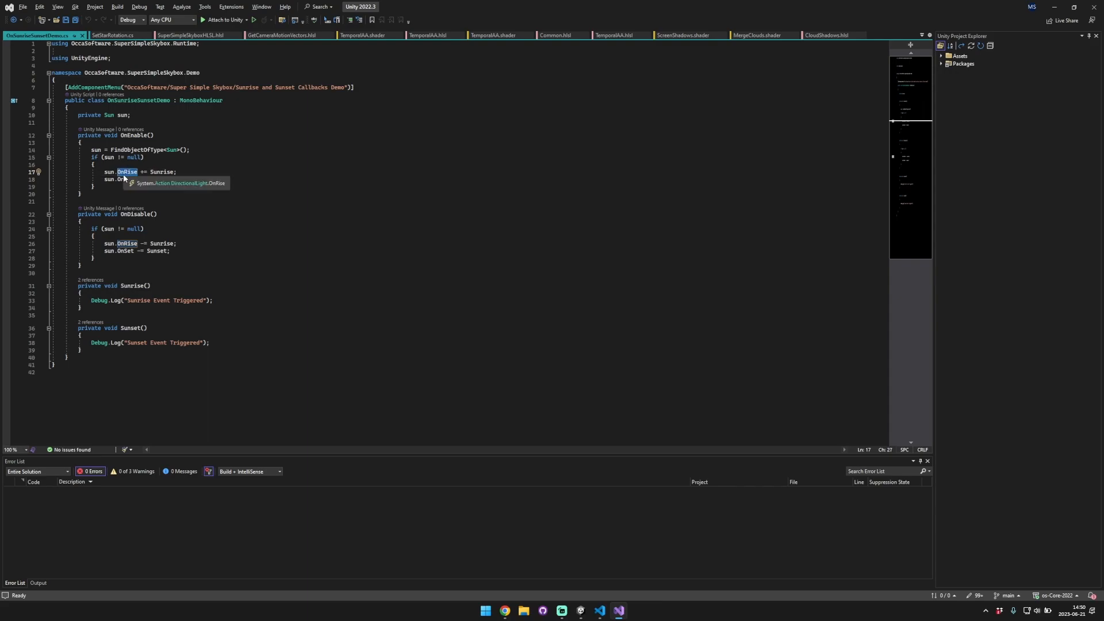
double_click(162, 172)
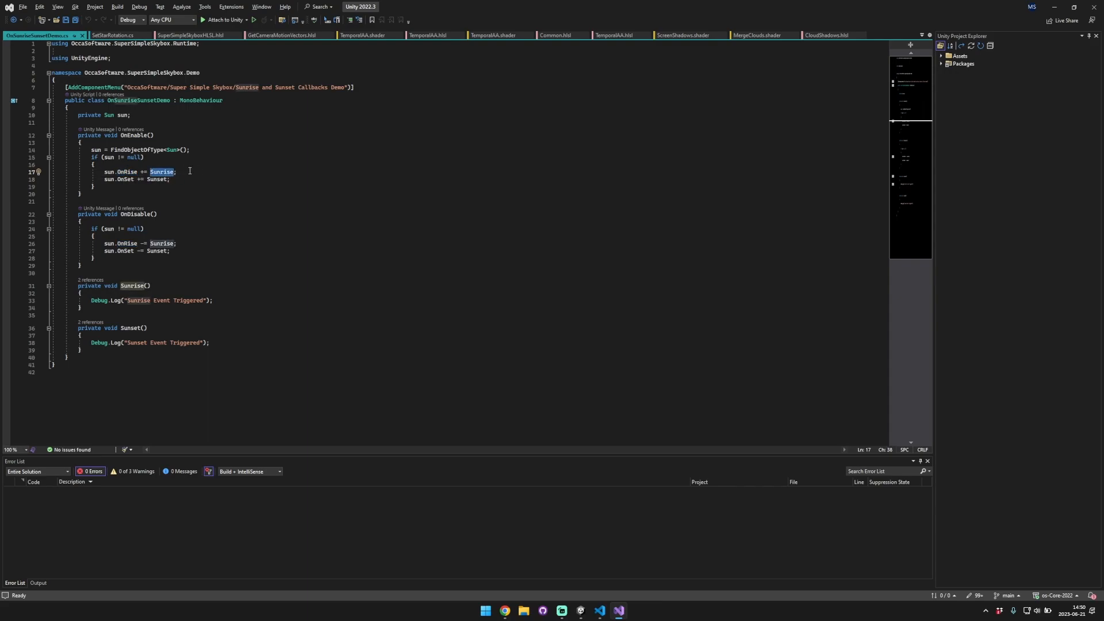
- Examine the Sunrise and Sunset handler methods, and revisit the OnRise and OnSet subscriptions
triple_click(137, 303)
left_click_drag(265, 300, 89, 301)
left_click(241, 299)
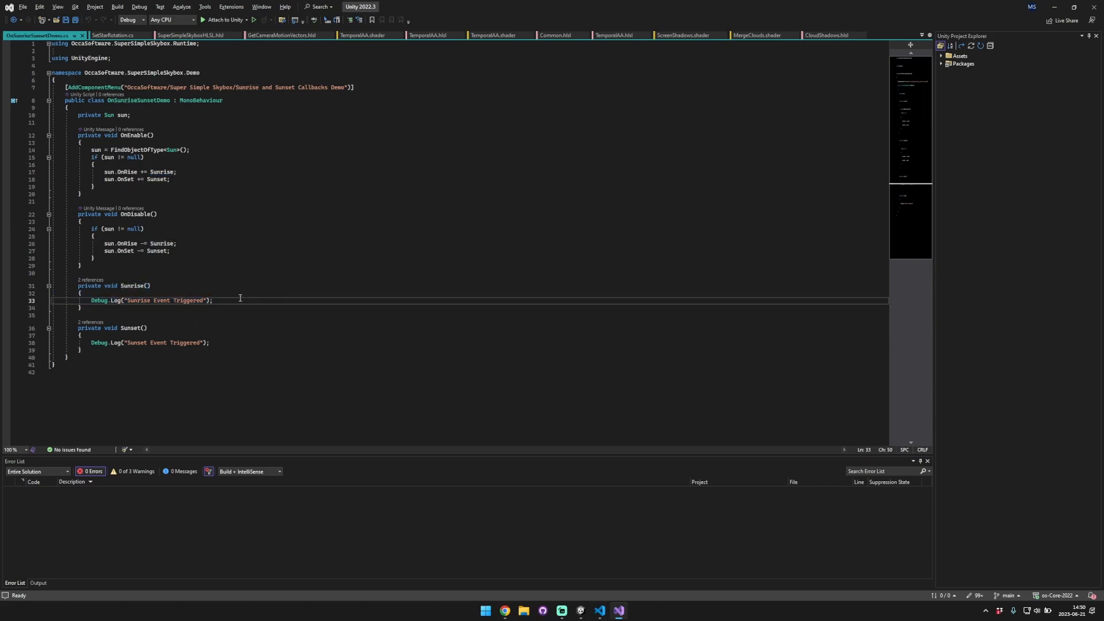
left_click_drag(163, 327, 76, 326)
left_click(172, 327)
left_click_drag(213, 351, 225, 328)
left_click(229, 317)
left_click_drag(120, 314, 80, 288)
left_click(80, 273)
left_click(225, 300)
left_click_drag(130, 315, 115, 282)
left_click(124, 267)
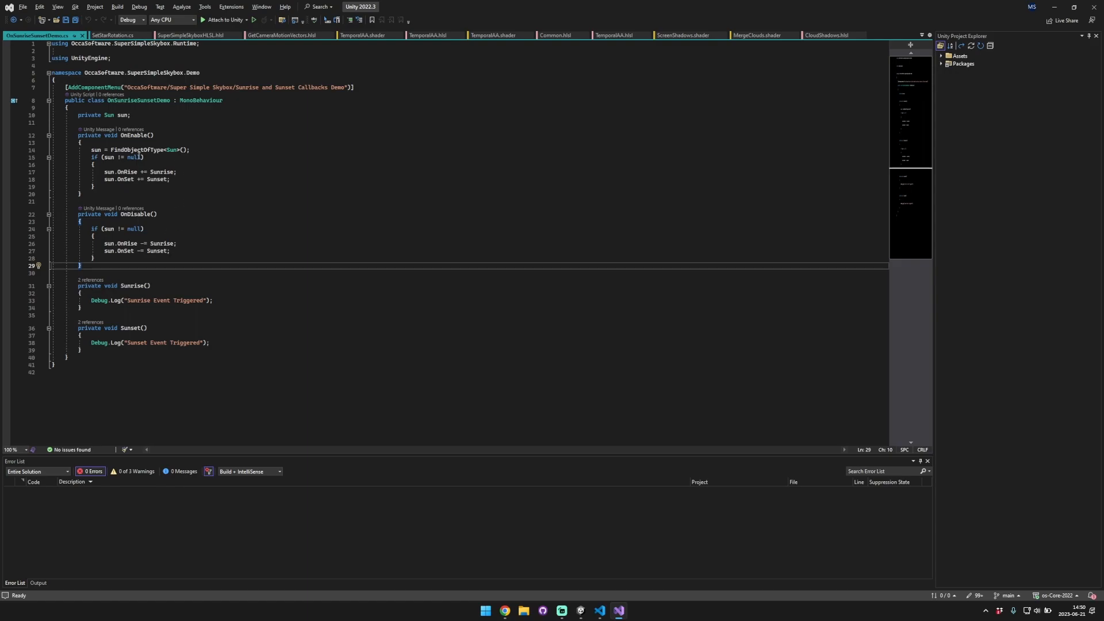
left_click(128, 171)
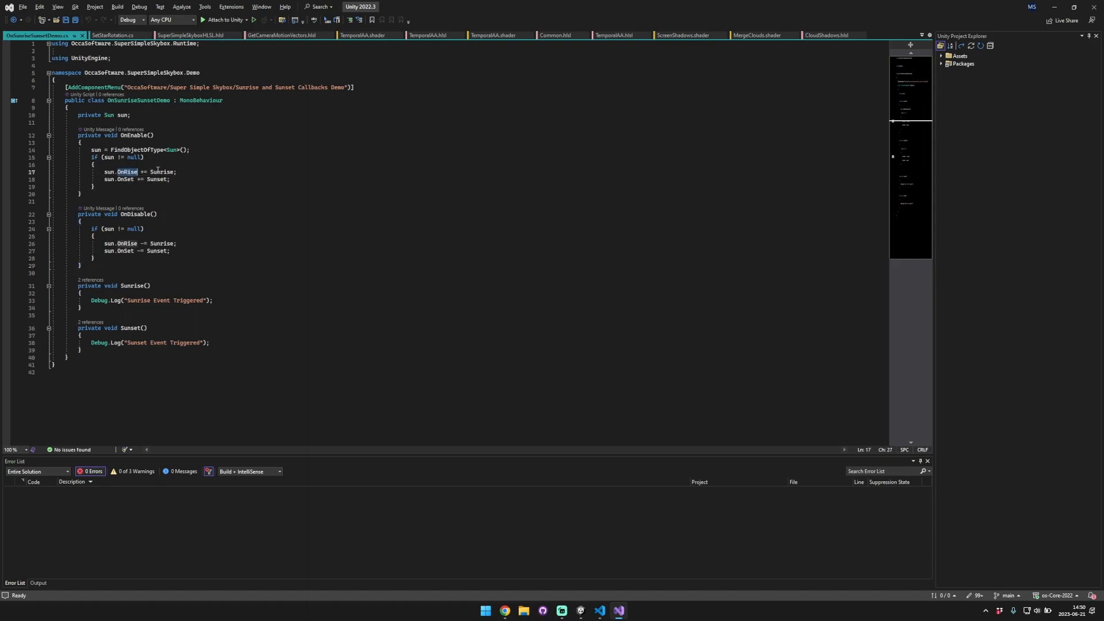
left_click(131, 179)
double_click(132, 178)
left_click(254, 214)
- Switch back to the Unity Demo scene, clear the selection and look around the moonlit clouds
key("alt+Tab")
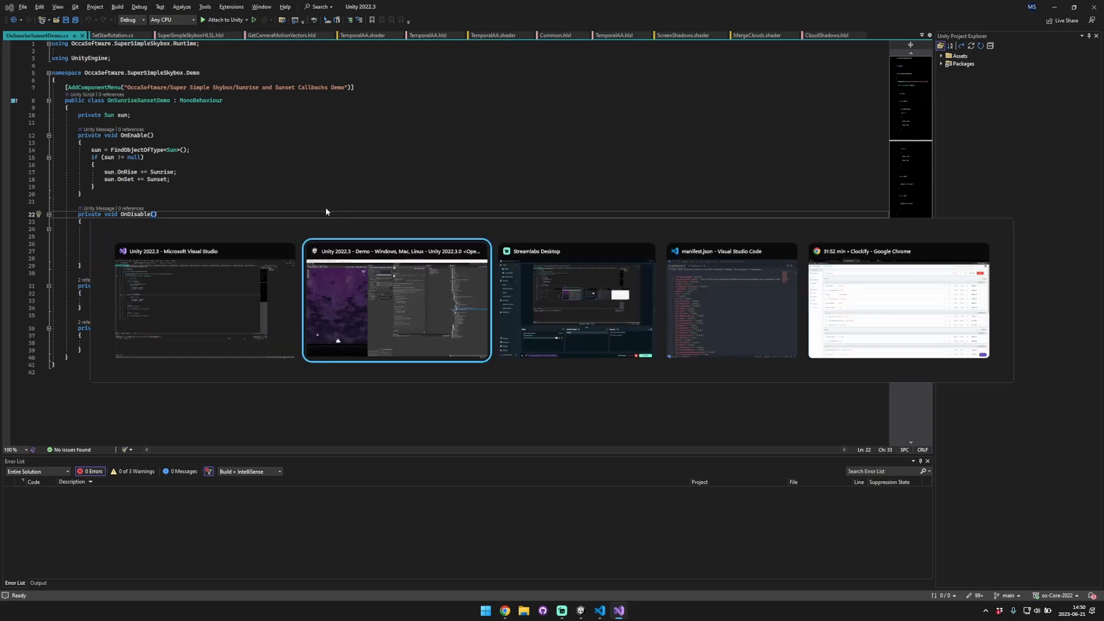
left_click(836, 255)
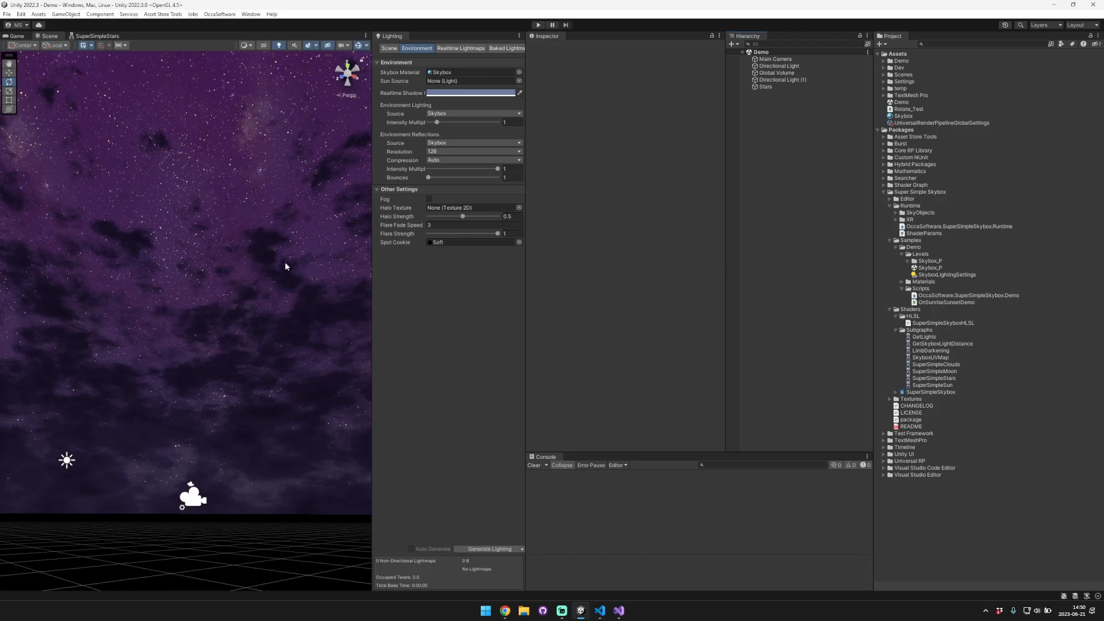
right_click_drag(320, 263, 346, 262)
right_click_drag(240, 215, 492, 215)
left_click(491, 215)
right_click_drag(288, 219, 292, 216)
key("ctrl+z")
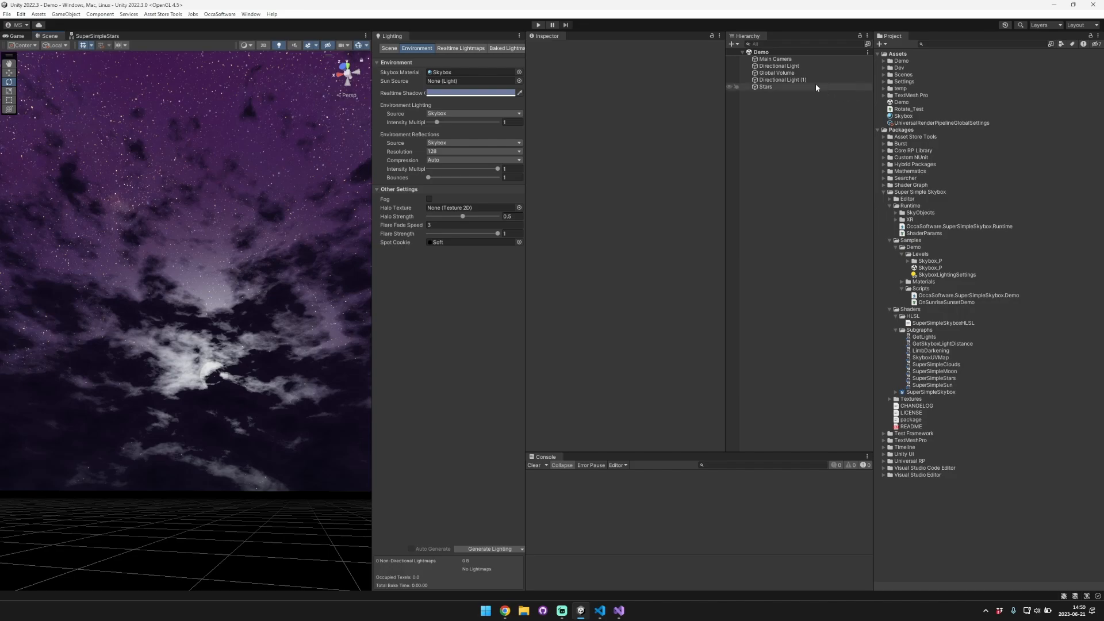
- Frame the sun's Directional Light and rotate it to about -324, -220, 118 degrees for a daytime sky
left_click(804, 67)
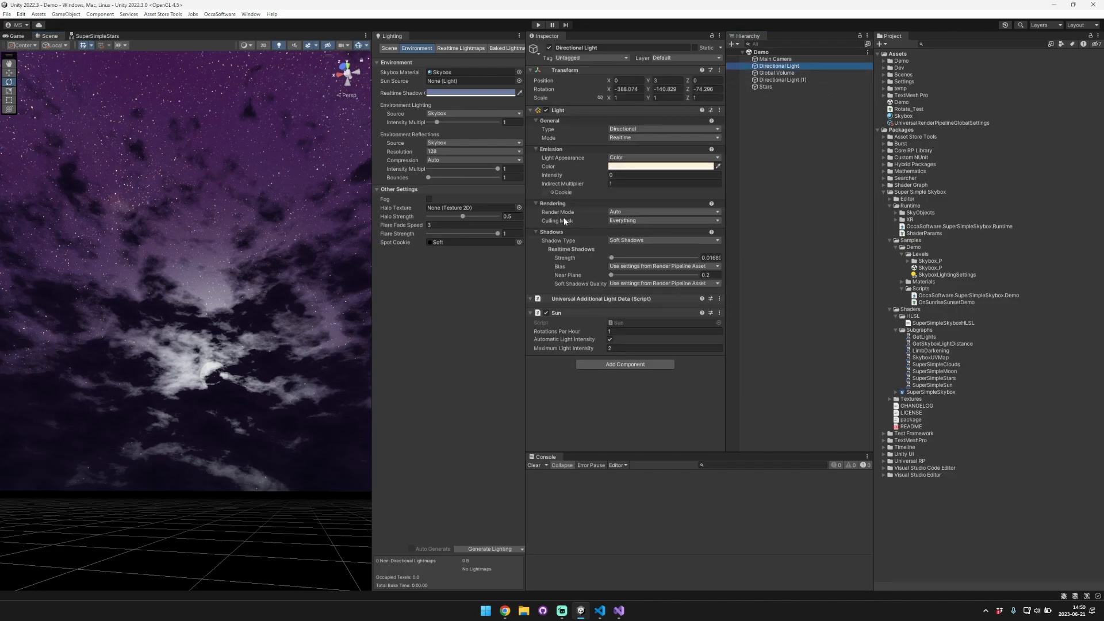
key("f")
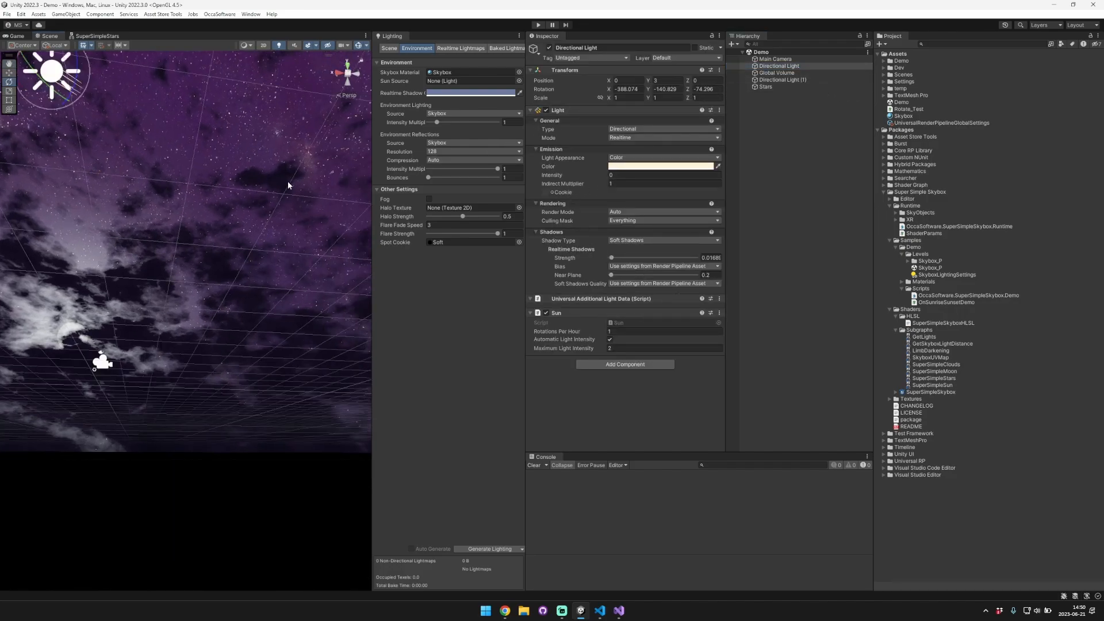
left_click_drag(168, 340, 161, 257)
right_click_drag(184, 257, 456, 260)
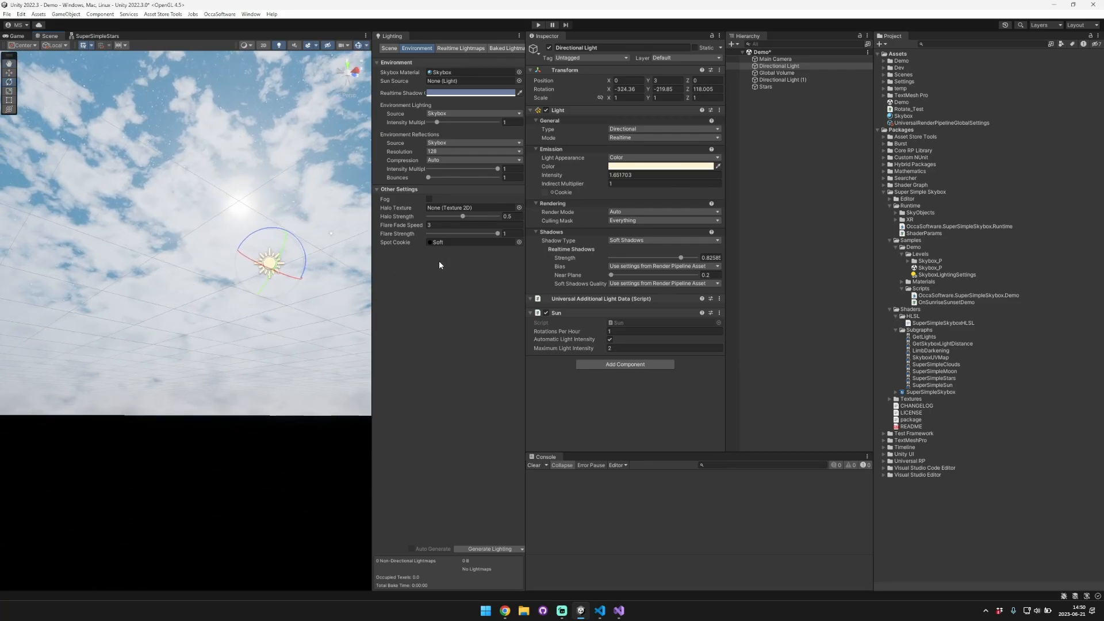
mouse_move(273, 247)
left_mouse_down("alt")
mouse_move(243, 270)
mouse_move(279, 262)
left_mouse_up("alt")
key("w")
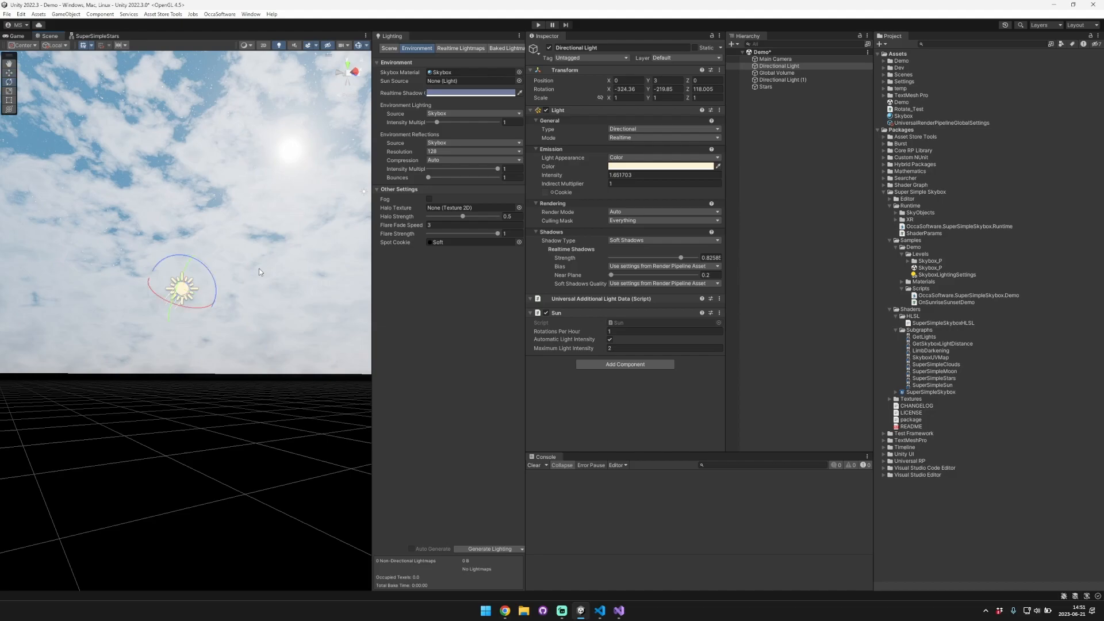
key("e")
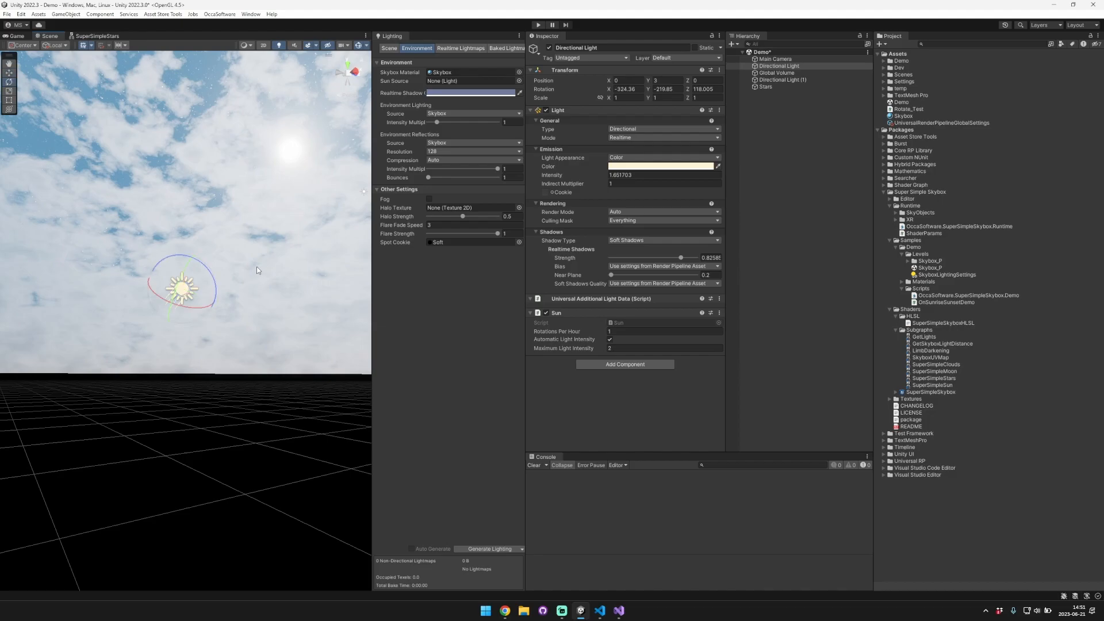